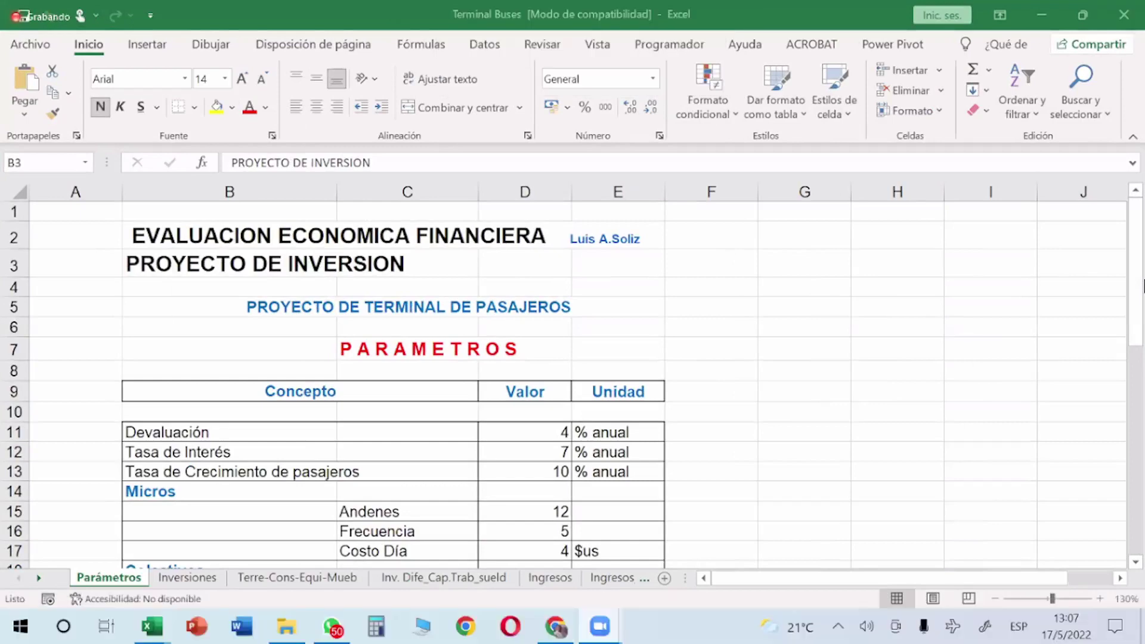
- Review the project's sheets in order, from Parámetros through Resultados, and open the Flujo s-f sheet
{"action": "scroll", "coordinate": [414, 278], "scroll_direction": "down", "scroll_amount": 4}
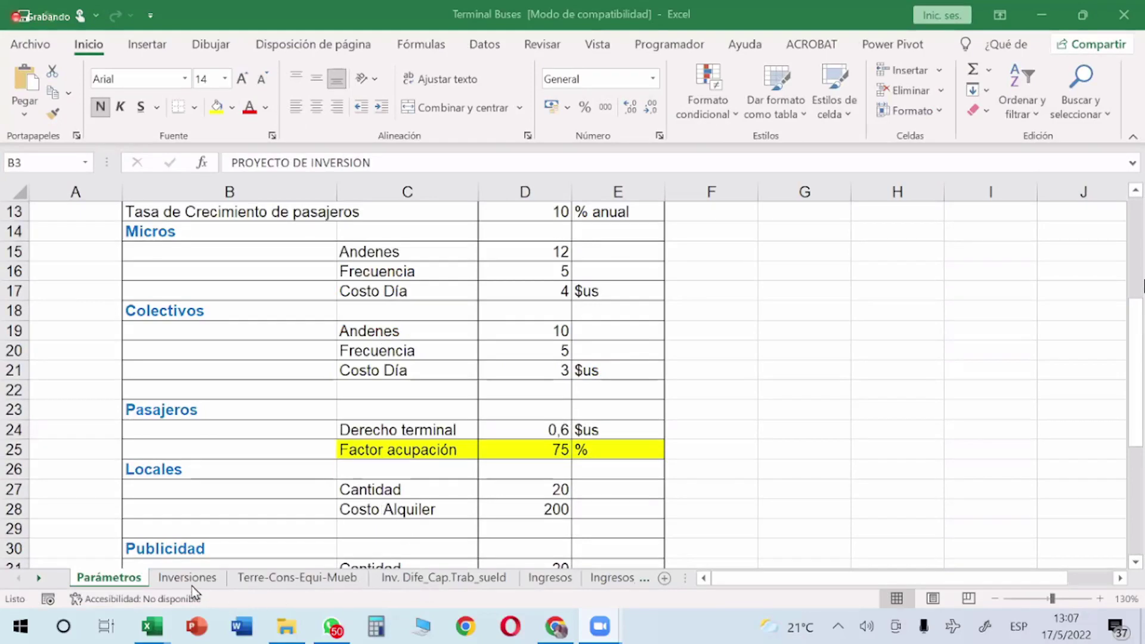
{"action": "left_click", "coordinate": [279, 578]}
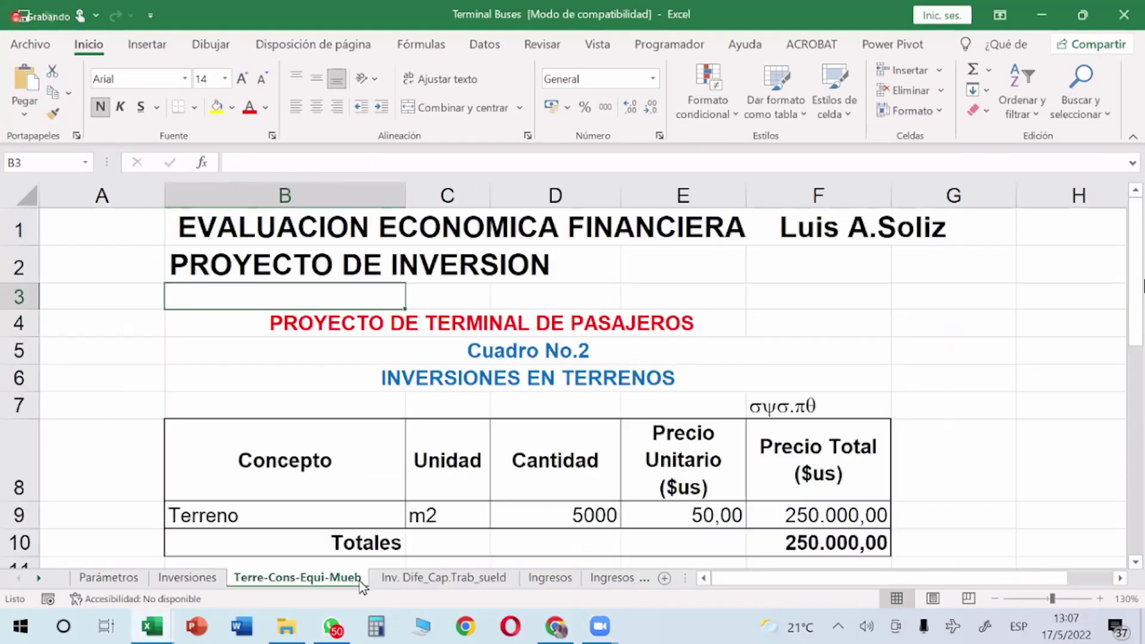
{"action": "left_click", "coordinate": [406, 576]}
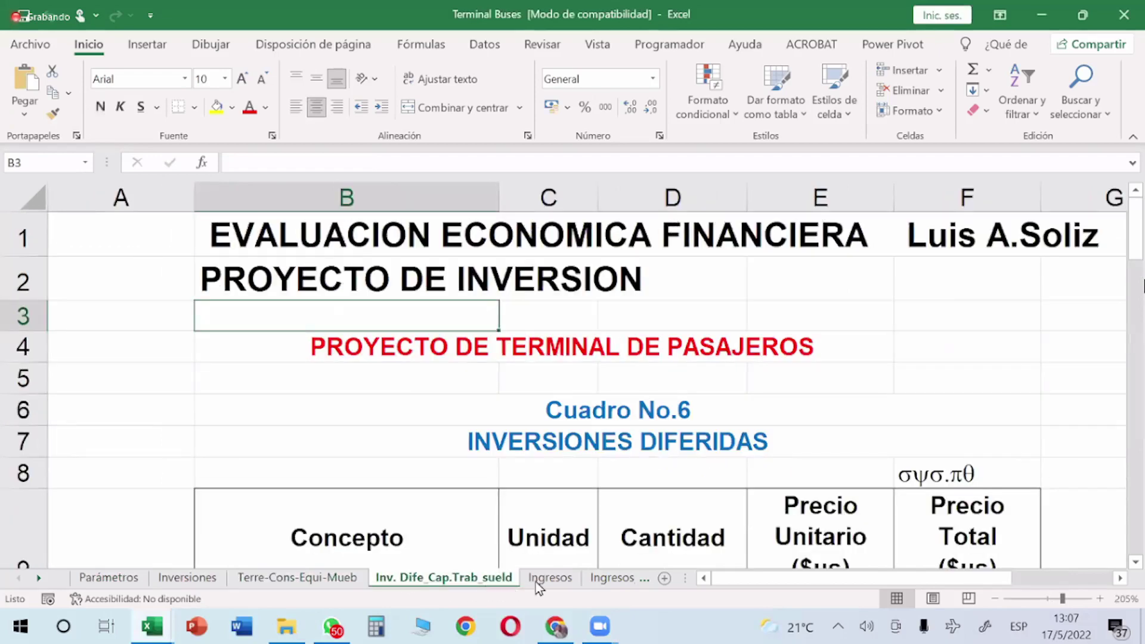
{"action": "left_click", "coordinate": [536, 582]}
{"action": "left_click", "coordinate": [610, 580]}
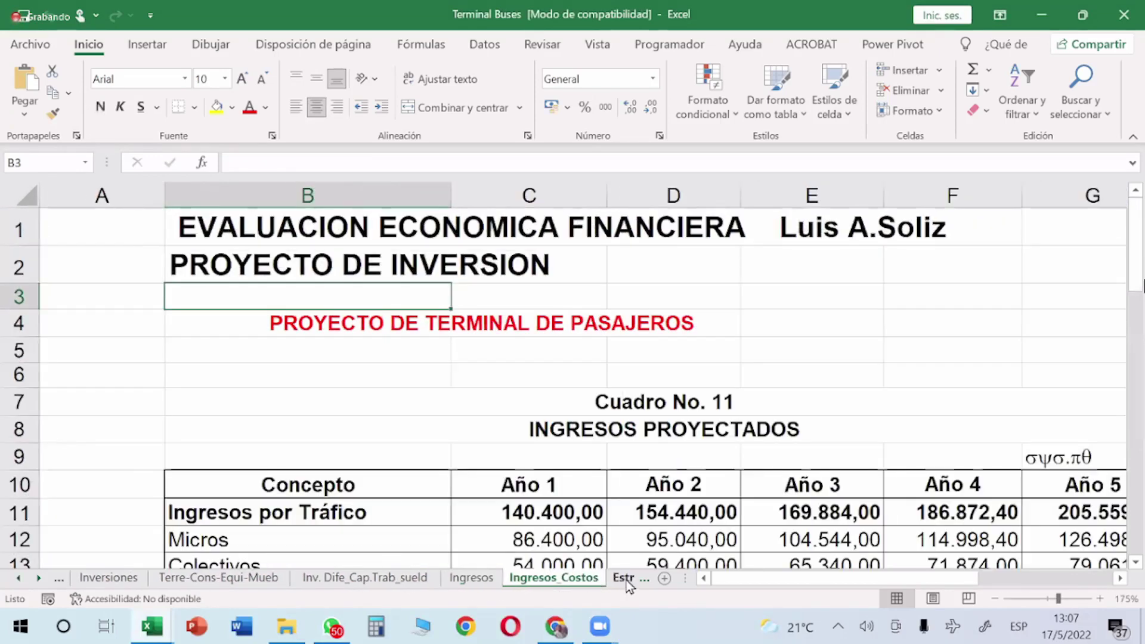
{"action": "left_click", "coordinate": [623, 579]}
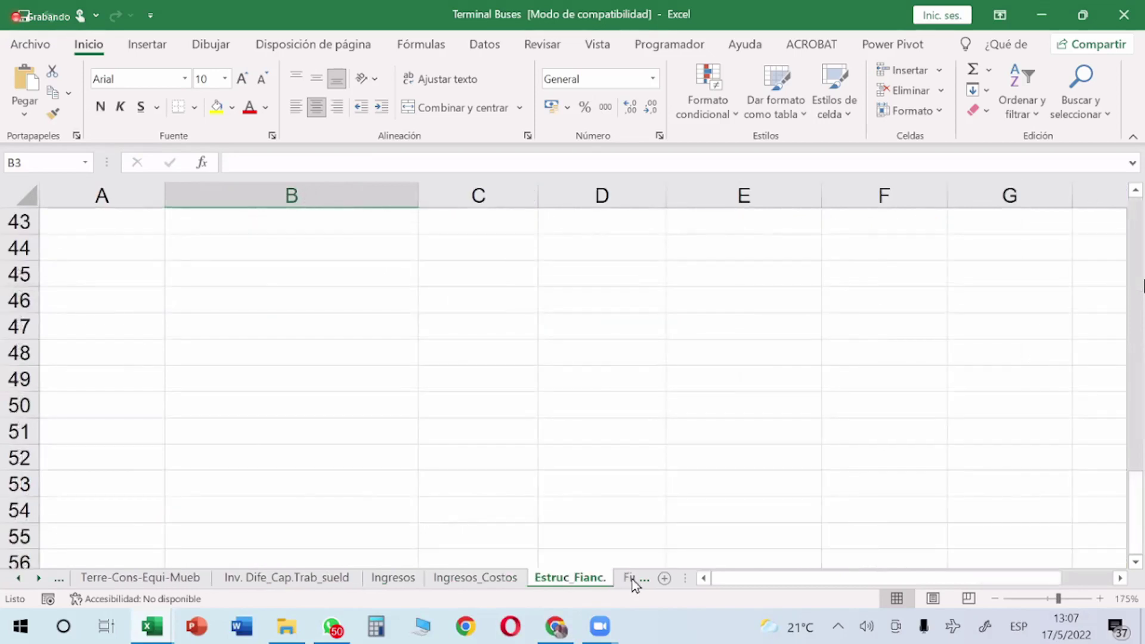
{"action": "left_click", "coordinate": [632, 578]}
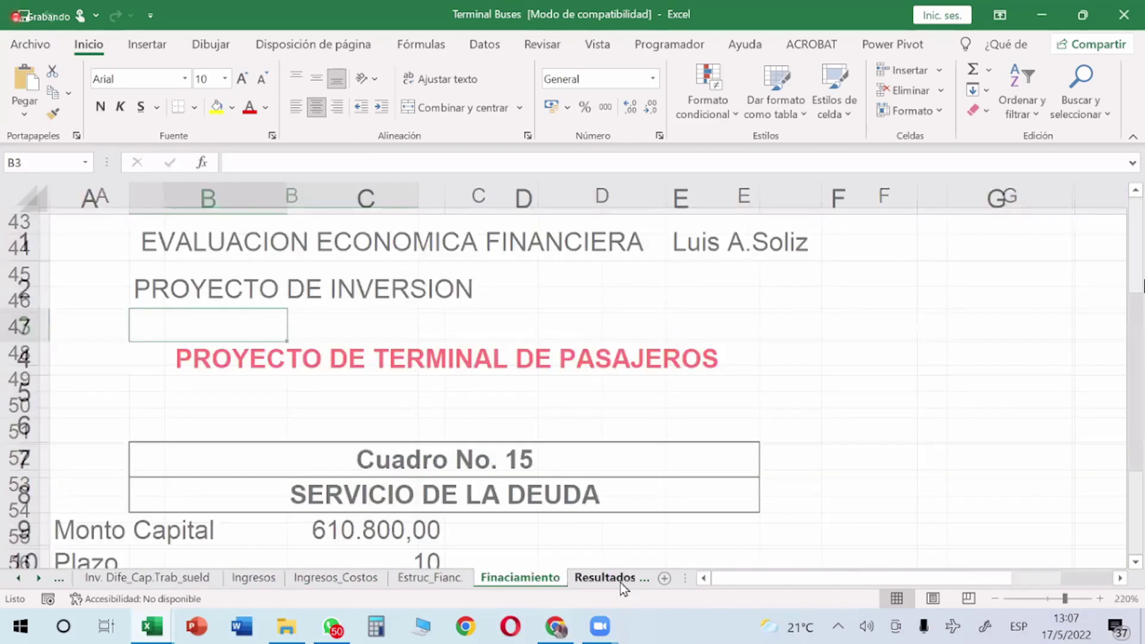
{"action": "left_click", "coordinate": [620, 582]}
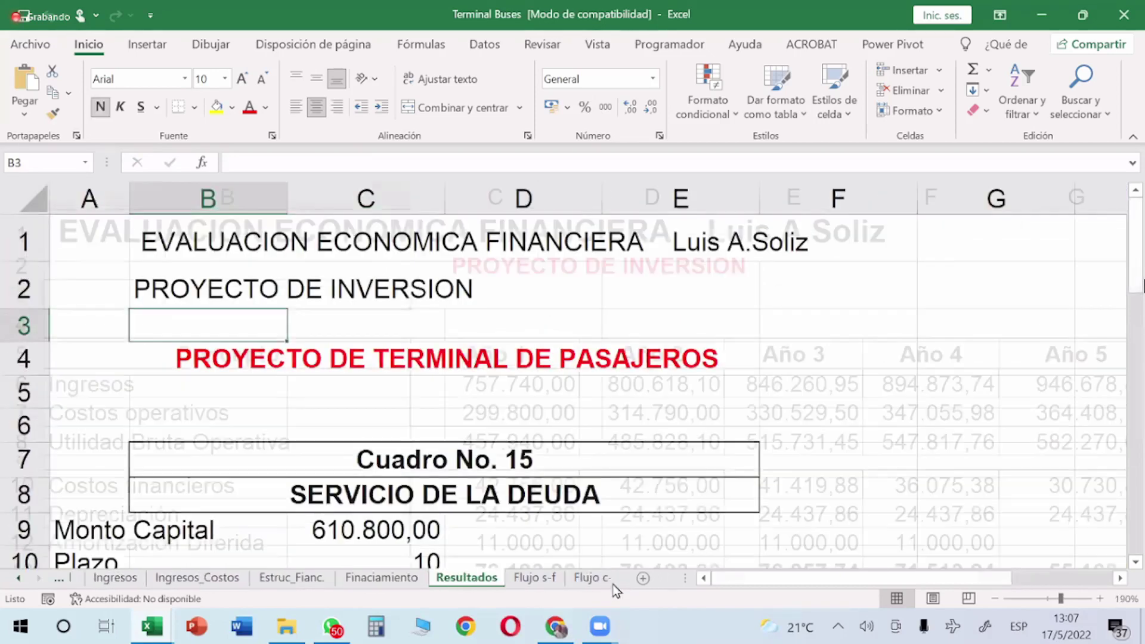
{"action": "left_click", "coordinate": [527, 580]}
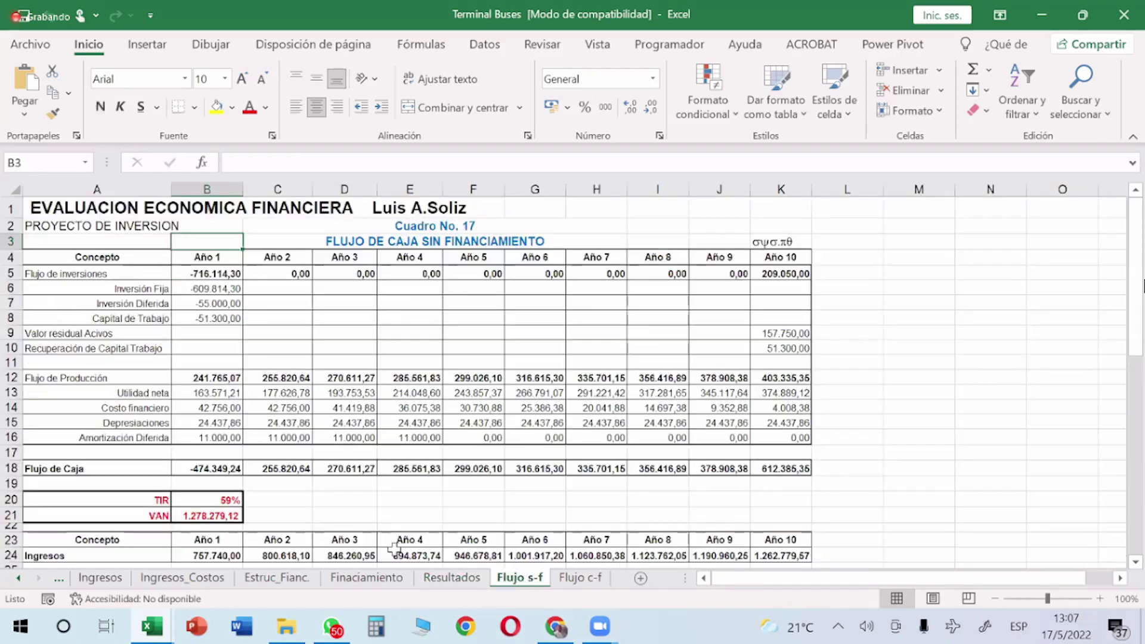
- Examine the cash flow without financing tables on Flujo s-f, including TIR, VAN and the VAN-by-rate table and chart
{"action": "scroll", "coordinate": [394, 549], "scroll_direction": "down", "scroll_amount": 7}
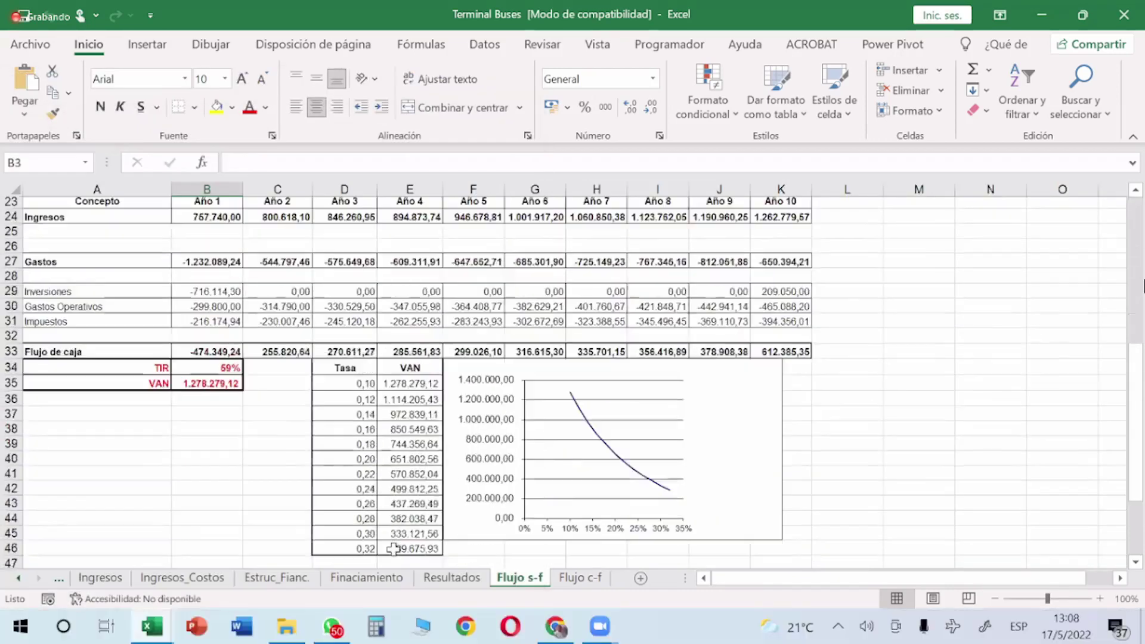
{"action": "scroll", "coordinate": [394, 549], "scroll_direction": "down", "scroll_amount": 1}
{"action": "scroll", "coordinate": [108, 370], "scroll_direction": "up", "scroll_amount": 9}
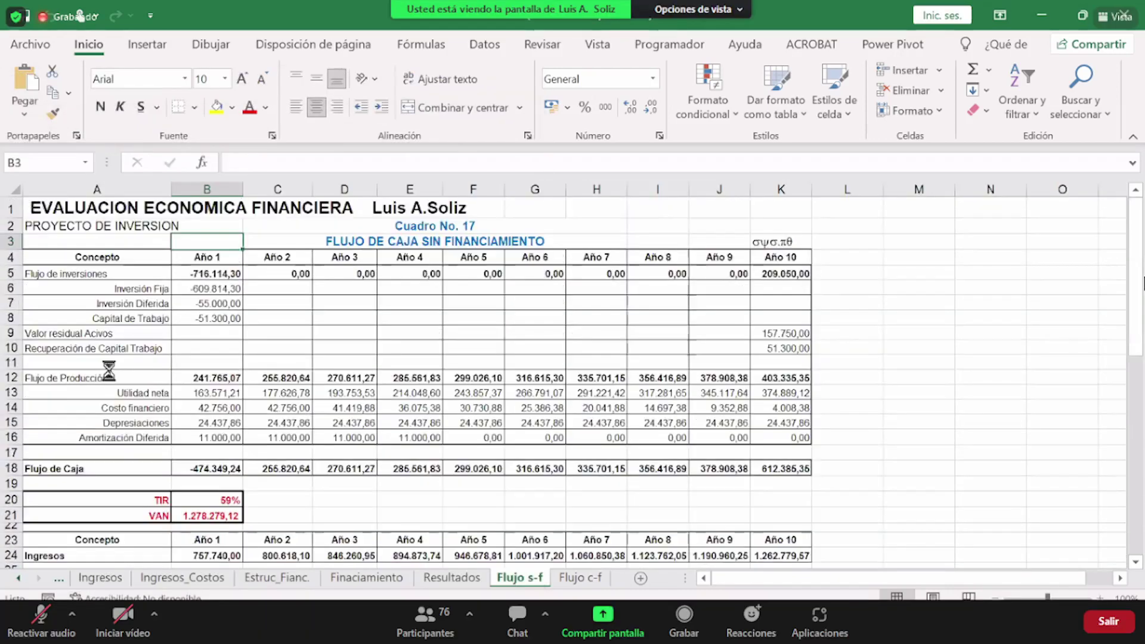
{"action": "scroll", "coordinate": [108, 370], "scroll_direction": "up", "scroll_amount": 4}
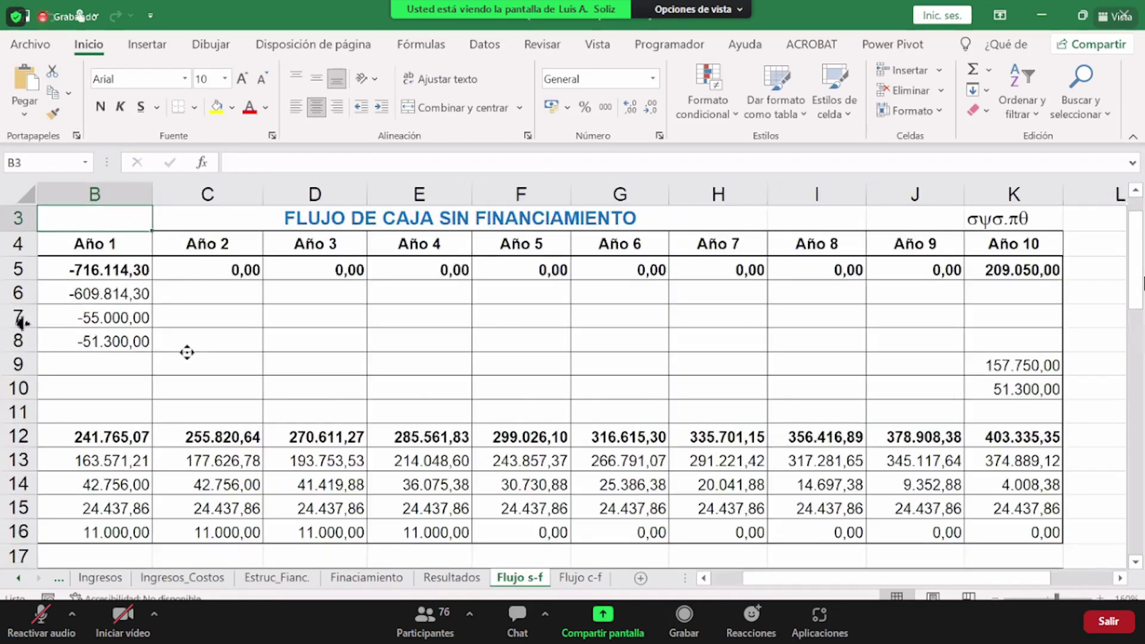
{"action": "scroll", "coordinate": [187, 352], "scroll_direction": "left", "scroll_amount": 1}
{"action": "scroll", "coordinate": [261, 365], "scroll_direction": "down", "scroll_amount": 2}
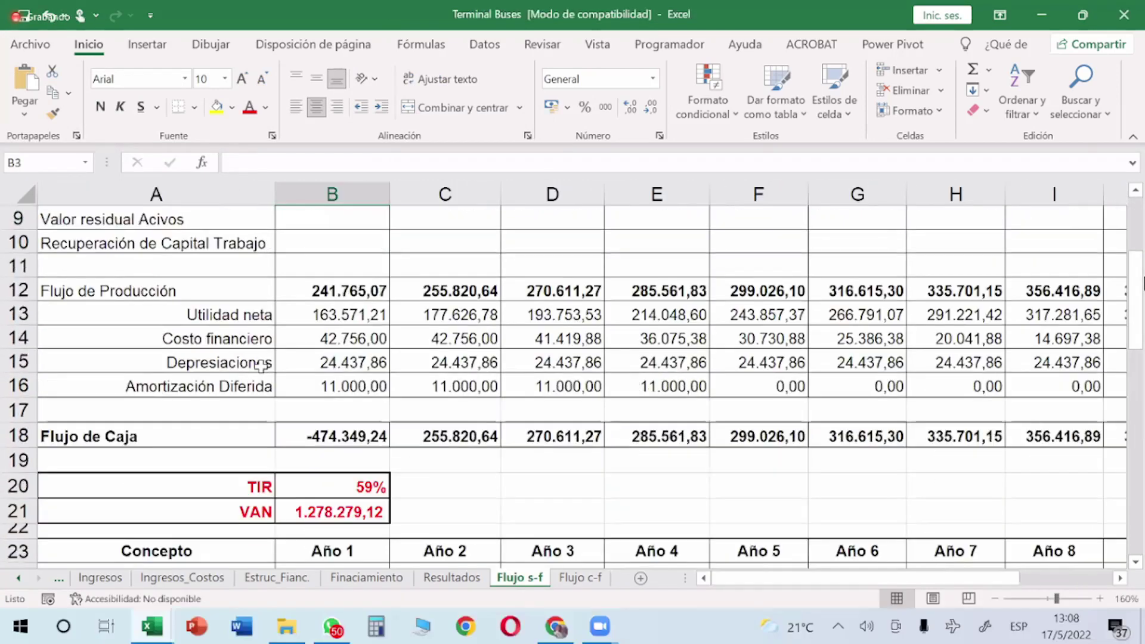
{"action": "scroll", "coordinate": [261, 365], "scroll_direction": "down", "scroll_amount": 2}
{"action": "scroll", "coordinate": [261, 365], "scroll_direction": "down", "scroll_amount": 1}
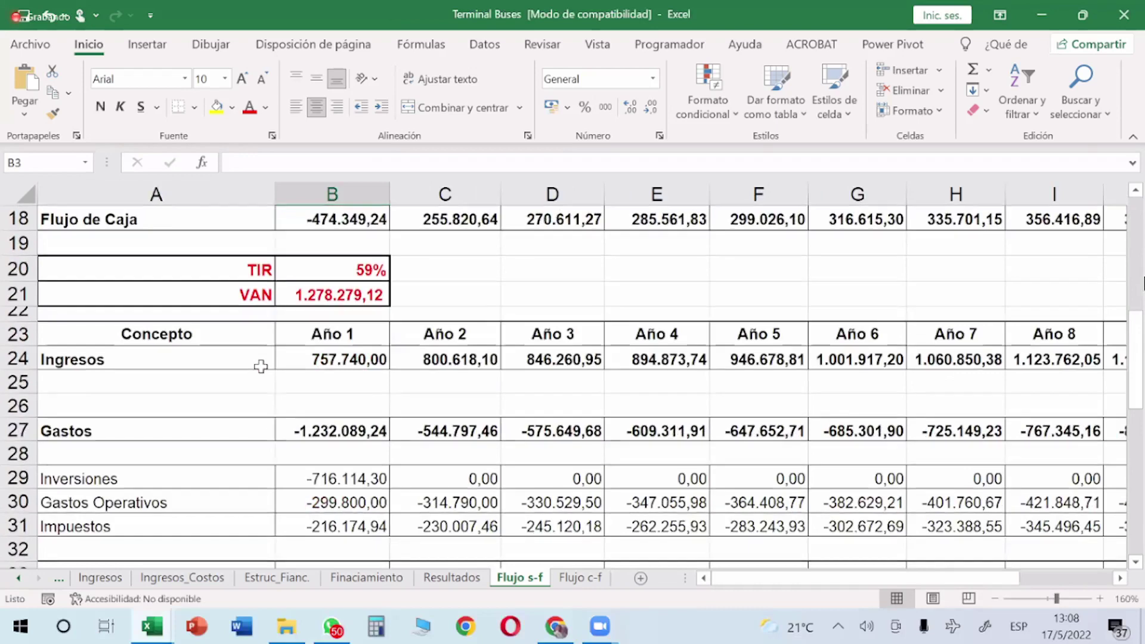
{"action": "scroll", "coordinate": [261, 365], "scroll_direction": "up", "scroll_amount": 2}
{"action": "scroll", "coordinate": [317, 360], "scroll_direction": "up", "scroll_amount": 1}
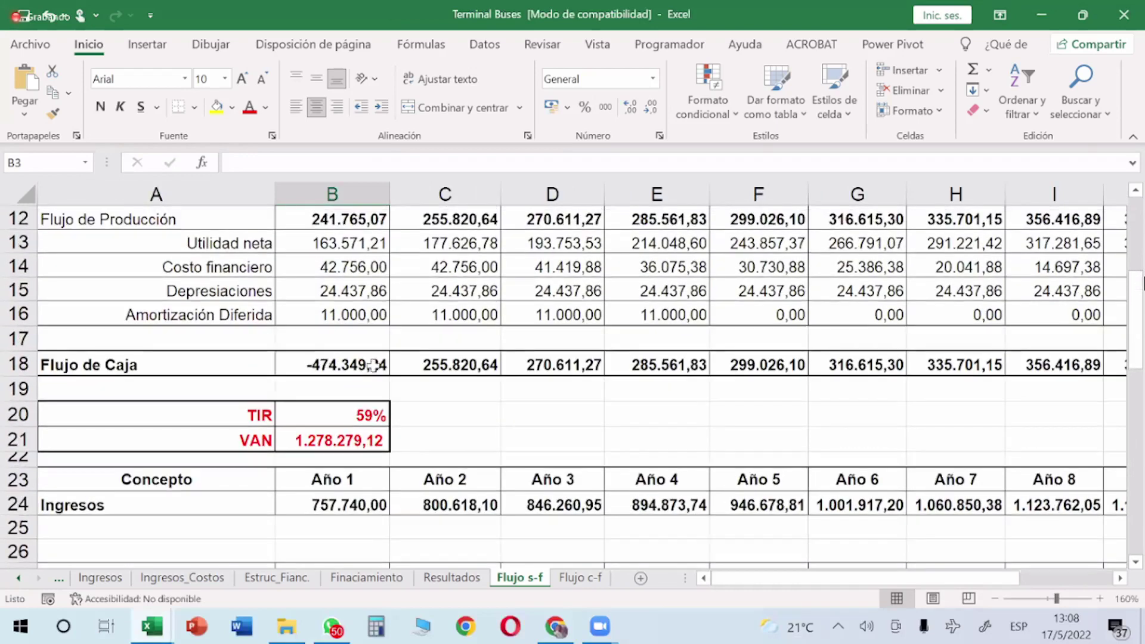
- Inspect the year 1 Flujo de Caja formula and the investment and production flow concepts that feed it
{"action": "left_click", "coordinate": [365, 361]}
{"action": "scroll", "coordinate": [366, 358], "scroll_direction": "up", "scroll_amount": 1}
{"action": "scroll", "coordinate": [366, 359], "scroll_direction": "up", "scroll_amount": 2}
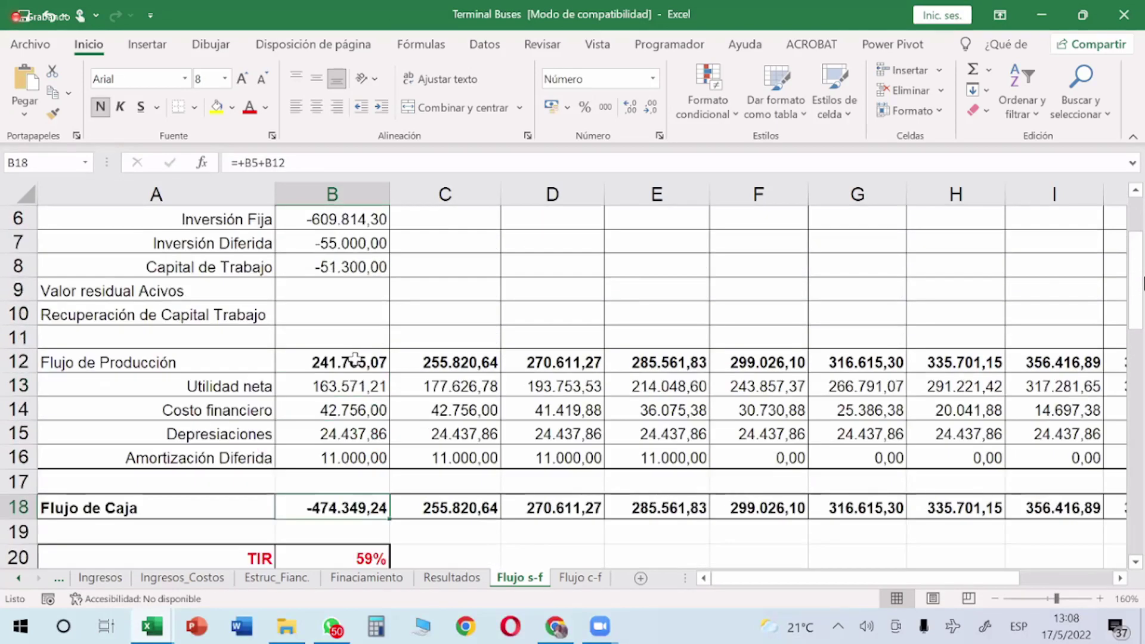
{"action": "scroll", "coordinate": [354, 358], "scroll_direction": "up", "scroll_amount": 2}
{"action": "left_click", "coordinate": [263, 357]}
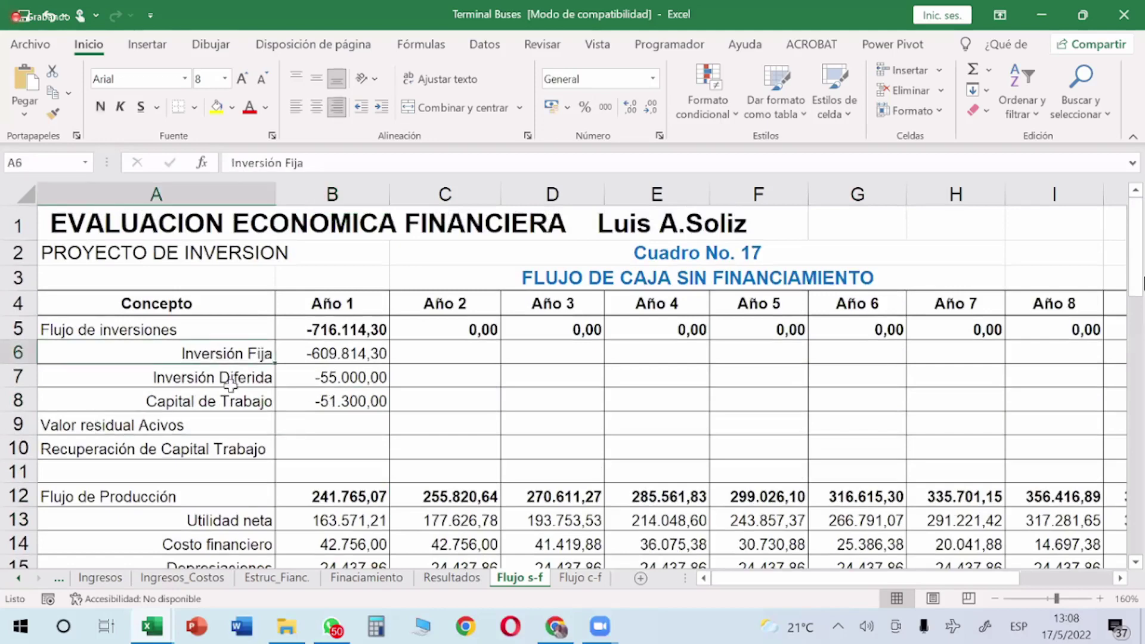
{"action": "left_click", "coordinate": [231, 382]}
{"action": "left_click", "coordinate": [219, 401]}
{"action": "left_click", "coordinate": [136, 425]}
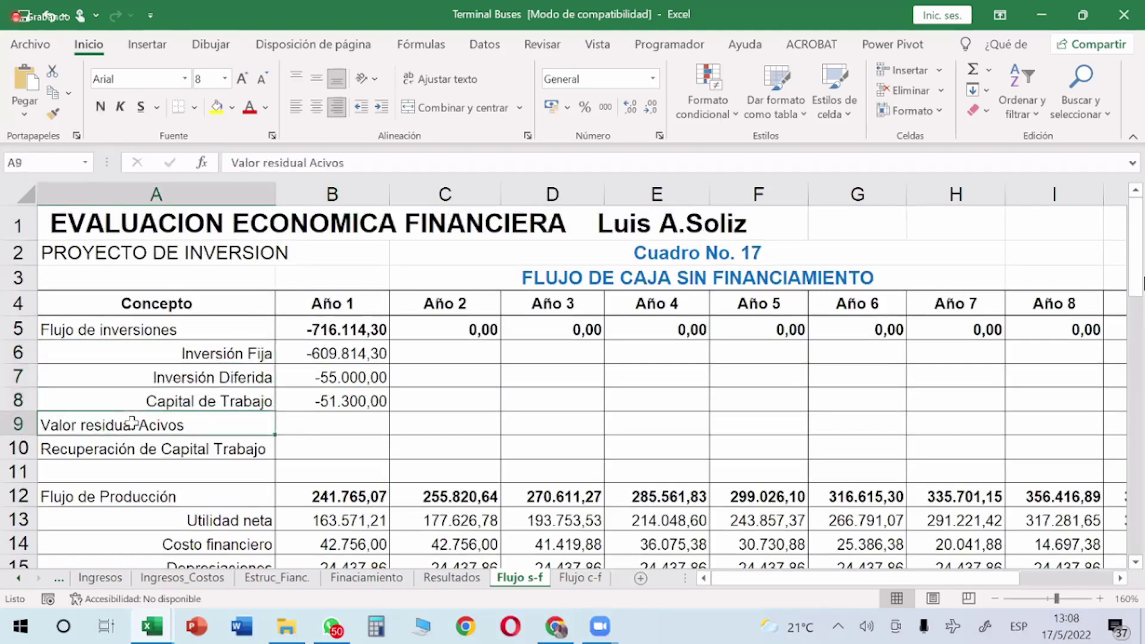
{"action": "left_click", "coordinate": [98, 448]}
{"action": "left_click", "coordinate": [199, 502]}
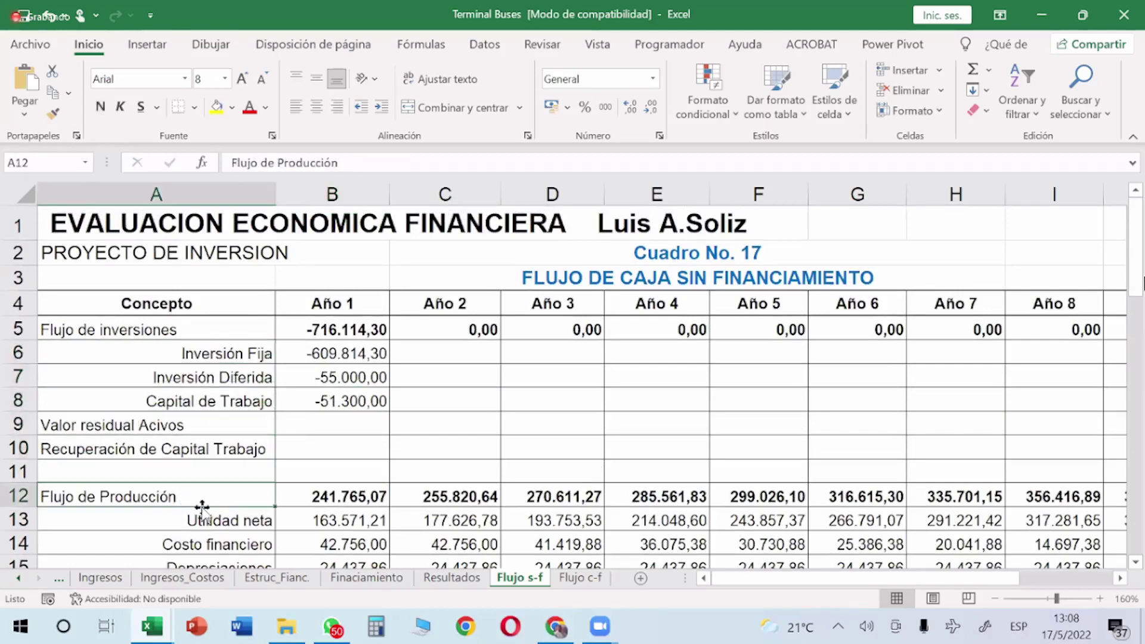
{"action": "scroll", "coordinate": [202, 507], "scroll_direction": "down", "scroll_amount": 1}
{"action": "scroll", "coordinate": [201, 507], "scroll_direction": "down", "scroll_amount": 2}
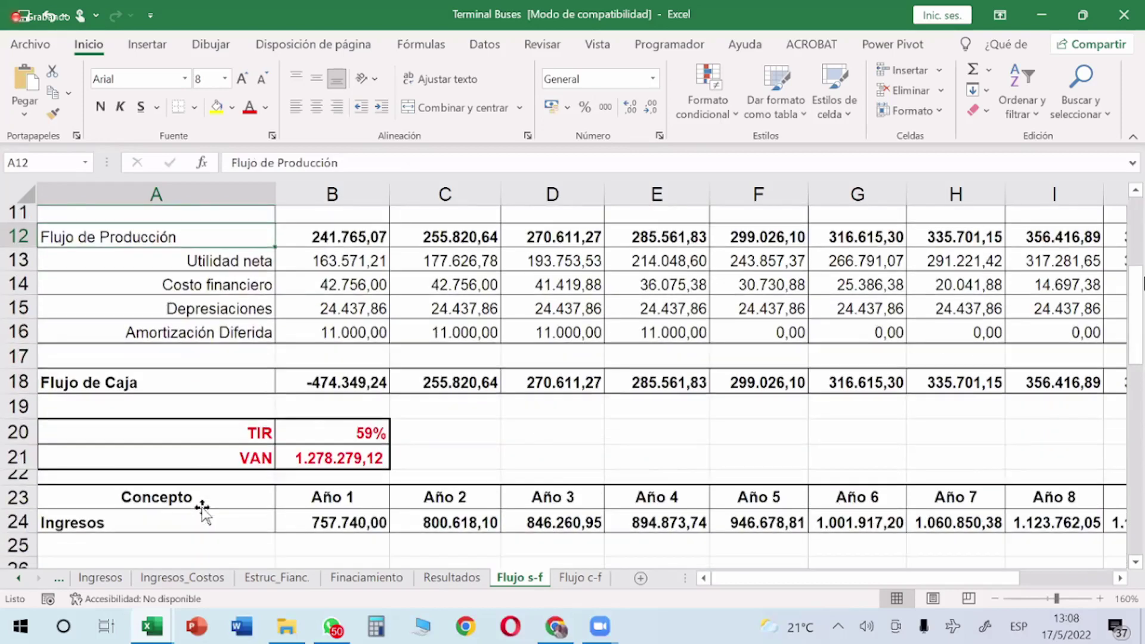
{"action": "scroll", "coordinate": [215, 506], "scroll_direction": "down", "scroll_amount": 1}
{"action": "scroll", "coordinate": [225, 504], "scroll_direction": "up", "scroll_amount": 2}
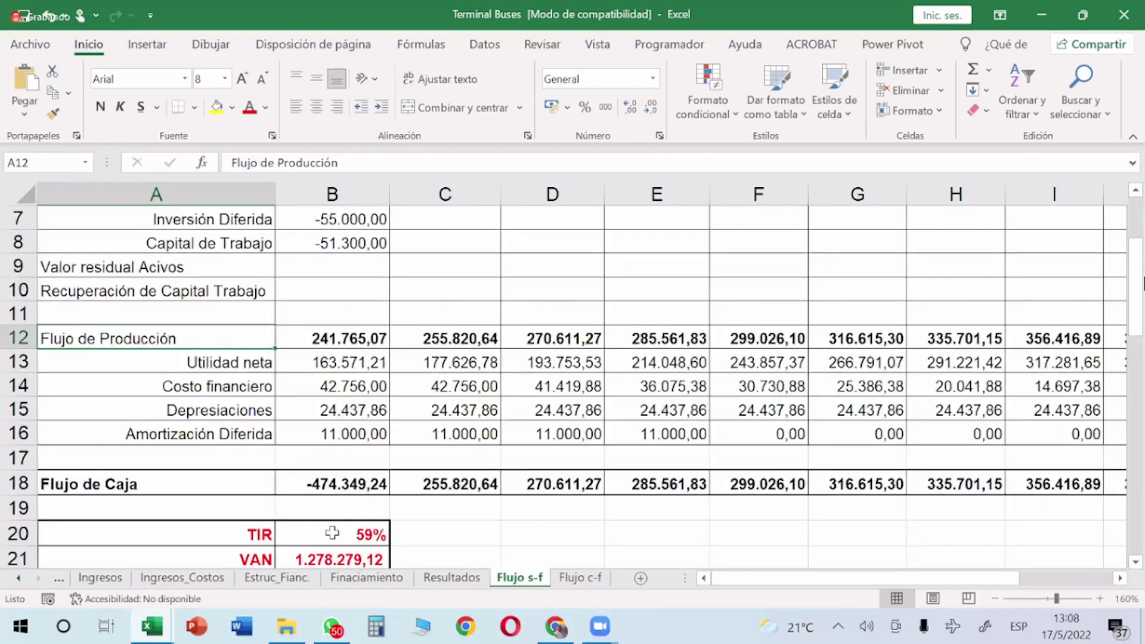
- Copy the TIR formula from B20 and enter it as visible text, =TIR(B18:K18), in C20
{"action": "left_click", "coordinate": [332, 532]}
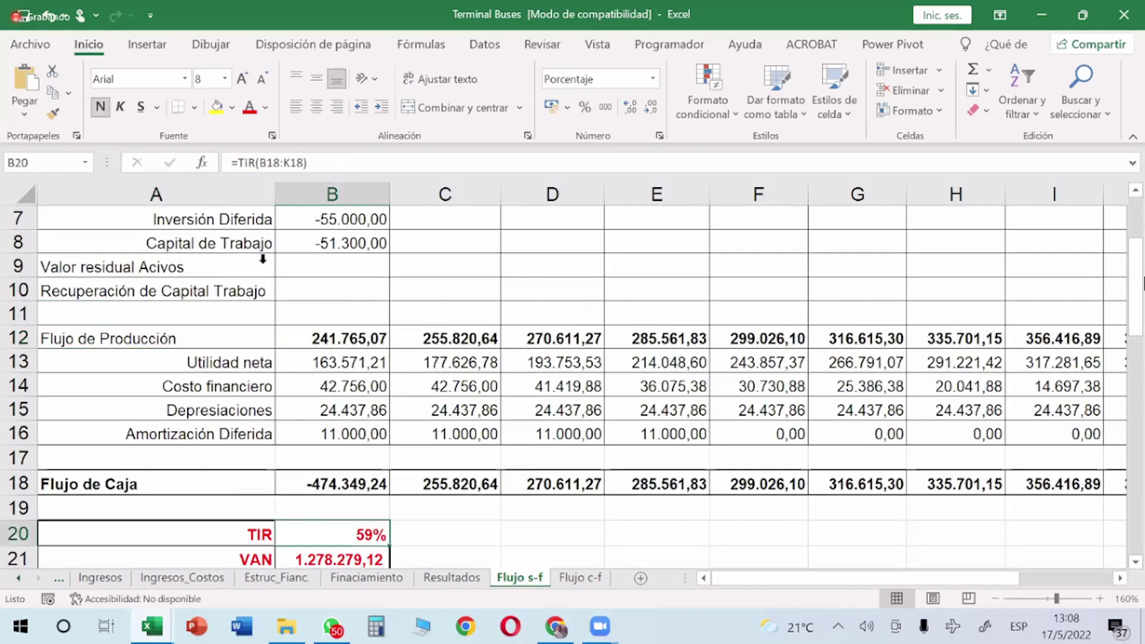
{"action": "key", "text": "F2"}
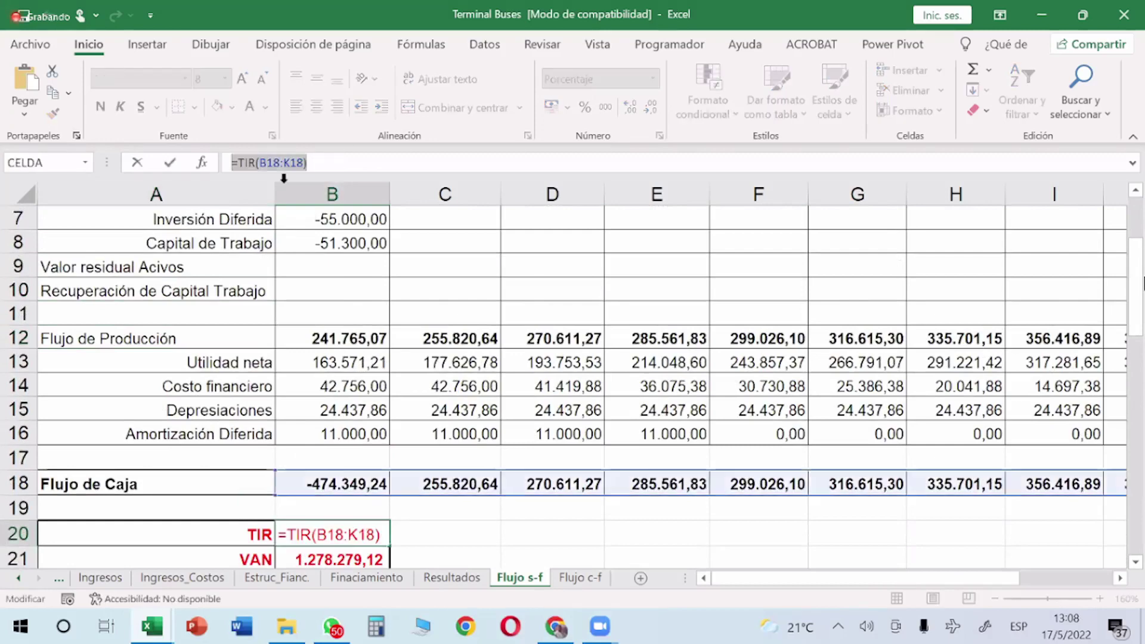
{"action": "left_click", "coordinate": [459, 536]}
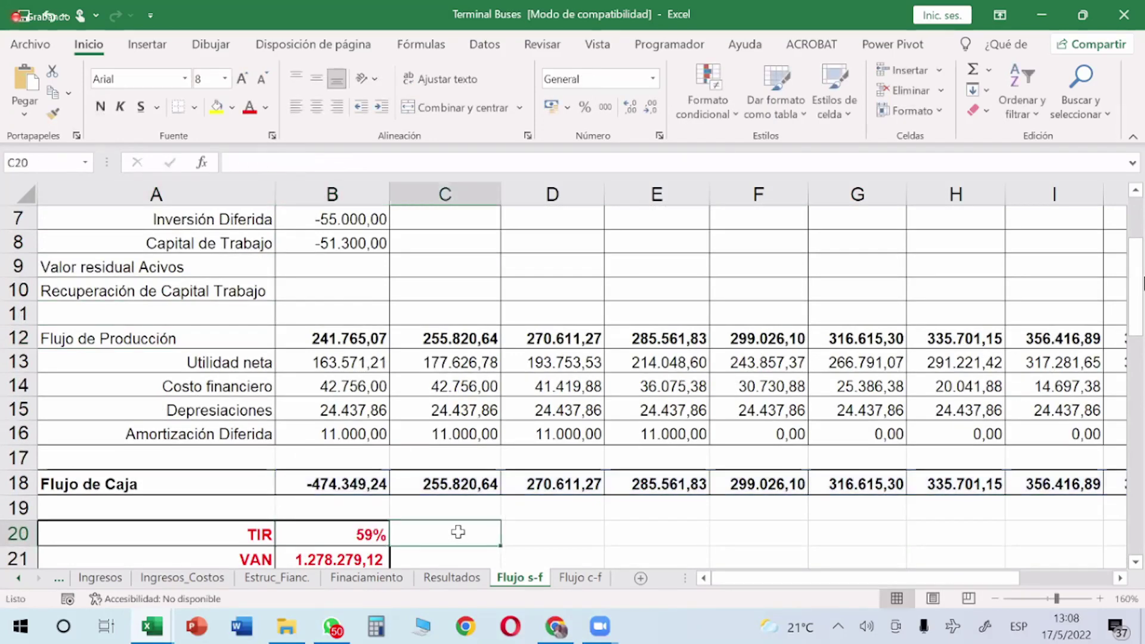
{"action": "type", "text": "="}
{"action": "type", "text": "TIR(B18:K18)"}
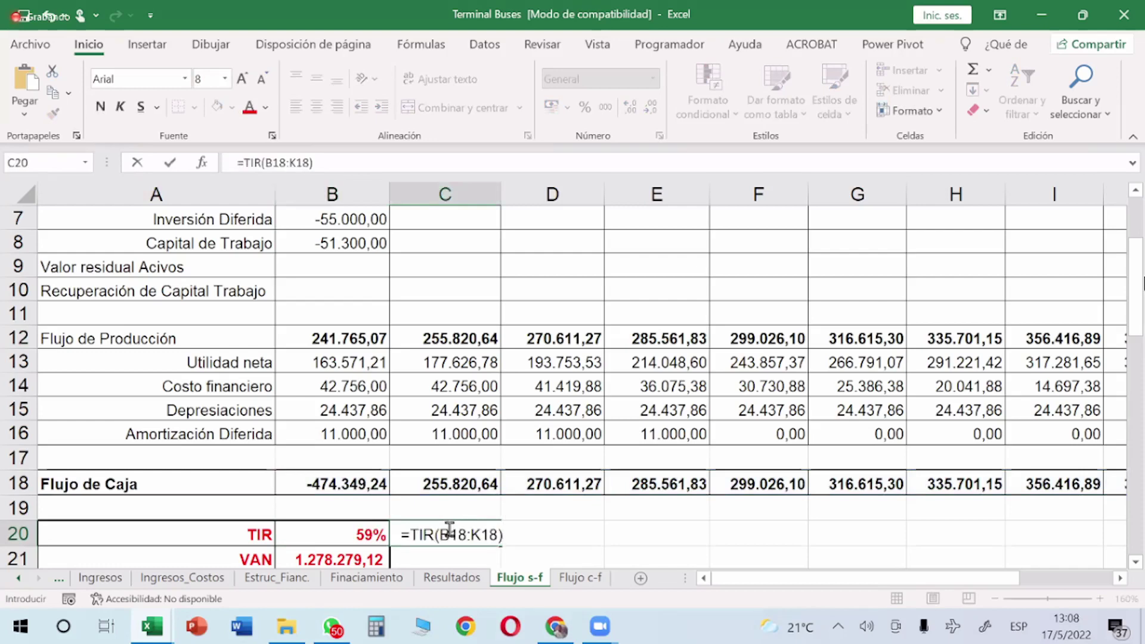
{"action": "key", "text": "Return"}
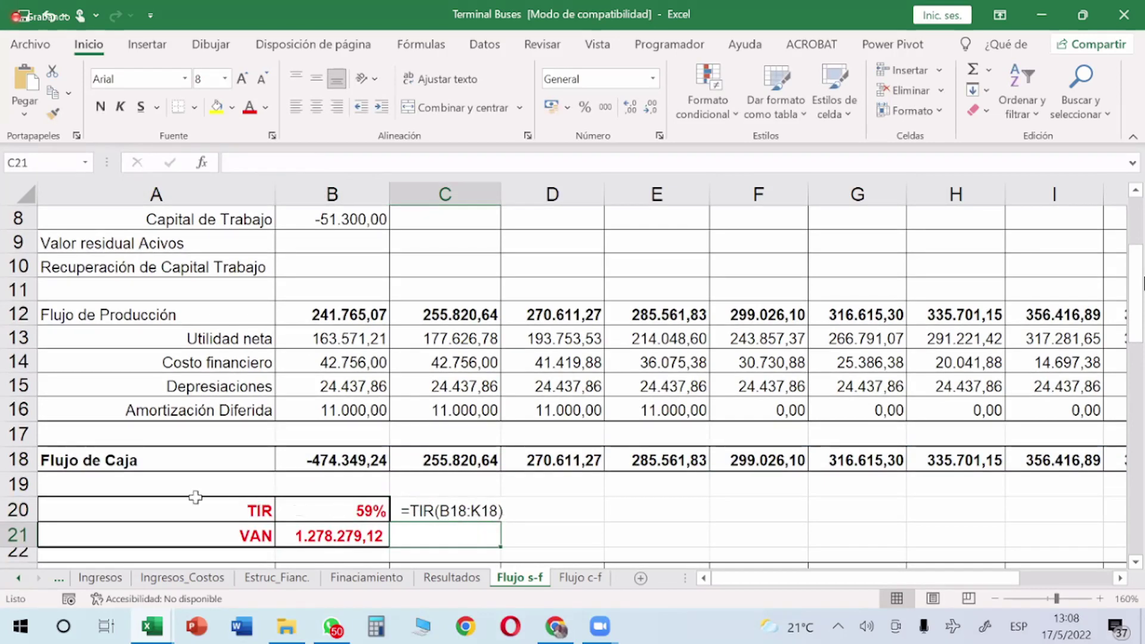
- Select the Flujo de Caja values in B18:K18 to check the TIR range, and return to the formula text in C20
{"action": "left_click", "coordinate": [333, 450]}
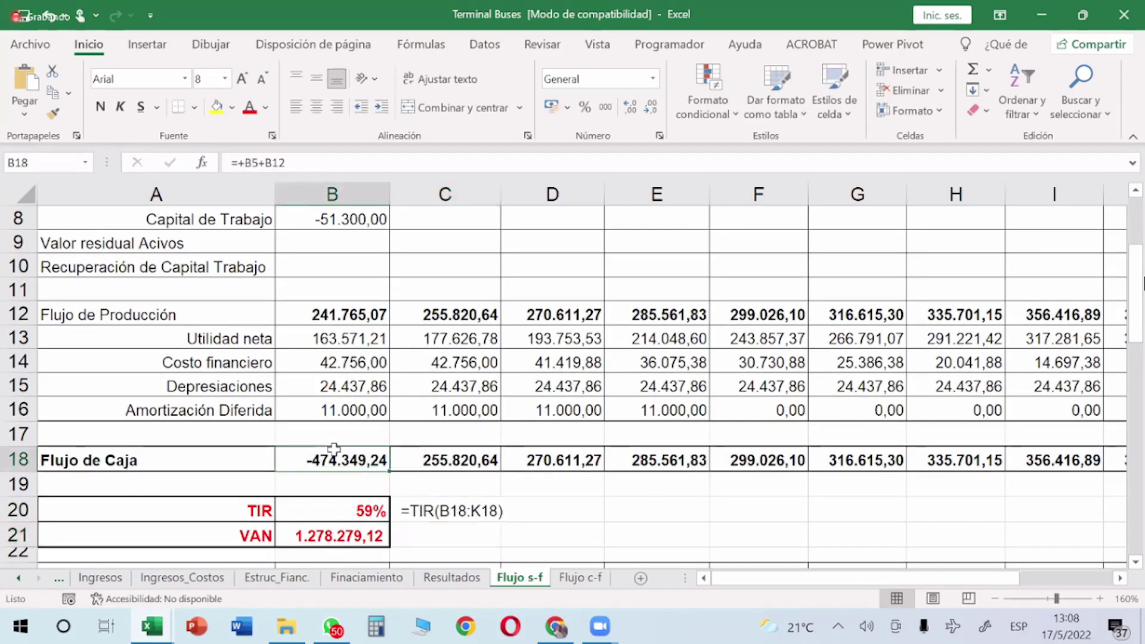
{"action": "left_click_drag", "start_coordinate": [334, 449], "coordinate": [905, 457]}
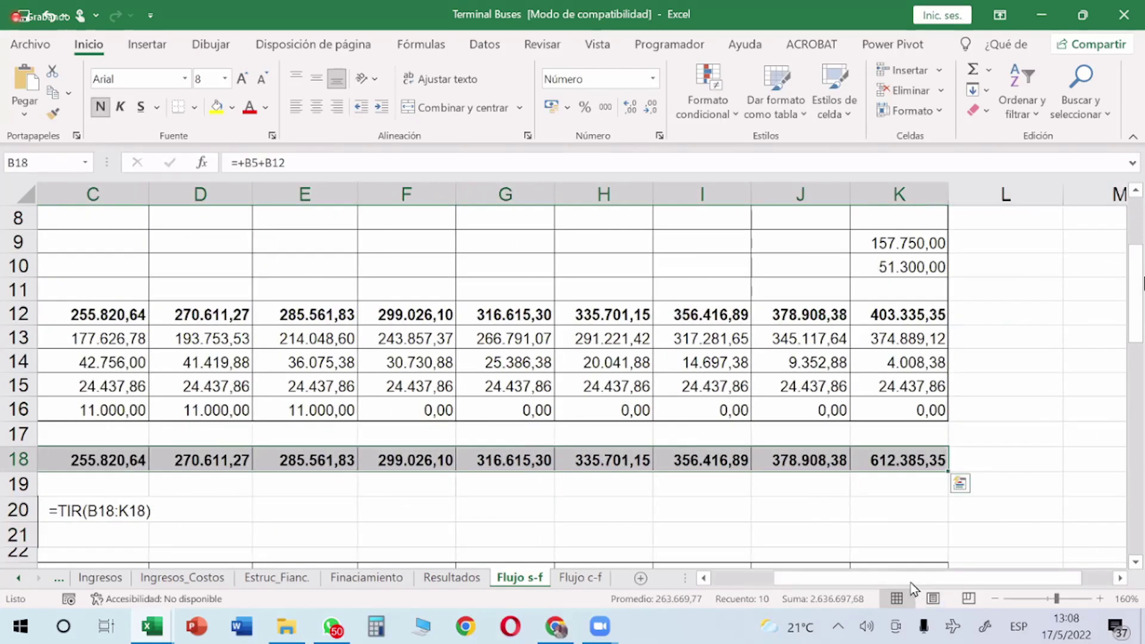
{"action": "left_click_drag", "start_coordinate": [906, 579], "coordinate": [775, 596]}
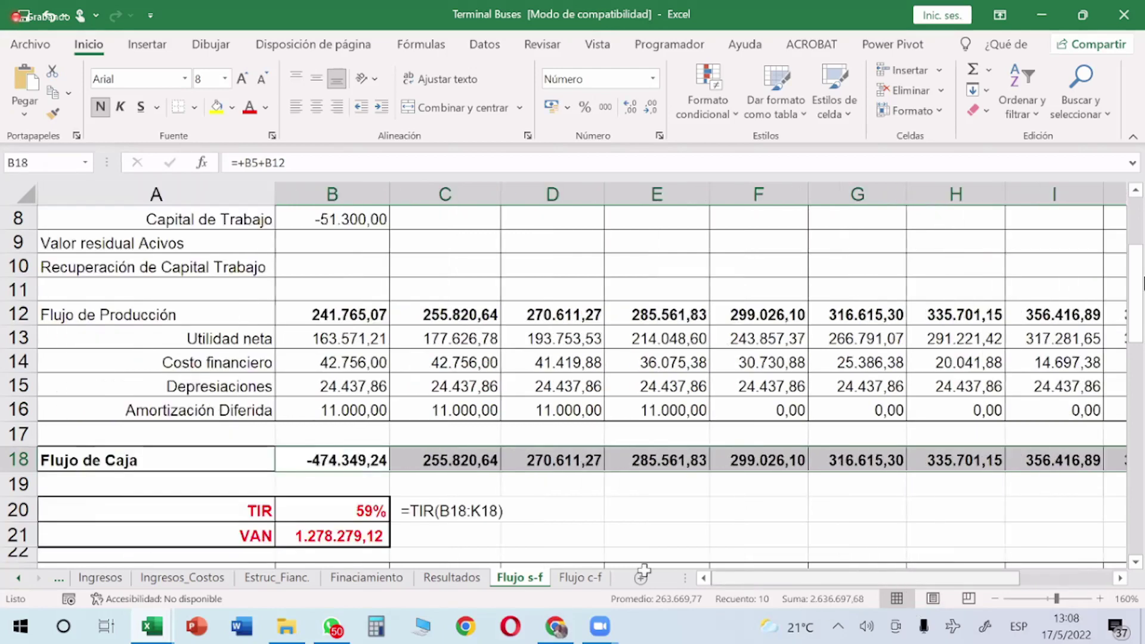
{"action": "left_click", "coordinate": [457, 511]}
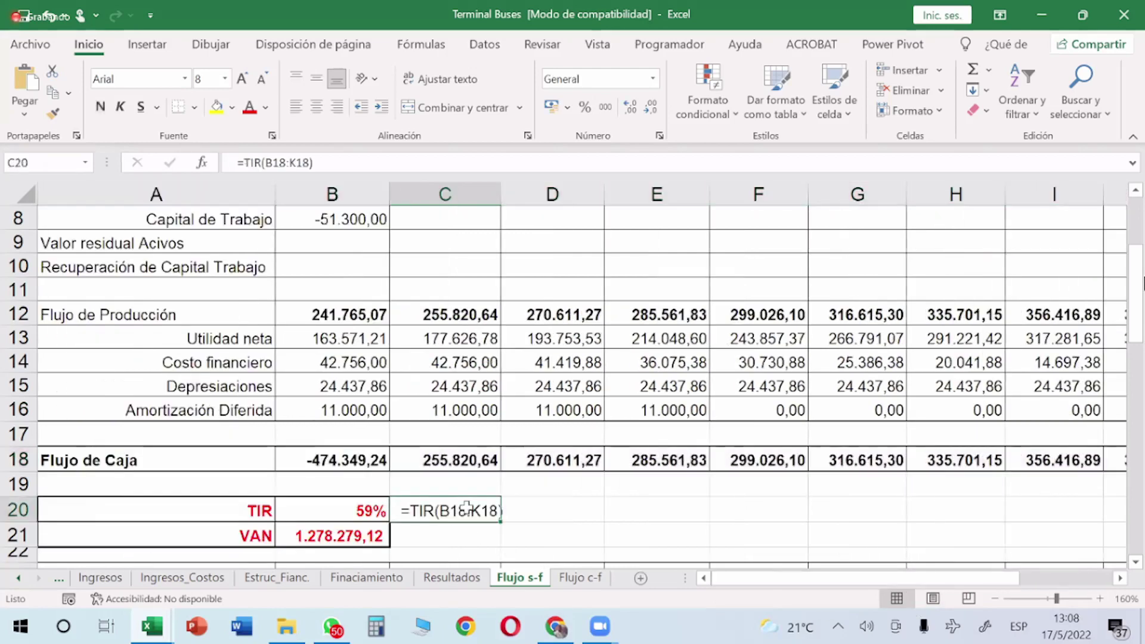
- Copy the VAN formula from B21 and enter it as visible text, =VNA(0,1;B18:K18), in C21
{"action": "left_click", "coordinate": [335, 537]}
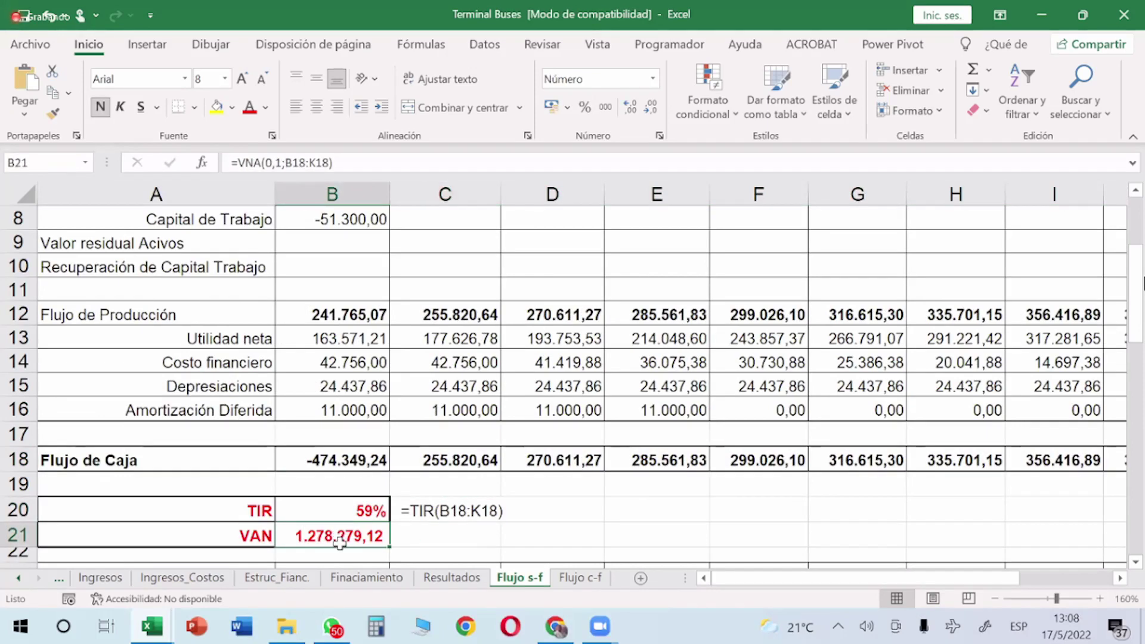
{"action": "double_click", "coordinate": [340, 542]}
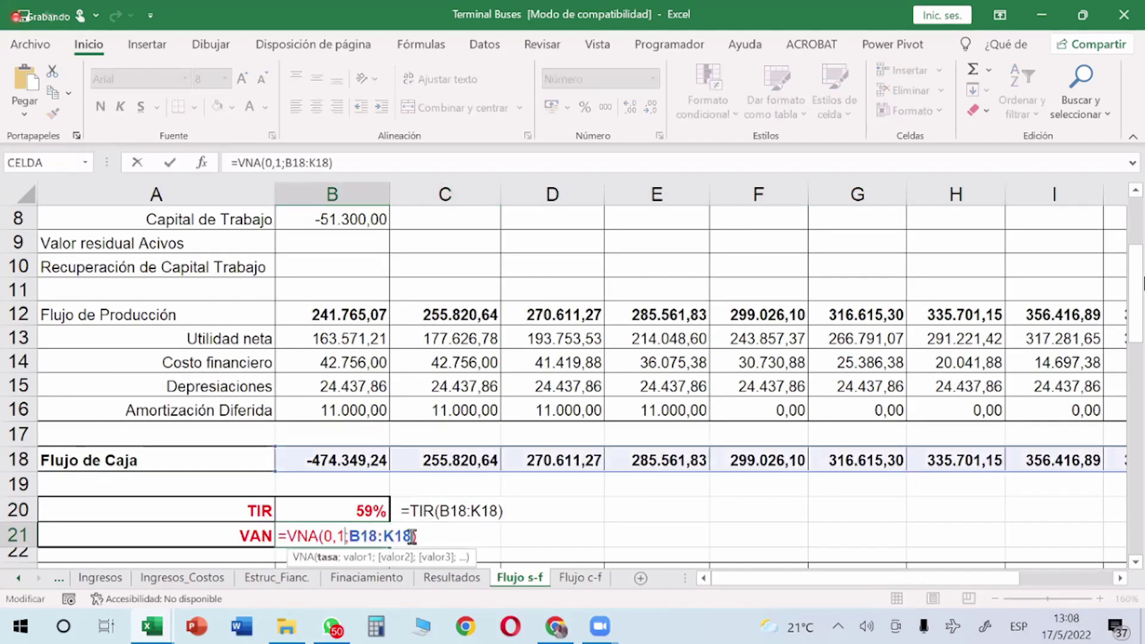
{"action": "left_click_drag", "start_coordinate": [439, 531], "coordinate": [259, 529]}
{"action": "key", "text": "ctrl+c"}
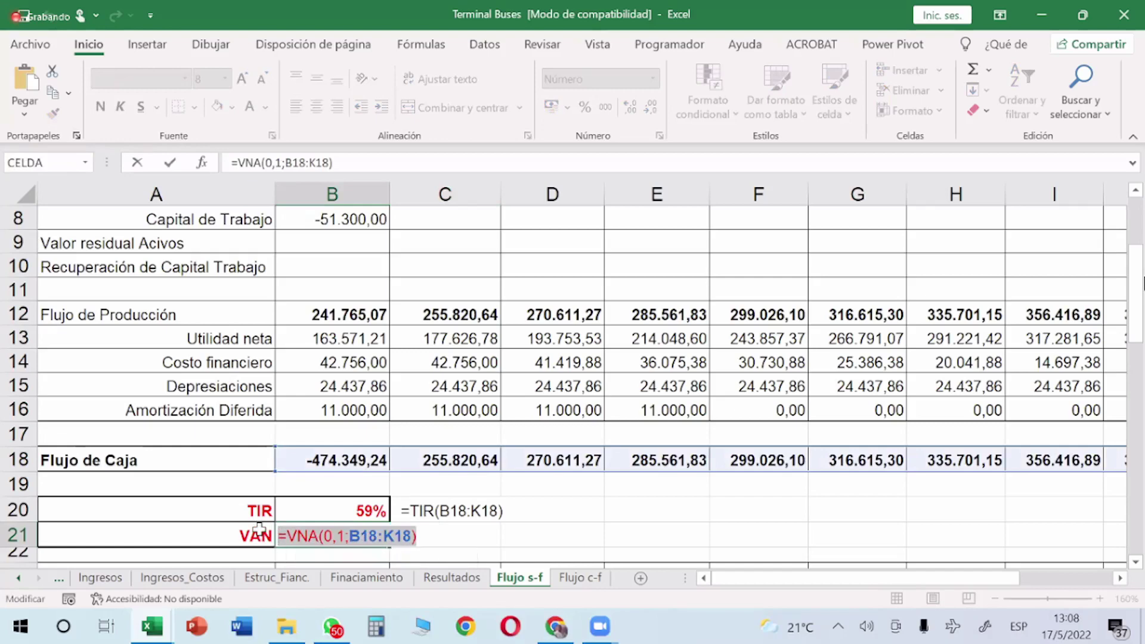
{"action": "left_click", "coordinate": [442, 536]}
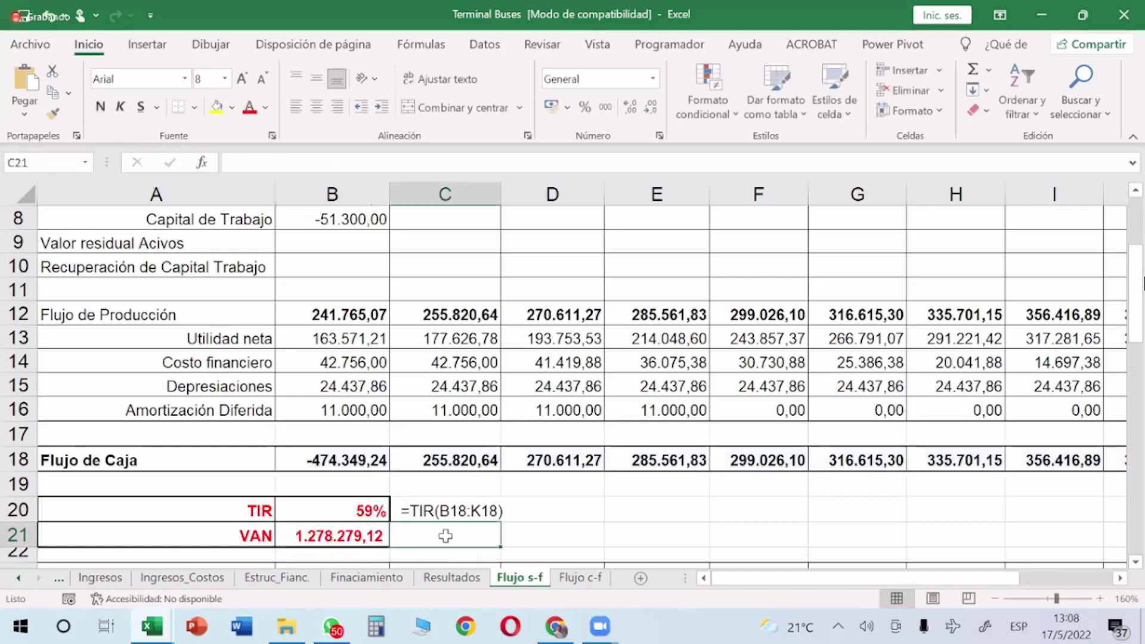
{"action": "double_click", "coordinate": [445, 536]}
{"action": "key", "text": "ctrl+v"}
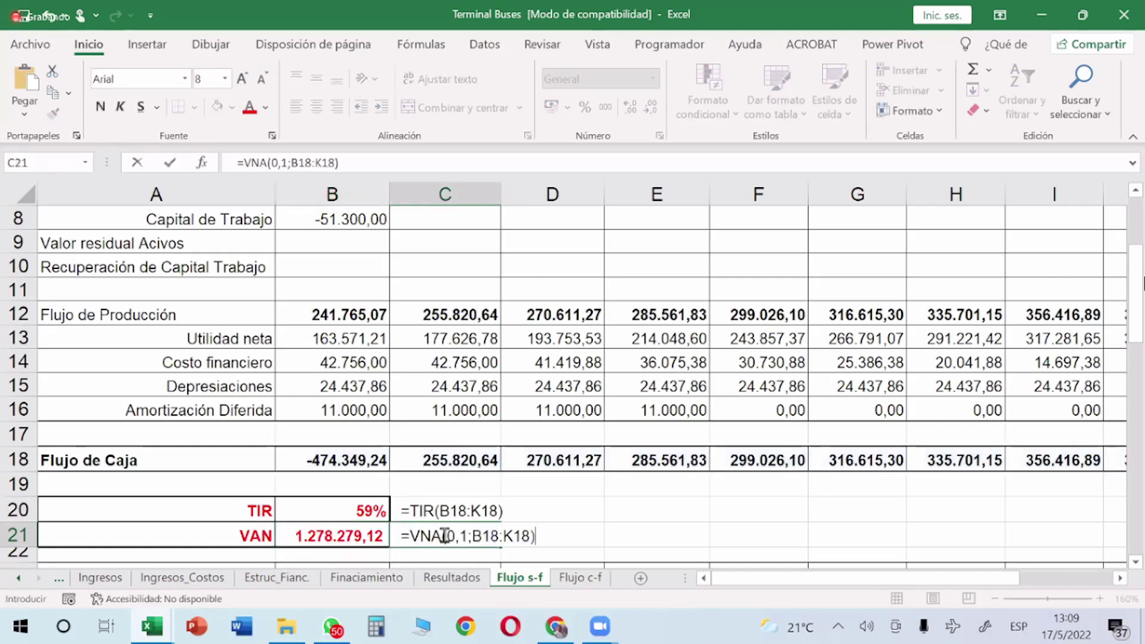
{"action": "key", "text": "Return"}
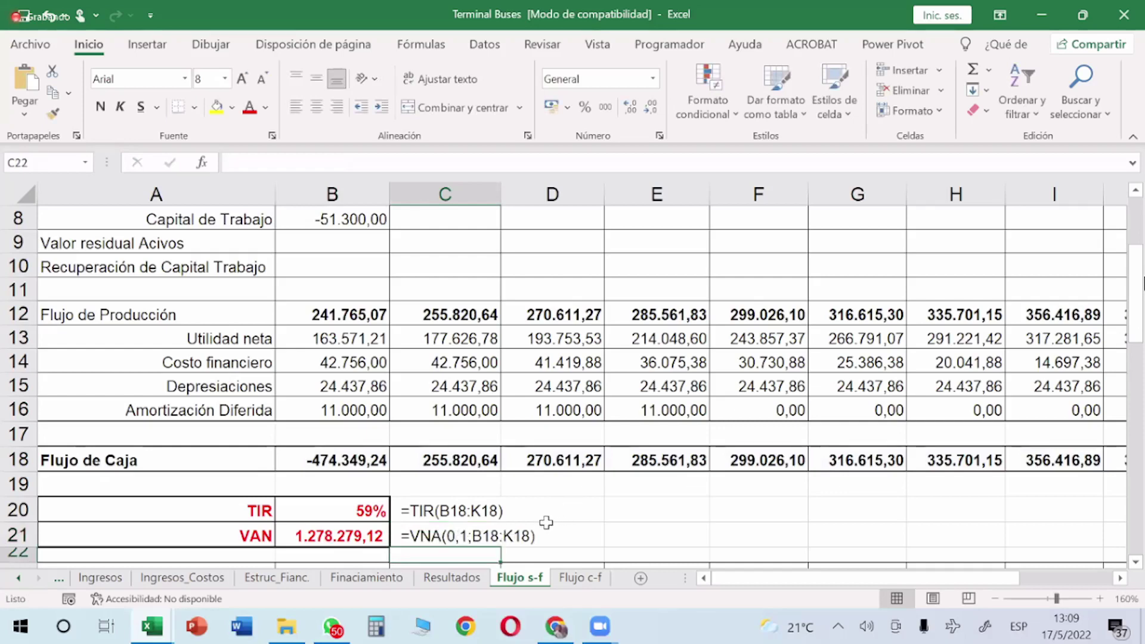
- Begin a VNA formula, +vna(, in the empty cell E20 of the Flujo s-f sheet
{"action": "left_click", "coordinate": [396, 535]}
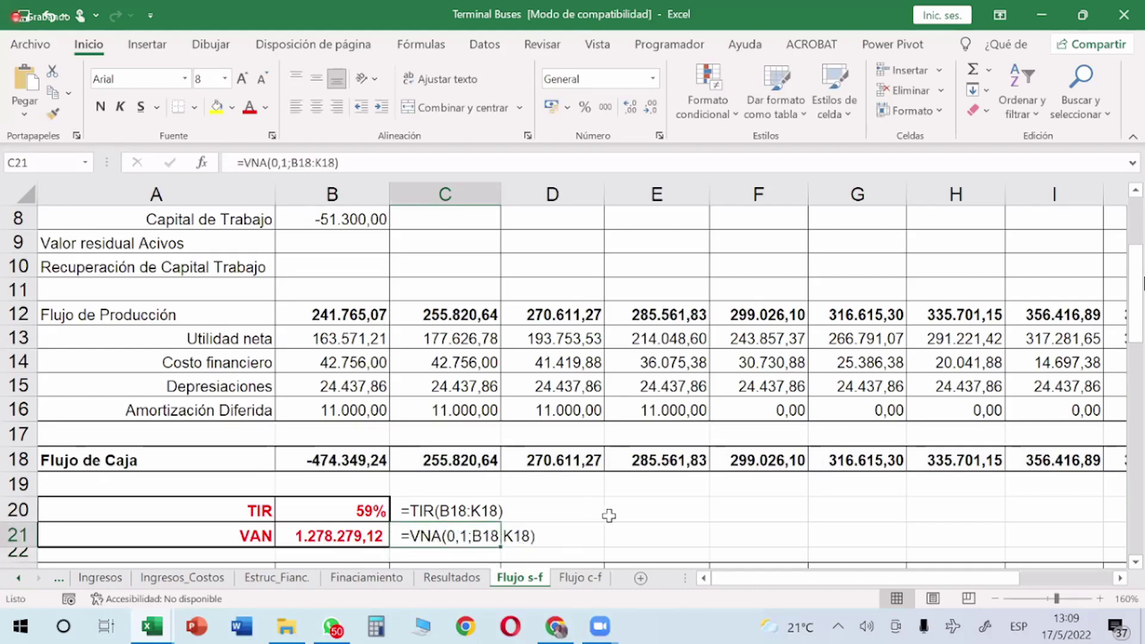
{"action": "left_click", "coordinate": [654, 520]}
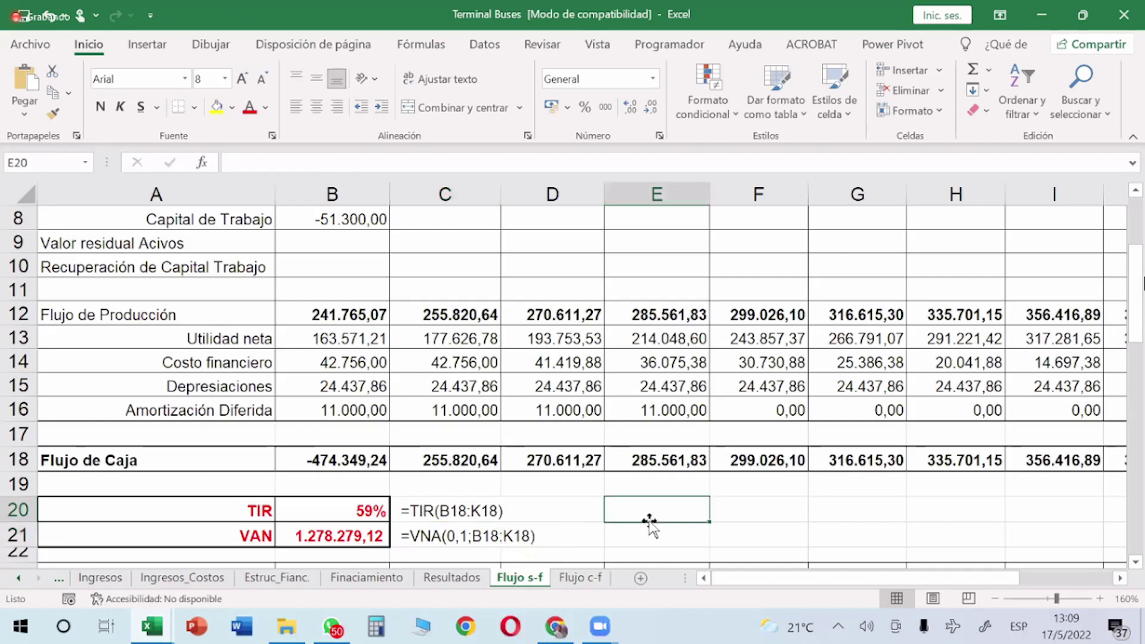
{"action": "scroll", "coordinate": [649, 520], "scroll_direction": "up", "scroll_amount": 2, "text": "ctrl"}
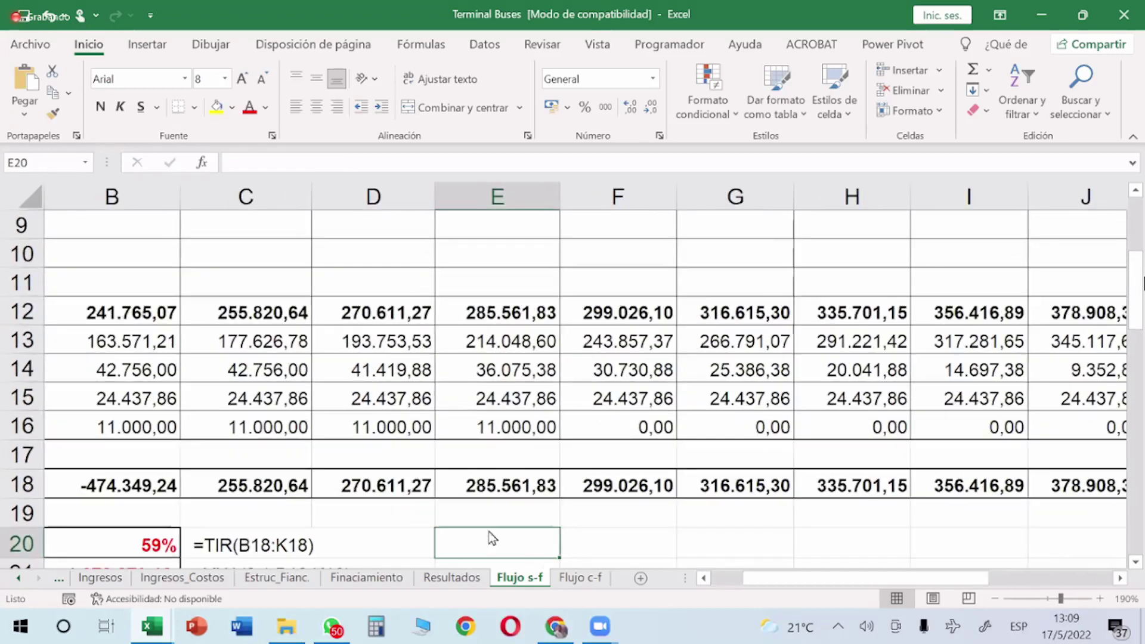
{"action": "double_click", "coordinate": [489, 541]}
{"action": "type", "text": "+"}
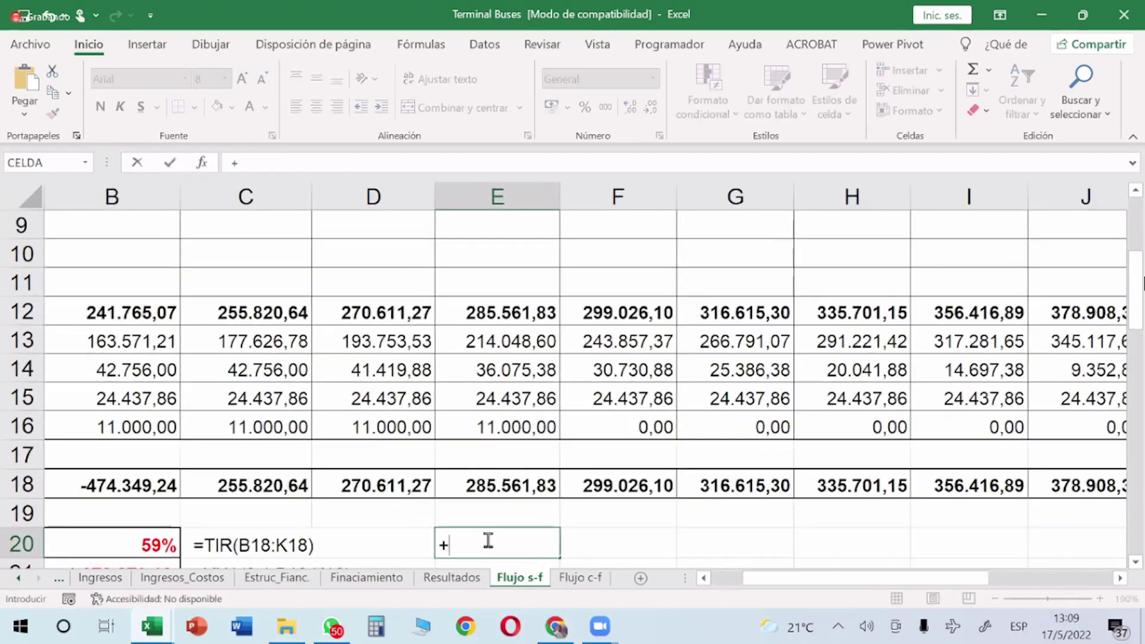
{"action": "type", "text": "vna"}
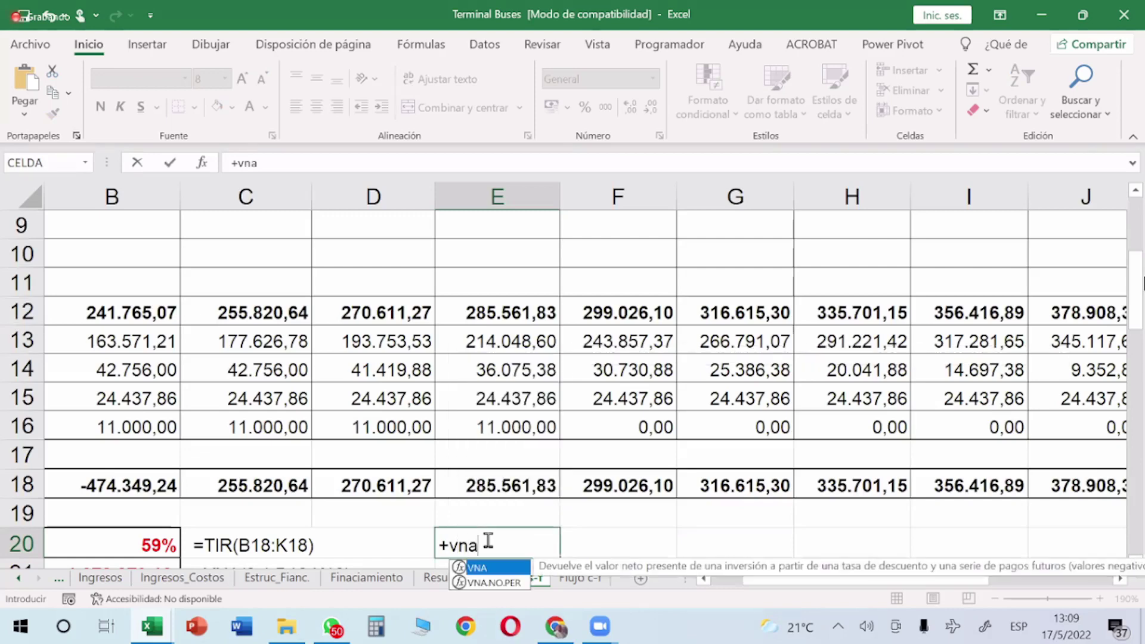
{"action": "type", "text": "("}
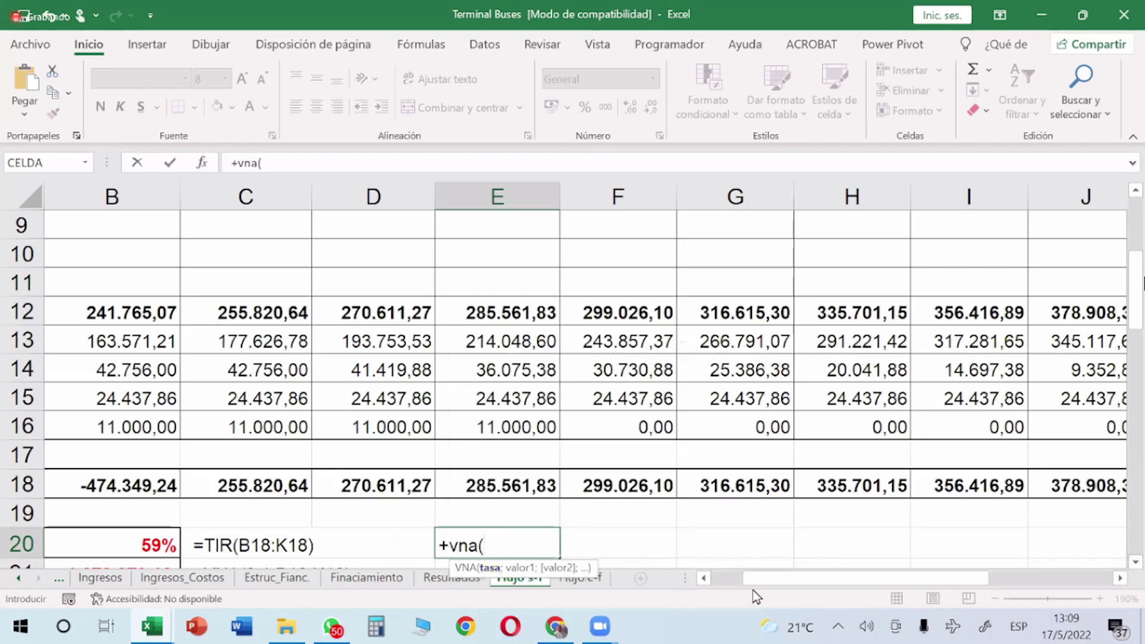
{"action": "left_click_drag", "start_coordinate": [783, 581], "coordinate": [722, 578]}
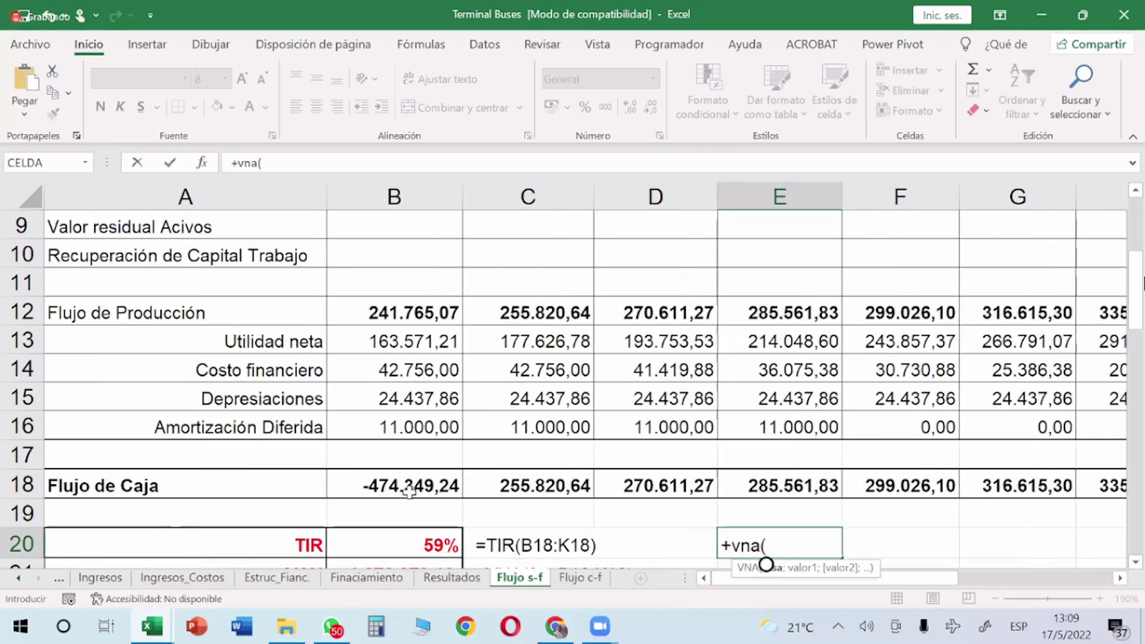
{"action": "mouse_move", "coordinate": [410, 491]}
{"action": "left_mouse_down"}
{"action": "mouse_move", "coordinate": [477, 486]}
{"action": "mouse_move", "coordinate": [412, 484]}
{"action": "left_mouse_up"}
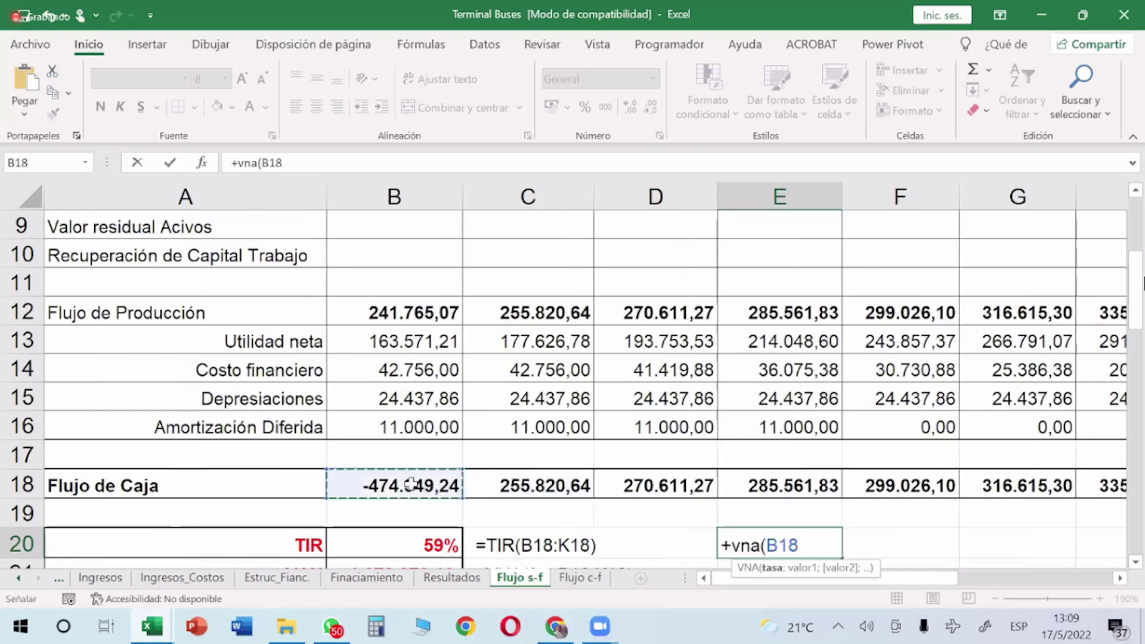
{"action": "left_click", "coordinate": [810, 539]}
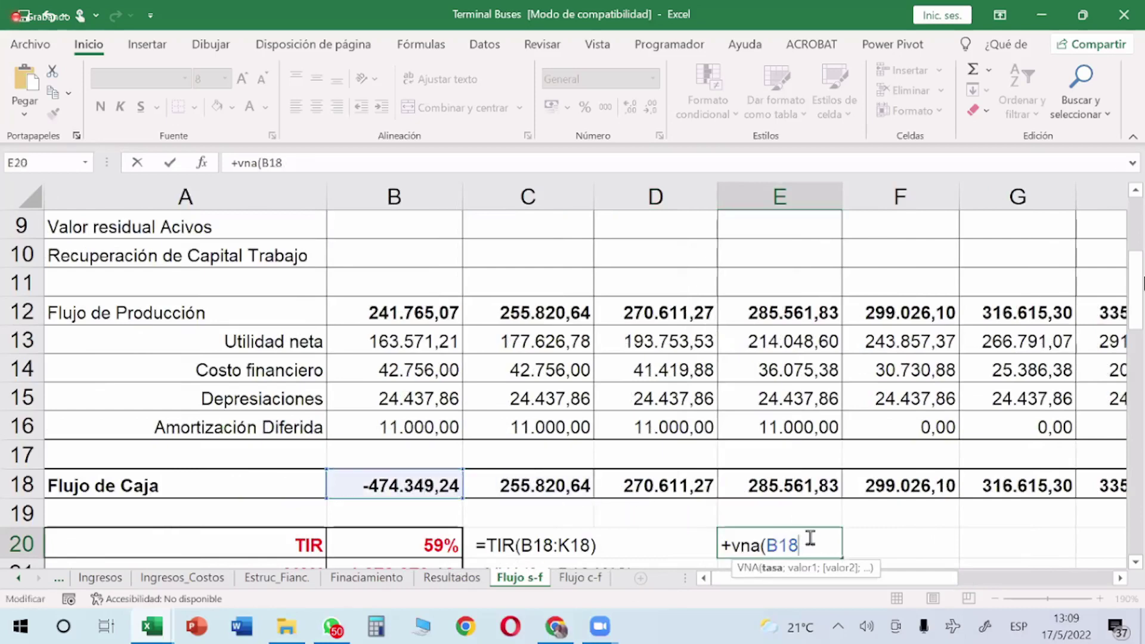
{"action": "key", "text": "BackSpace"}
{"action": "key", "text": "BackSpace"}
{"action": "key", "text": "BackSpace"}
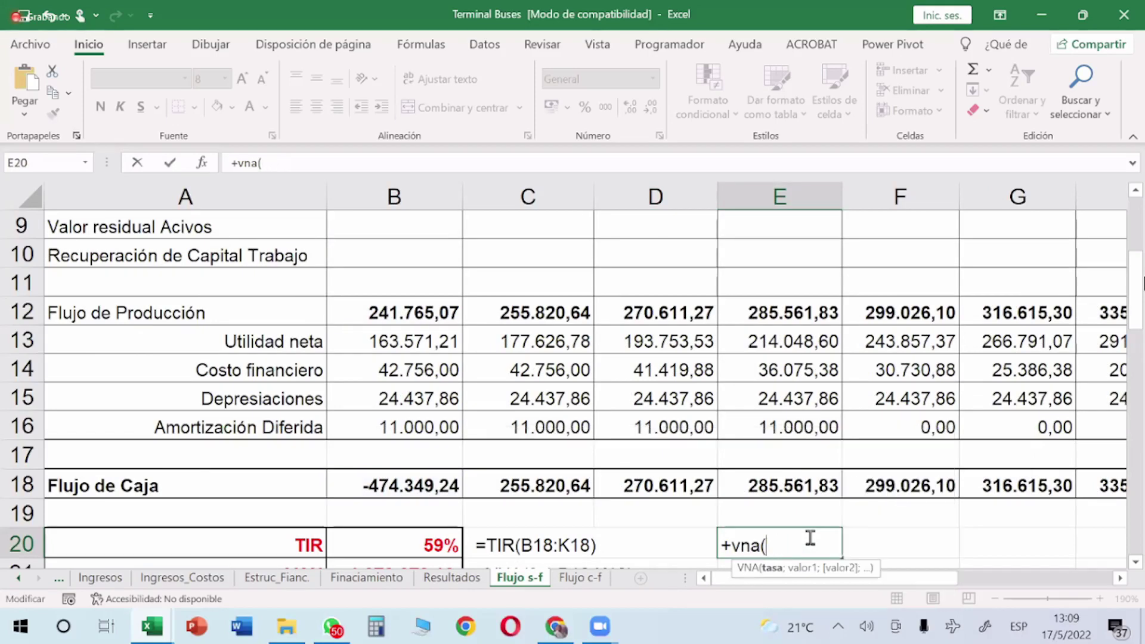
- Complete the E20 formula as +vna(0,1;B18:K18), using a 0,1 rate and the full Flujo de Caja row
{"action": "type", "text": "0,1"}
{"action": "scroll", "coordinate": [755, 507], "scroll_direction": "down", "scroll_amount": 1}
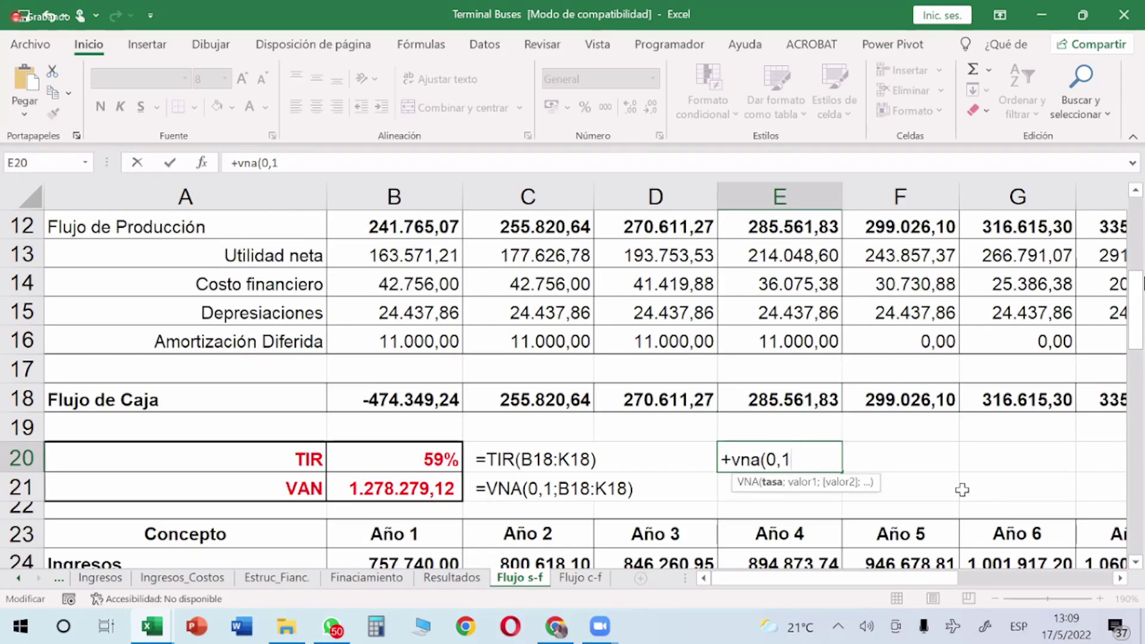
{"action": "type", "text": ";"}
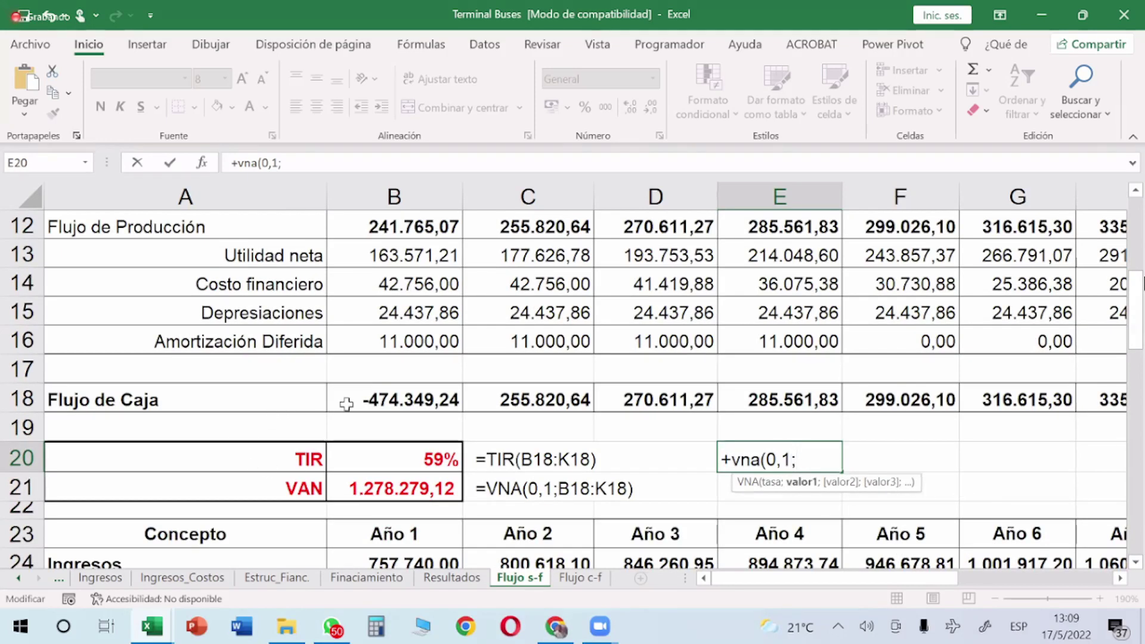
{"action": "left_click_drag", "start_coordinate": [355, 399], "coordinate": [835, 399]}
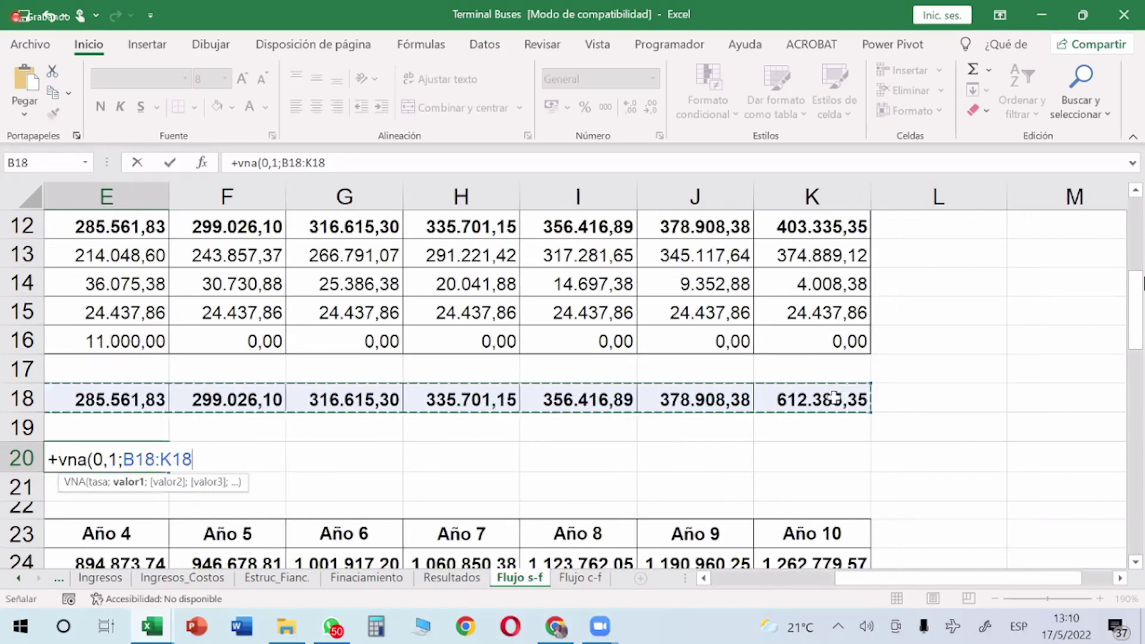
{"action": "type", "text": ")"}
{"action": "key", "text": "Return"}
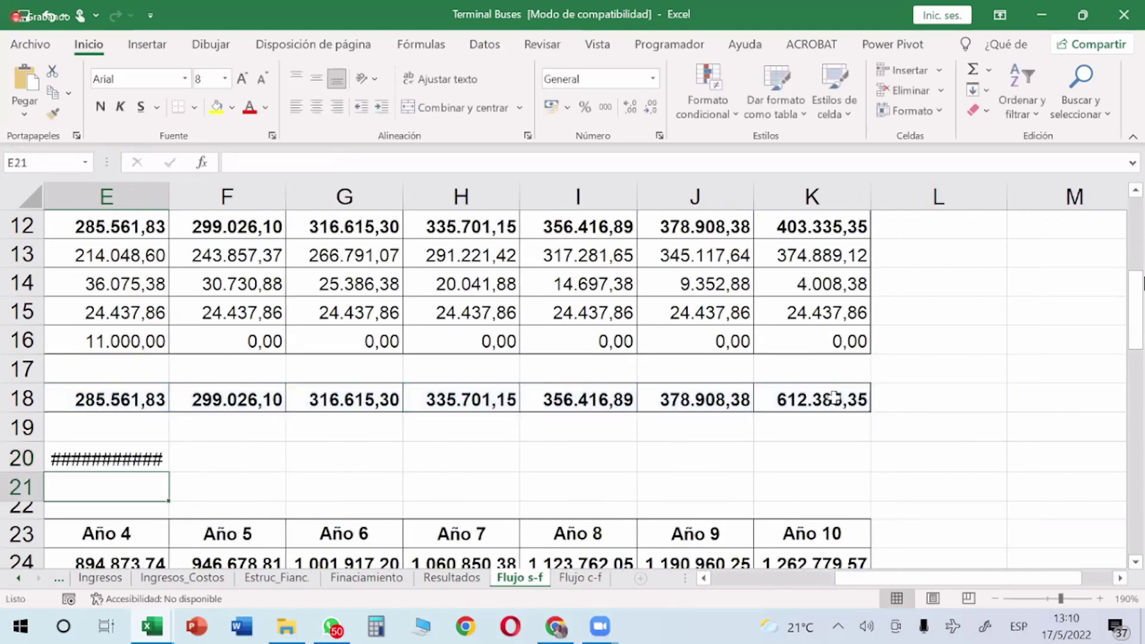
- Delete the demonstration VNA formula from E20
{"action": "key", "text": "Up"}
{"action": "key", "text": "Left"}
{"action": "key", "text": "Left"}
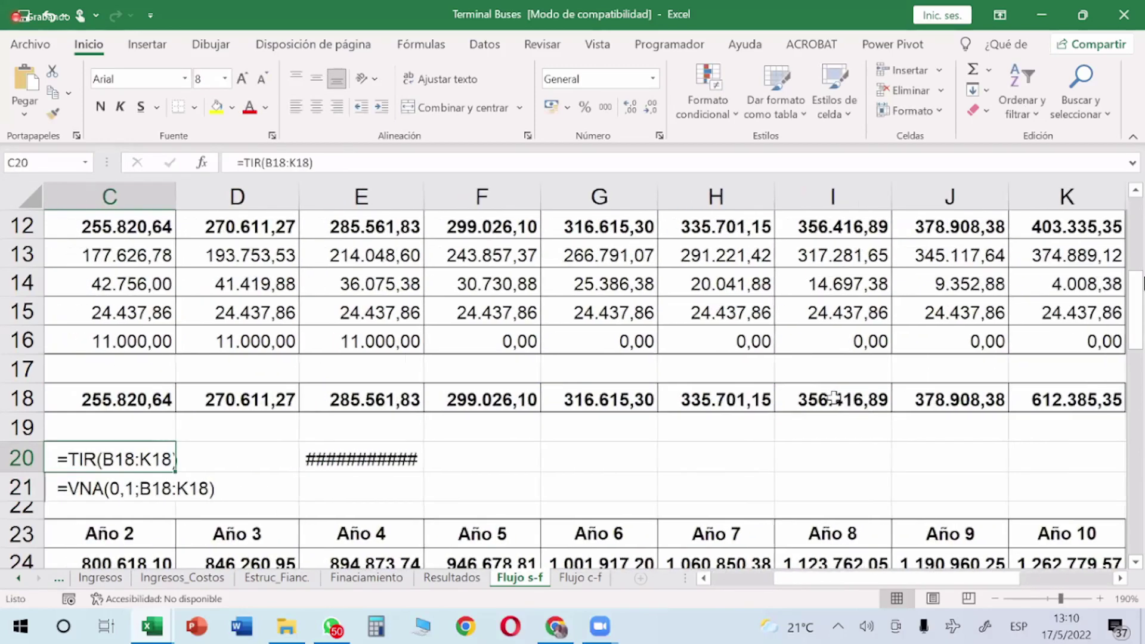
{"action": "key", "text": "Right"}
{"action": "key", "text": "Right"}
{"action": "key", "text": "Delete"}
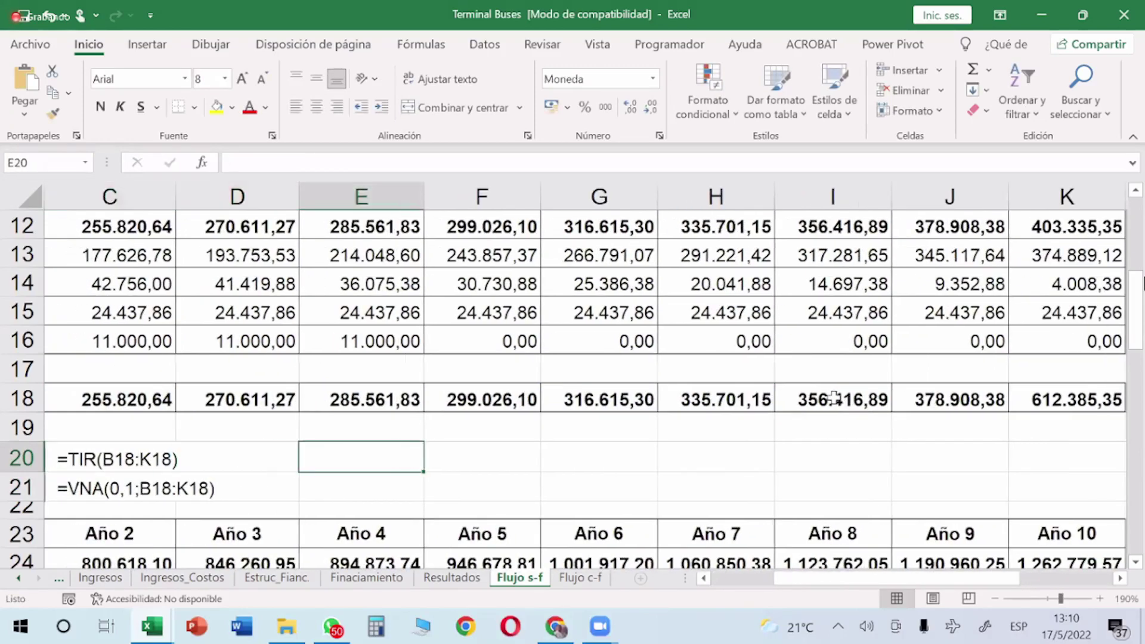
- Return to the VAN row and review its label, result and the formula text in C21
{"action": "key", "text": "Down"}
{"action": "key", "text": "Down"}
{"action": "key", "text": "Down"}
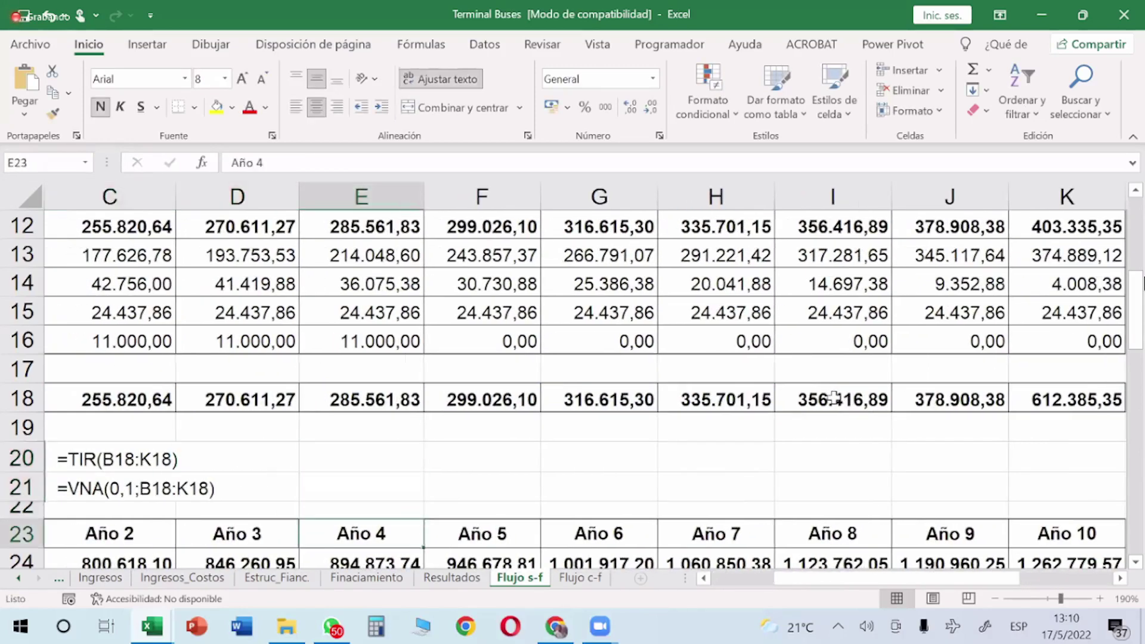
{"action": "key", "text": "Up"}
{"action": "key", "text": "Up"}
{"action": "key", "text": "Left"}
{"action": "key", "text": "Left"}
{"action": "key", "text": "Left"}
{"action": "key", "text": "Right"}
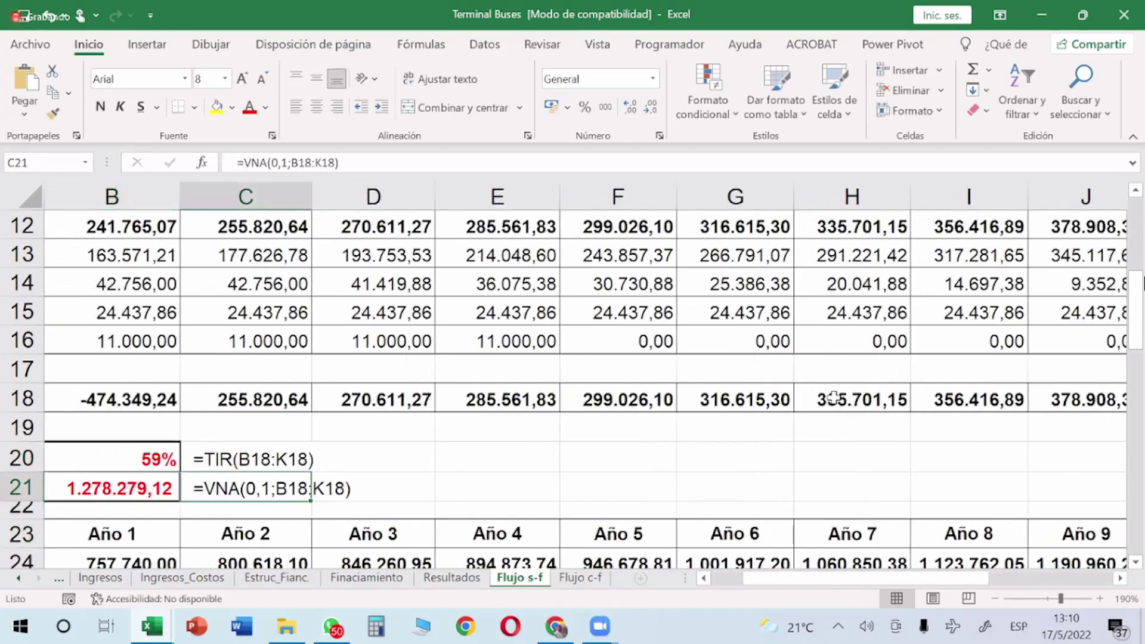
{"action": "key", "text": "Left"}
{"action": "key", "text": "Left"}
{"action": "key", "text": "Right"}
{"action": "key", "text": "Right"}
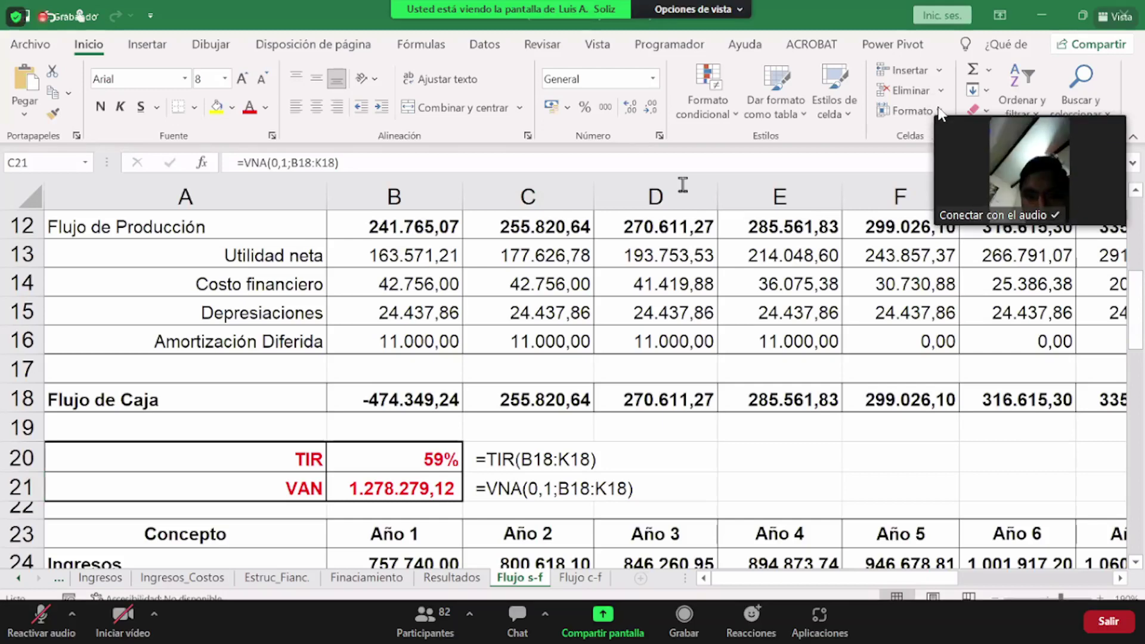
- Minimize the floating meeting video window and move it off the worksheet columns
{"action": "left_click", "coordinate": [945, 108]}
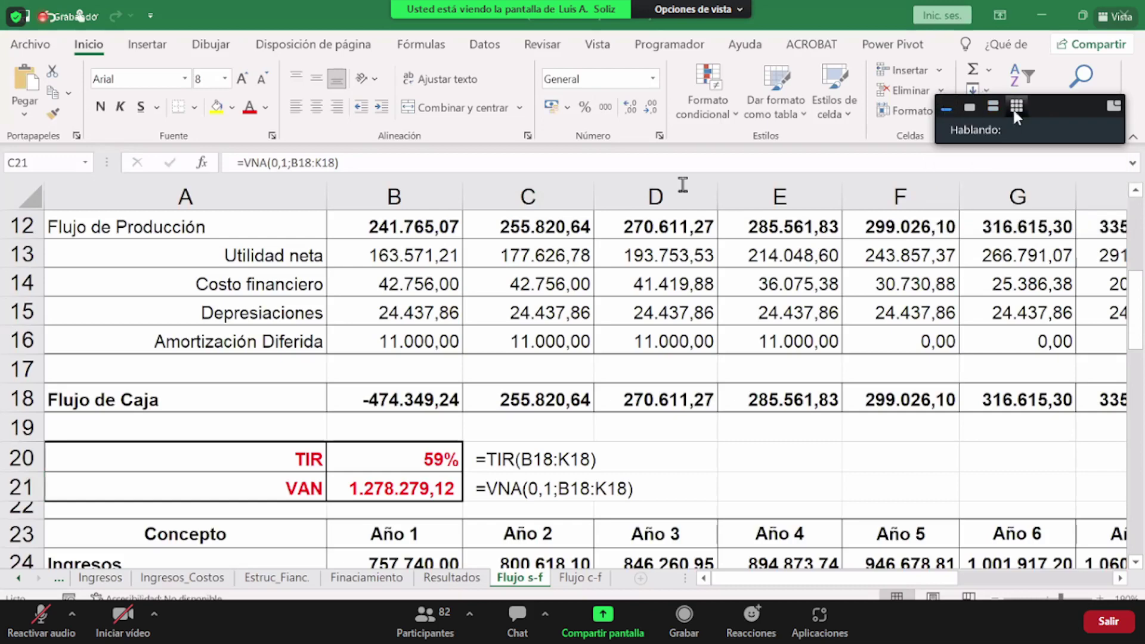
{"action": "left_click_drag", "start_coordinate": [1068, 104], "coordinate": [1001, 574]}
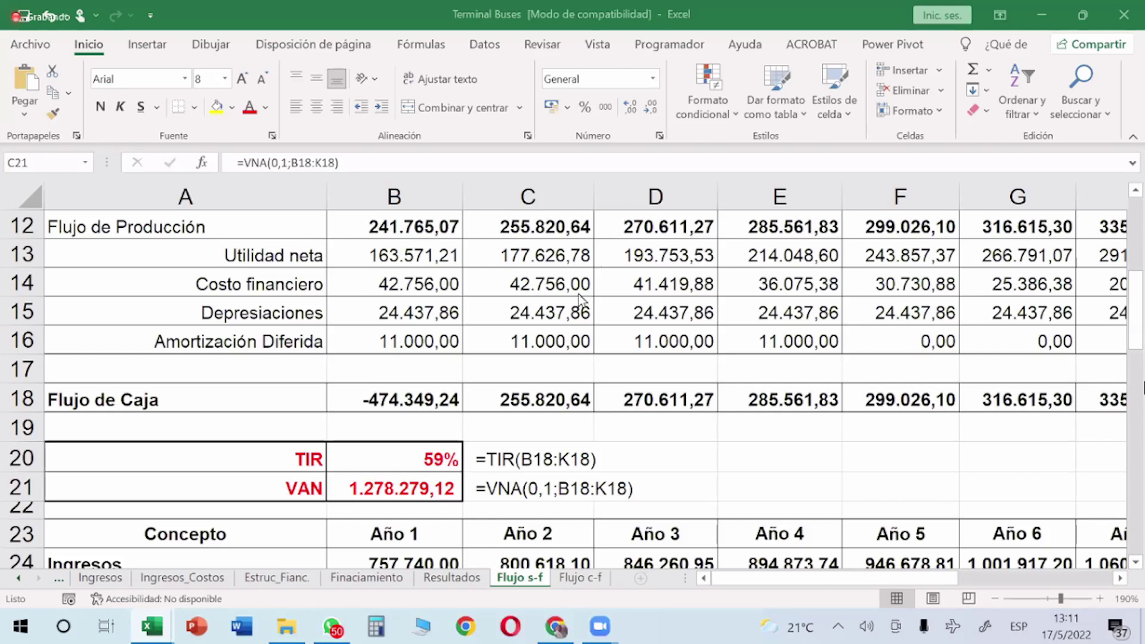
- Compare the TIR and VAN formula texts in C20 and C21, and finish with C19 selected
{"action": "left_click", "coordinate": [507, 461]}
{"action": "left_click", "coordinate": [507, 495]}
{"action": "left_click", "coordinate": [509, 461]}
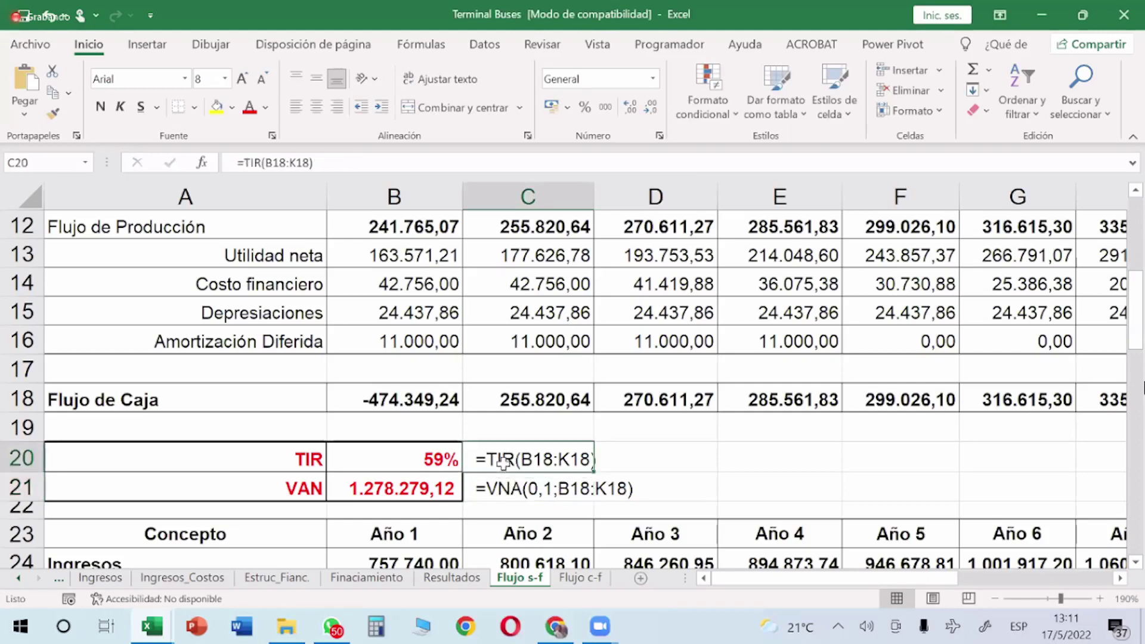
{"action": "left_click", "coordinate": [510, 484]}
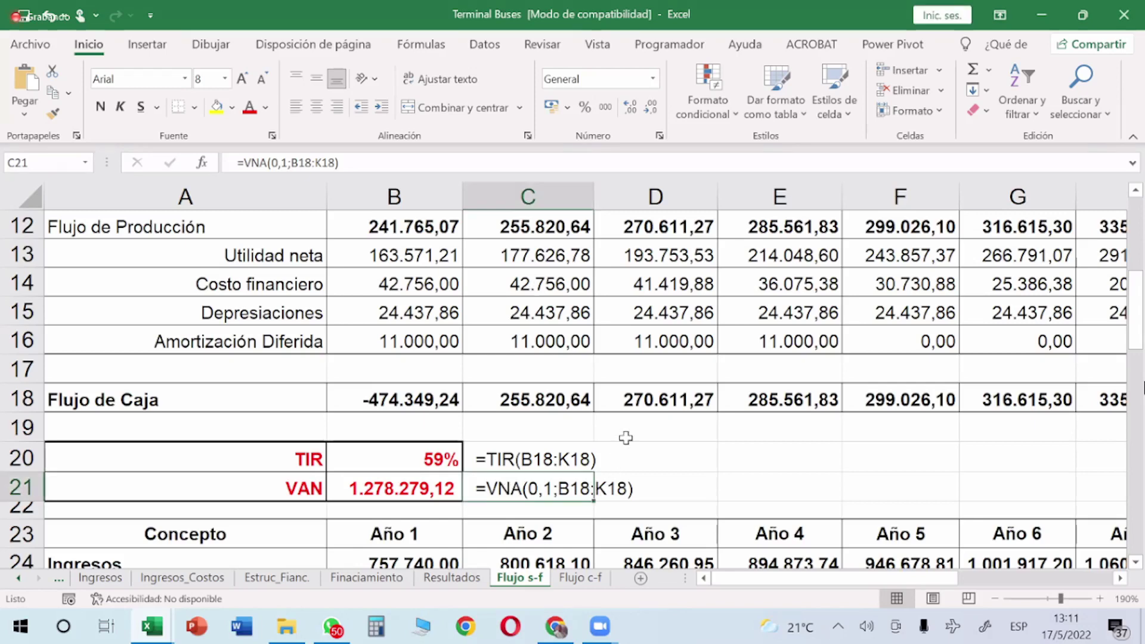
{"action": "left_click", "coordinate": [601, 436]}
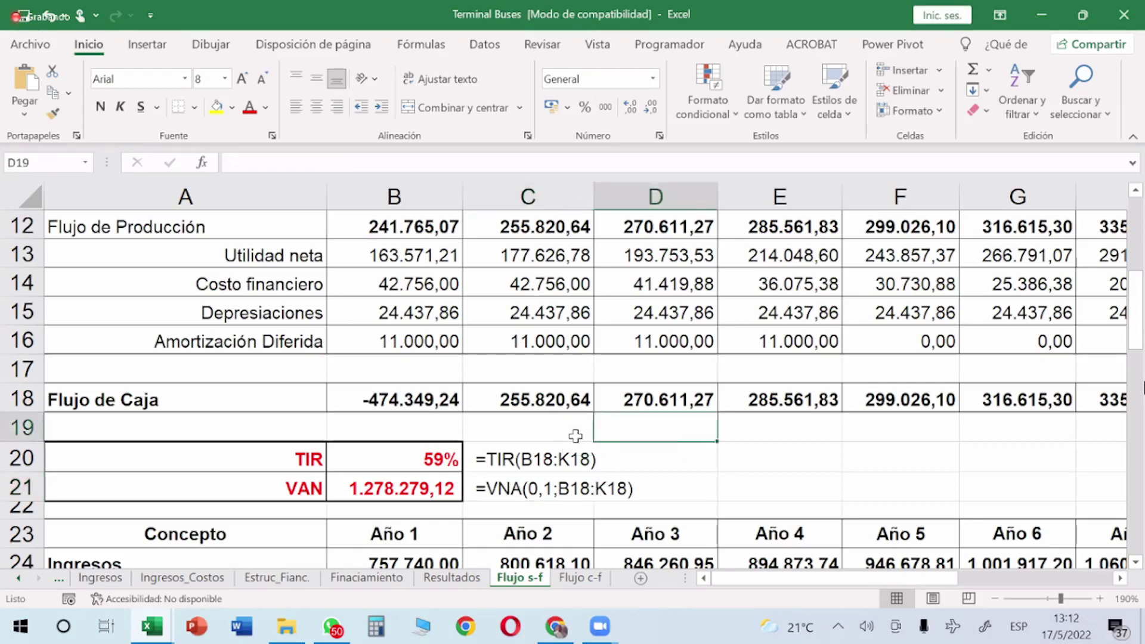
{"action": "left_click", "coordinate": [576, 437]}
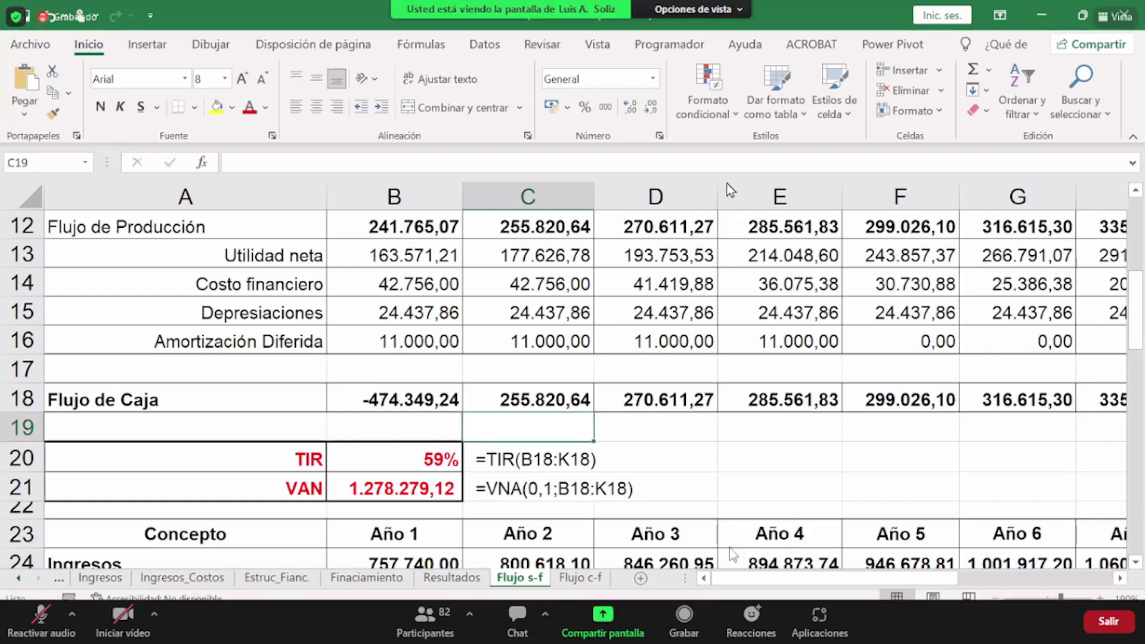
- Look at the Estruc_Fianc. sheet and switch to the Ingresos sheet of the workbook
{"action": "left_click", "coordinate": [425, 620]}
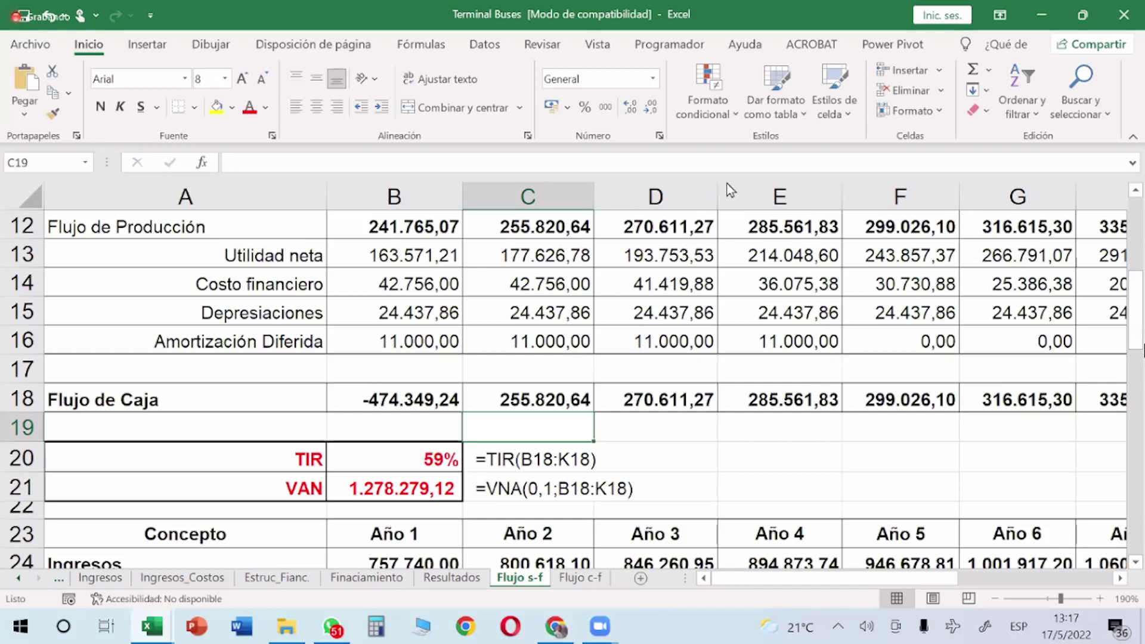
{"action": "left_click", "coordinate": [335, 631]}
{"action": "left_click", "coordinate": [335, 631]}
{"action": "left_click", "coordinate": [270, 578]}
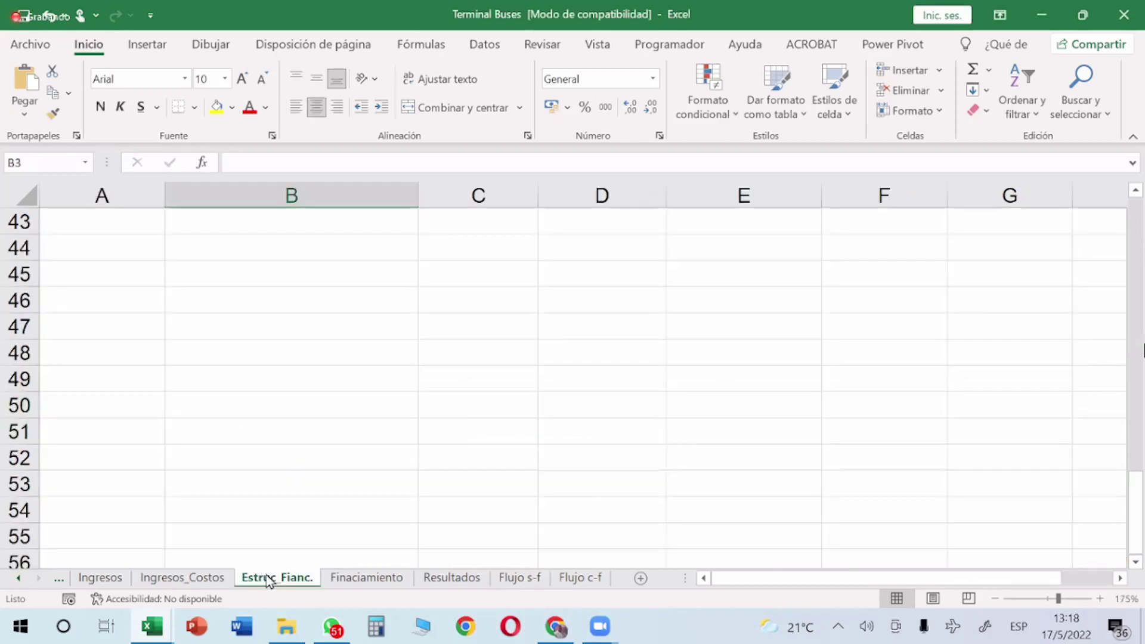
{"action": "left_click", "coordinate": [118, 578]}
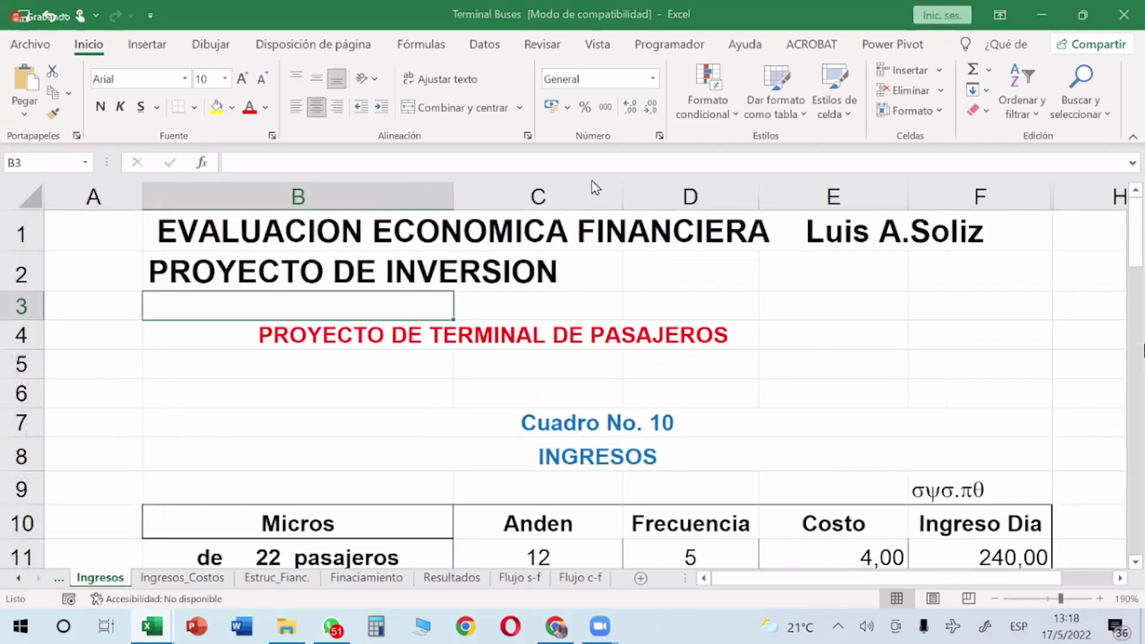
- Switch to WhatsApp, check the DOCENTES UAG... group chat, and return to the workbook
{"action": "left_click", "coordinate": [335, 633]}
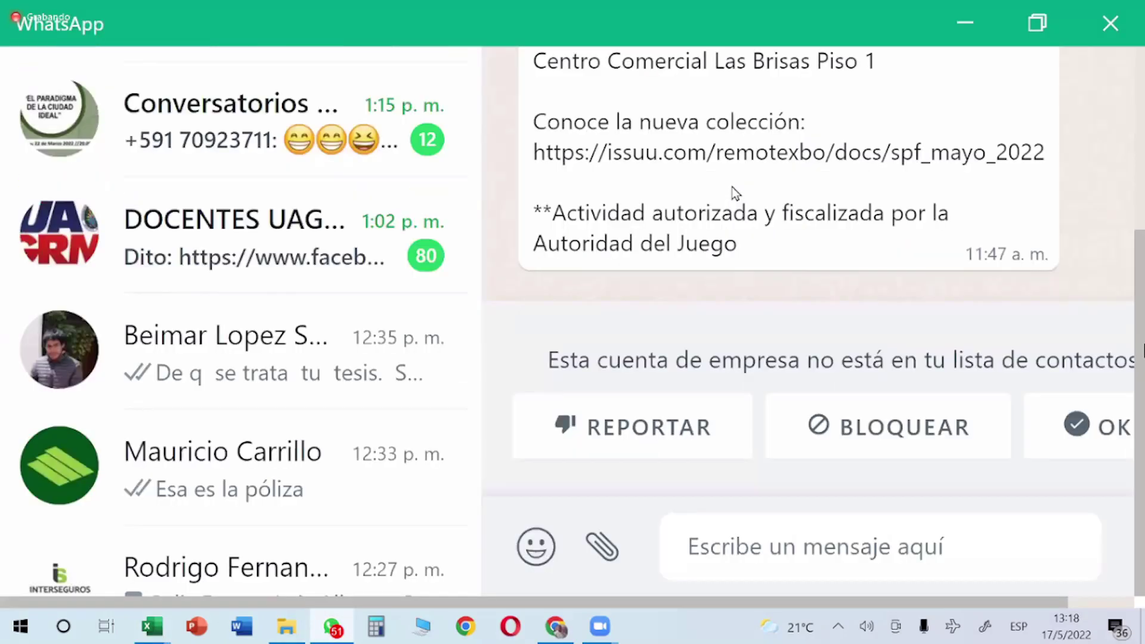
{"action": "left_click", "coordinate": [255, 247]}
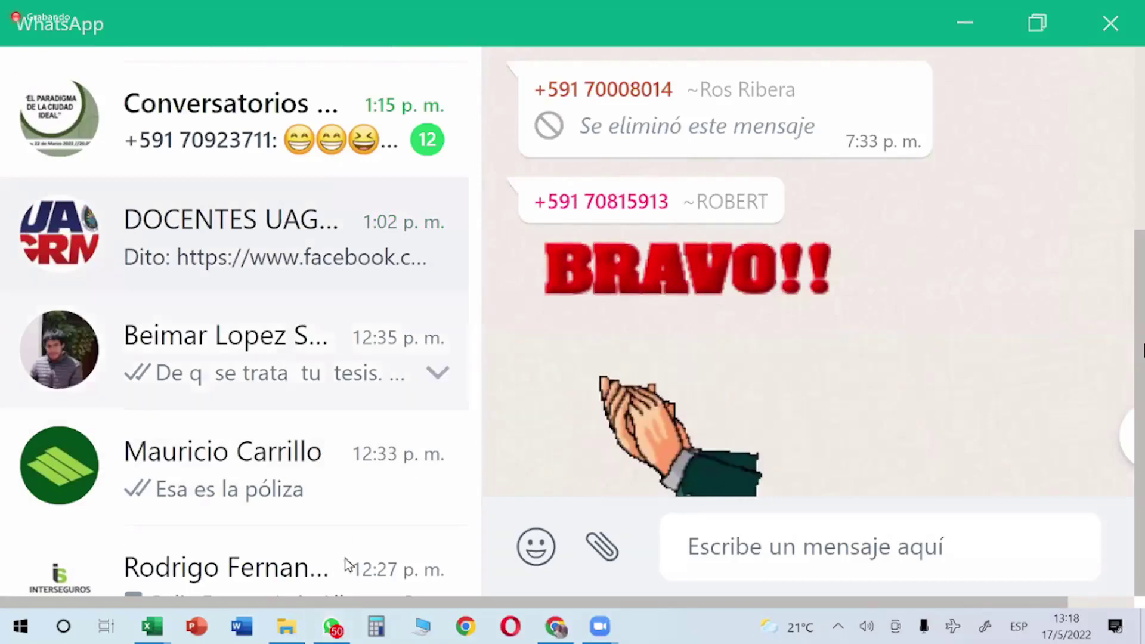
{"action": "left_click", "coordinate": [326, 626]}
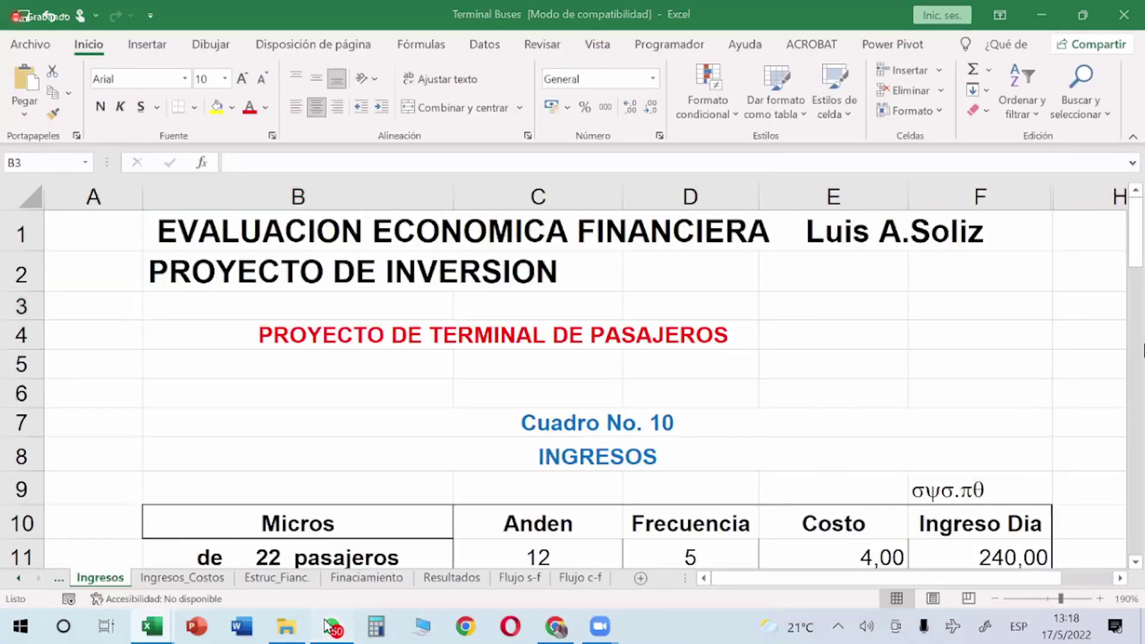
- Bring WhatsApp back and view the unread message containing the shared Google Sheets link
{"action": "left_click", "coordinate": [327, 626]}
{"action": "left_click", "coordinate": [327, 626]}
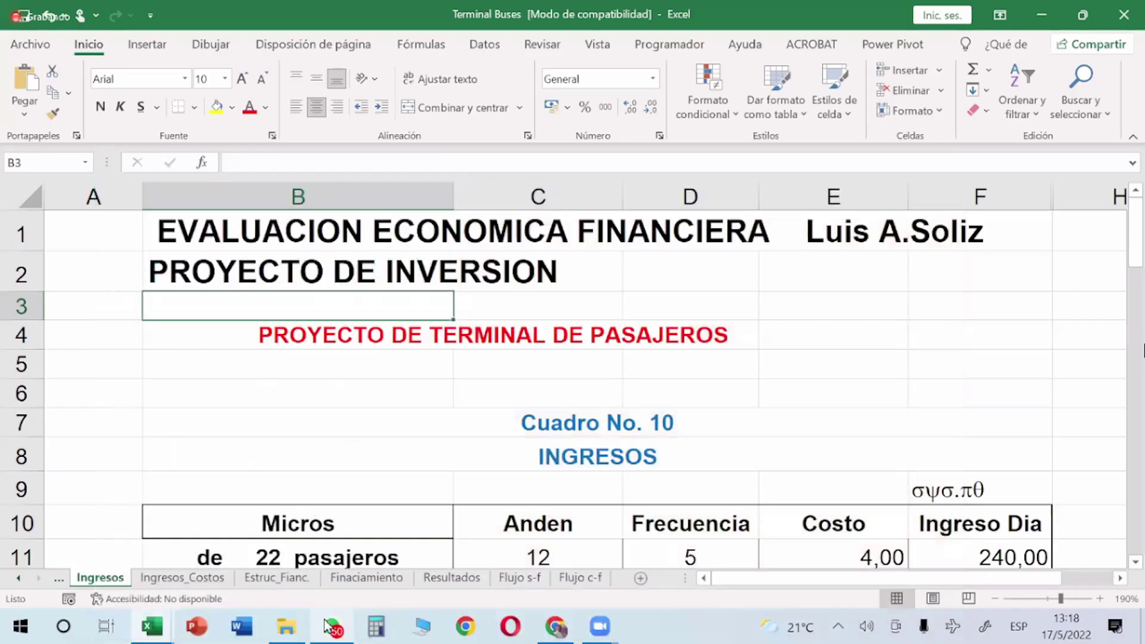
{"action": "left_click", "coordinate": [327, 626]}
{"action": "left_click", "coordinate": [327, 626]}
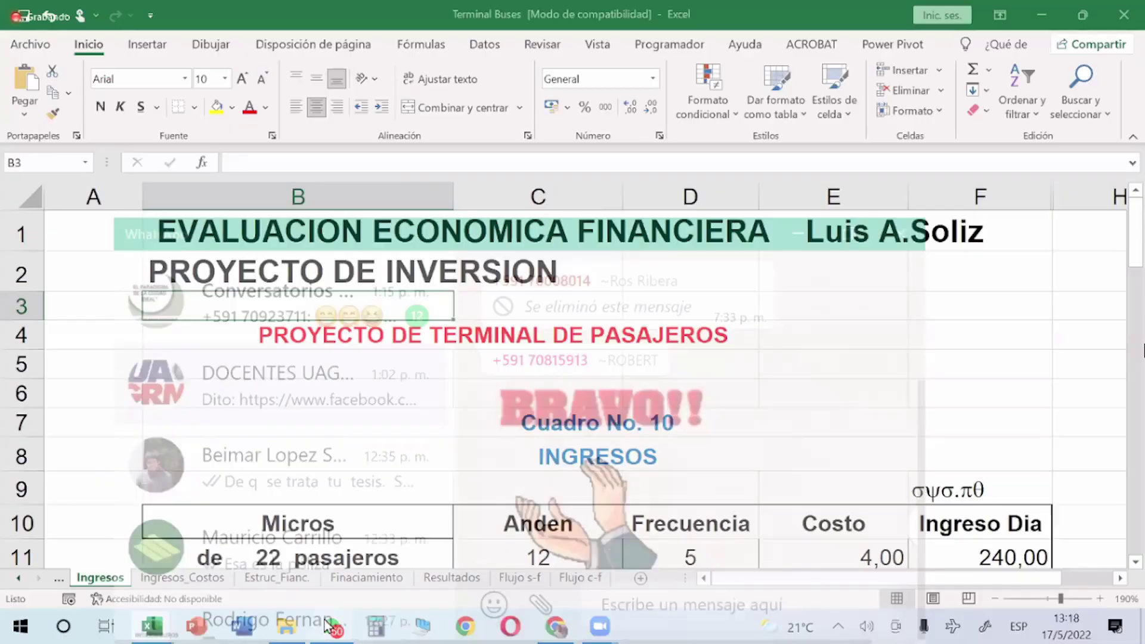
{"action": "left_click", "coordinate": [327, 626]}
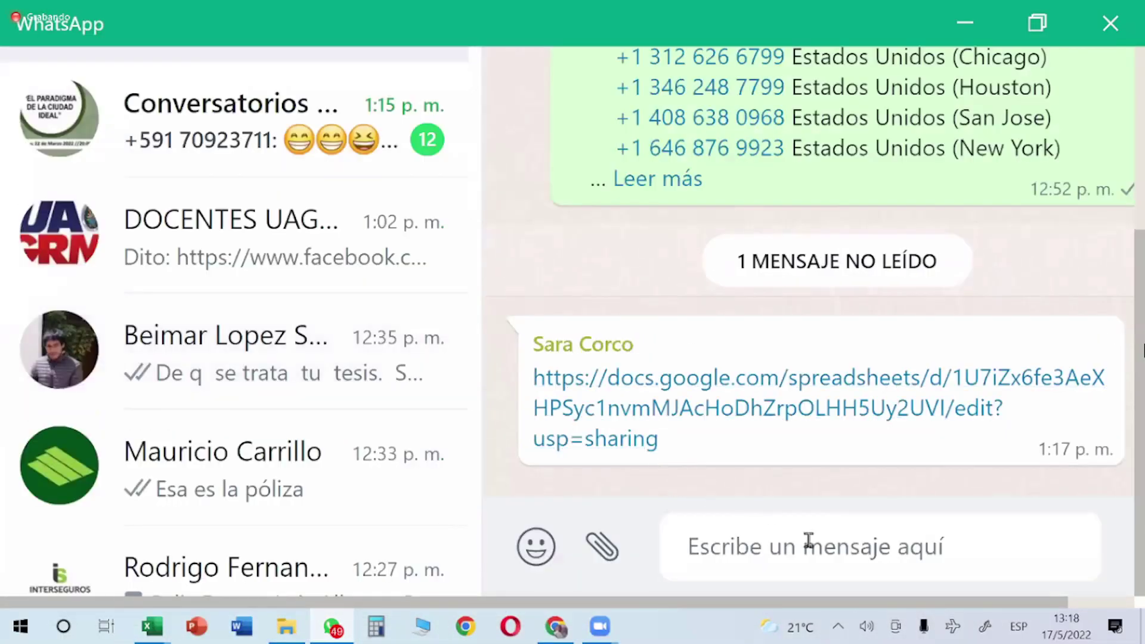
{"action": "left_click", "coordinate": [811, 541]}
{"action": "scroll", "coordinate": [739, 470], "scroll_direction": "up", "scroll_amount": 4}
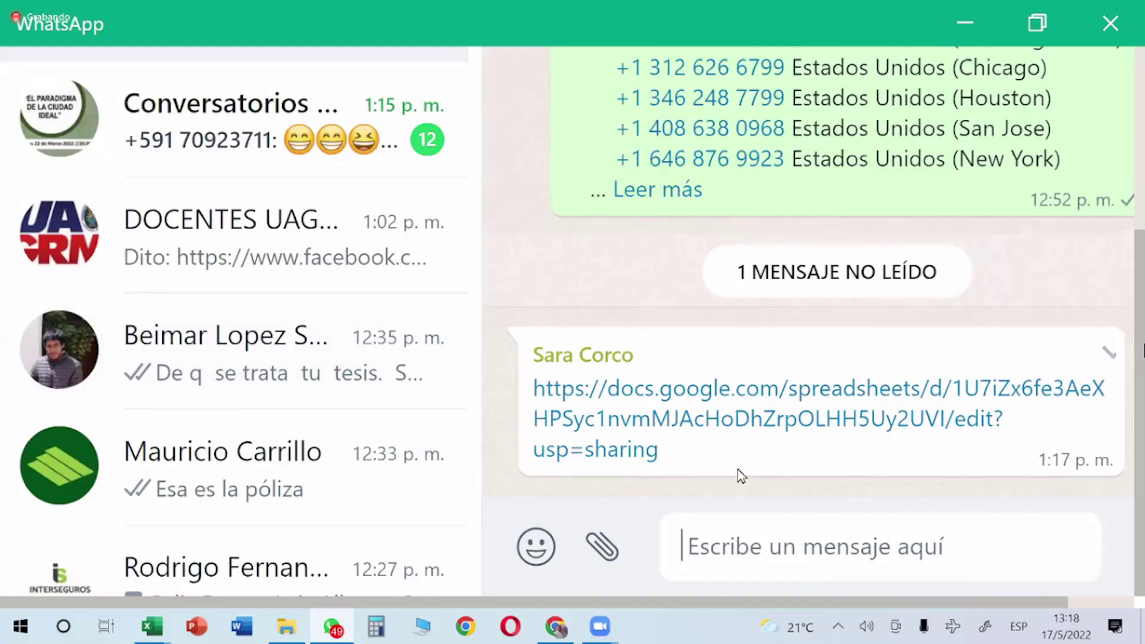
- Open the Google Sheets link shared in the WhatsApp message
{"action": "scroll", "coordinate": [739, 471], "scroll_direction": "down", "scroll_amount": 6}
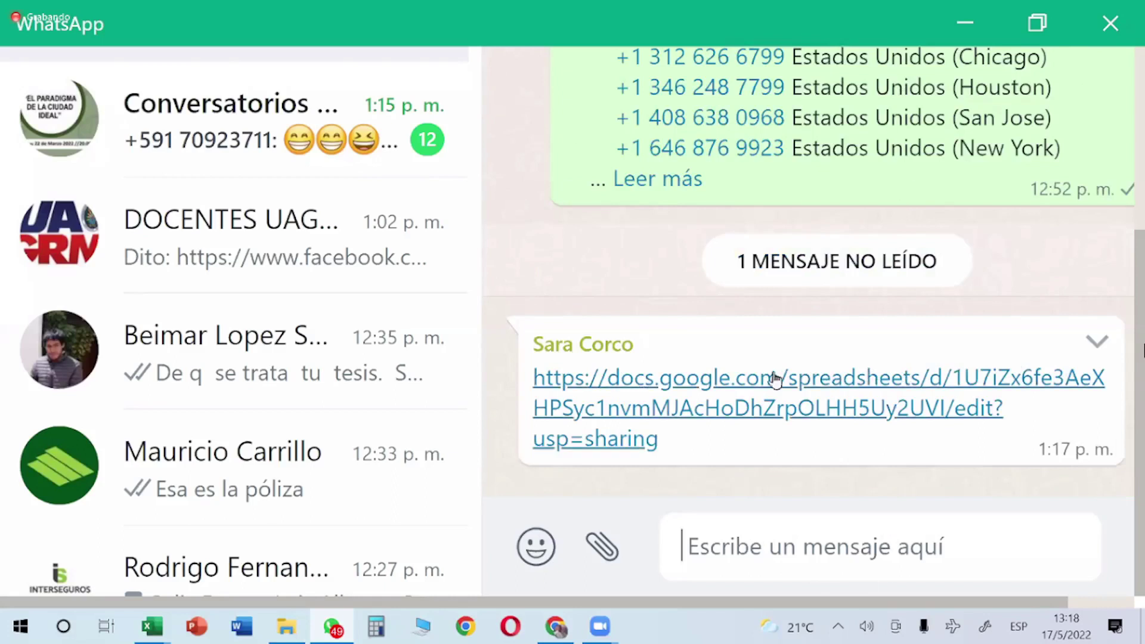
{"action": "left_click", "coordinate": [664, 412]}
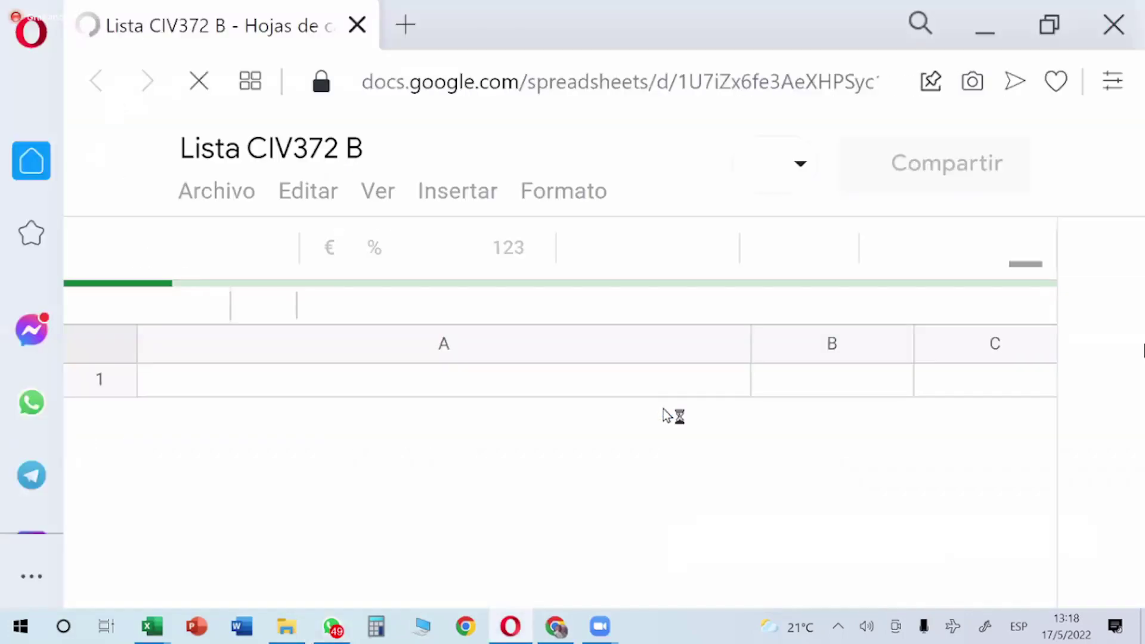
{"action": "scroll", "coordinate": [486, 454], "scroll_direction": "down", "scroll_amount": 3}
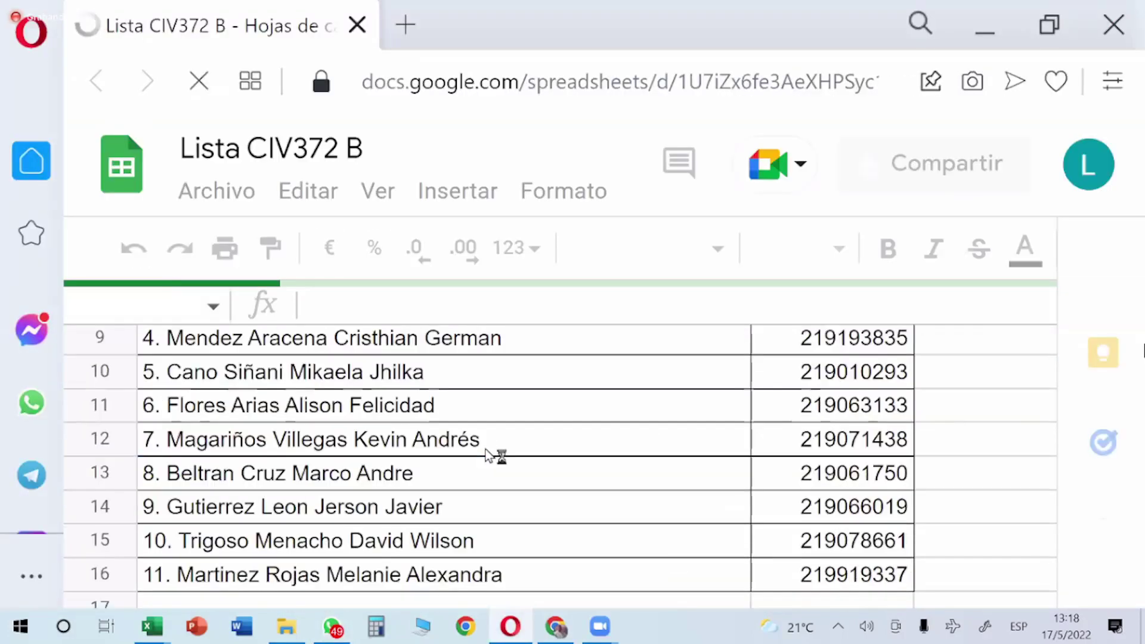
{"action": "scroll", "coordinate": [488, 449], "scroll_direction": "down", "scroll_amount": 2}
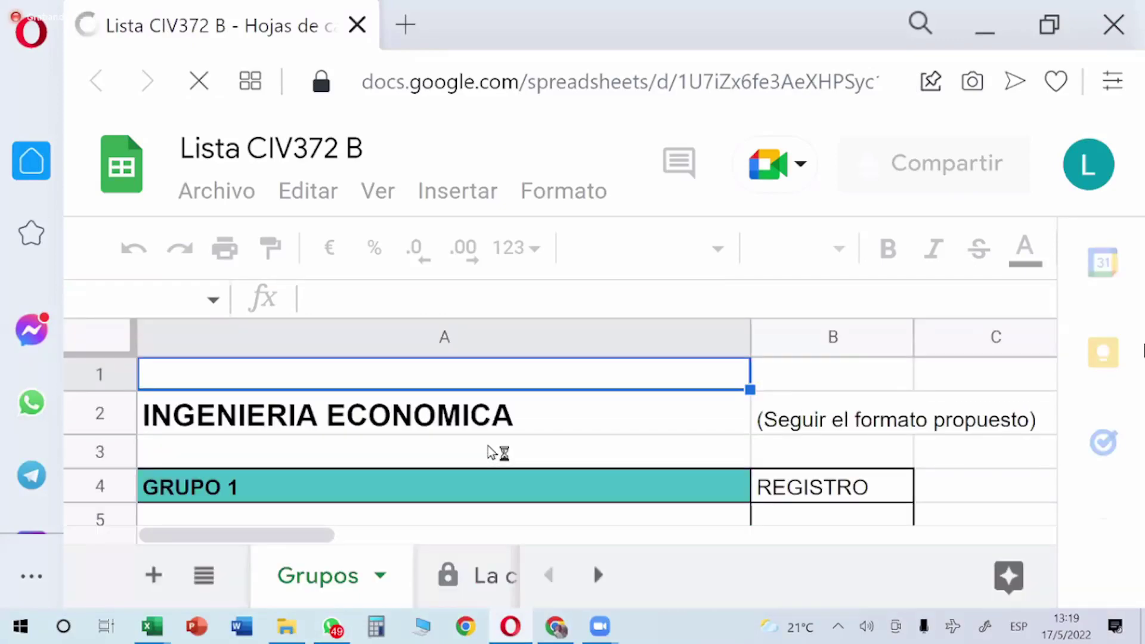
- Skim the Grupos sheet of Lista CIV372 B from Grupo 1 to the end of the group lists
{"action": "scroll", "coordinate": [488, 452], "scroll_direction": "down", "scroll_amount": 15}
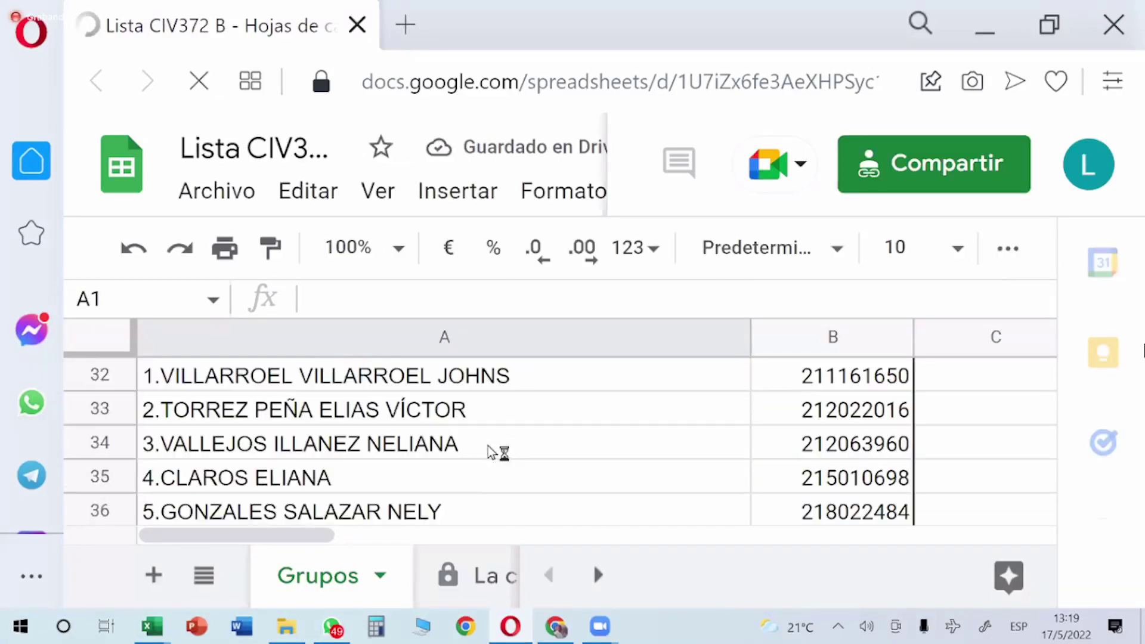
{"action": "scroll", "coordinate": [488, 451], "scroll_direction": "down", "scroll_amount": 18}
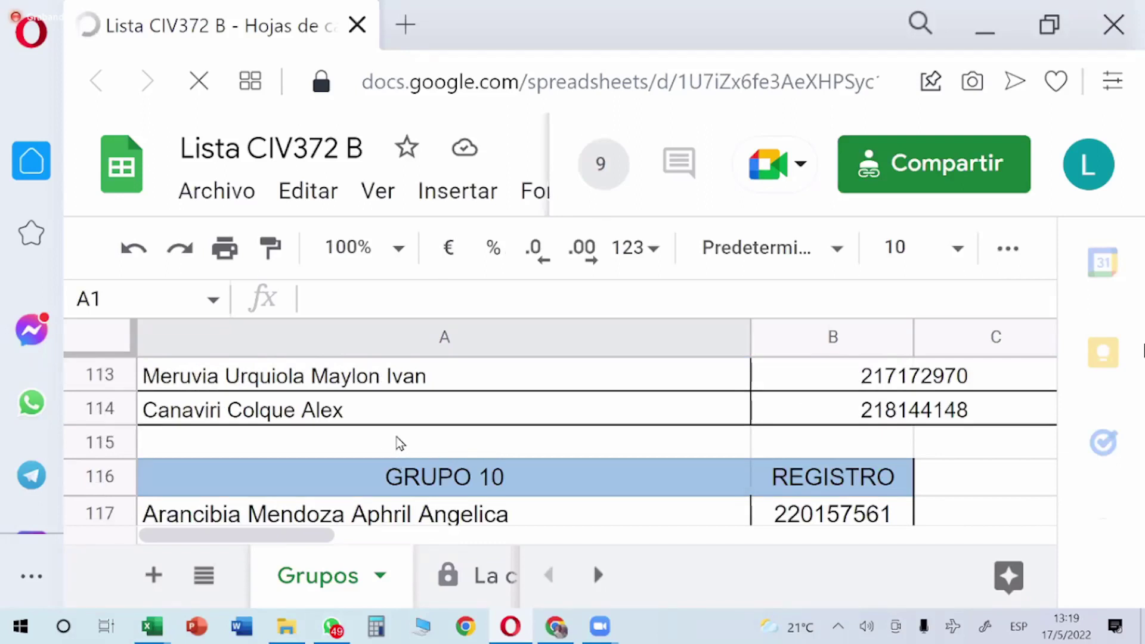
{"action": "scroll", "coordinate": [400, 444], "scroll_direction": "down", "scroll_amount": 20}
{"action": "scroll", "coordinate": [400, 444], "scroll_direction": "up", "scroll_amount": 6}
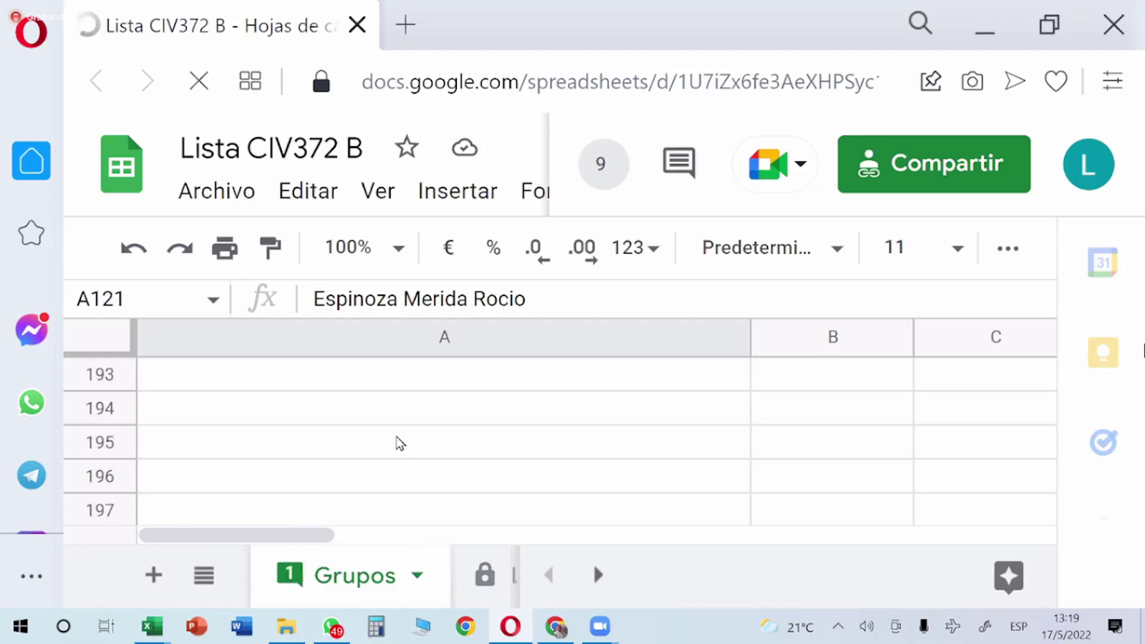
{"action": "scroll", "coordinate": [399, 444], "scroll_direction": "up", "scroll_amount": 10}
{"action": "scroll", "coordinate": [399, 444], "scroll_direction": "down", "scroll_amount": 4}
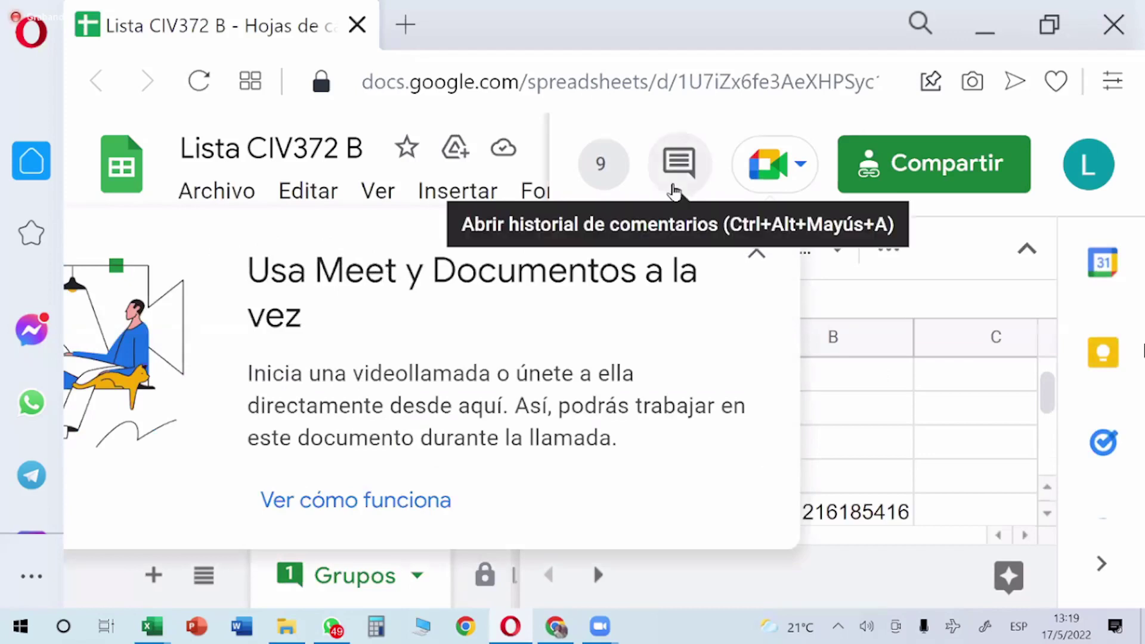
- Dismiss the Meet promotion and select cell A173 in the Grupo 15 list
{"action": "left_click", "coordinate": [675, 179]}
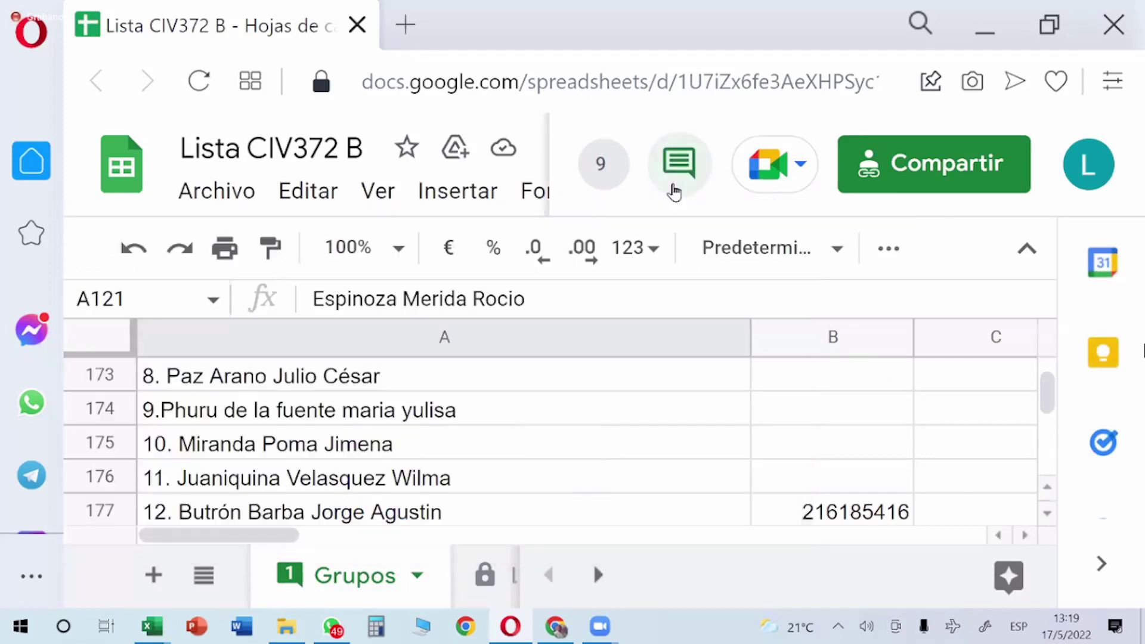
{"action": "left_click", "coordinate": [442, 385]}
{"action": "scroll", "coordinate": [438, 403], "scroll_direction": "down", "scroll_amount": 4}
{"action": "scroll", "coordinate": [440, 405], "scroll_direction": "up", "scroll_amount": 6}
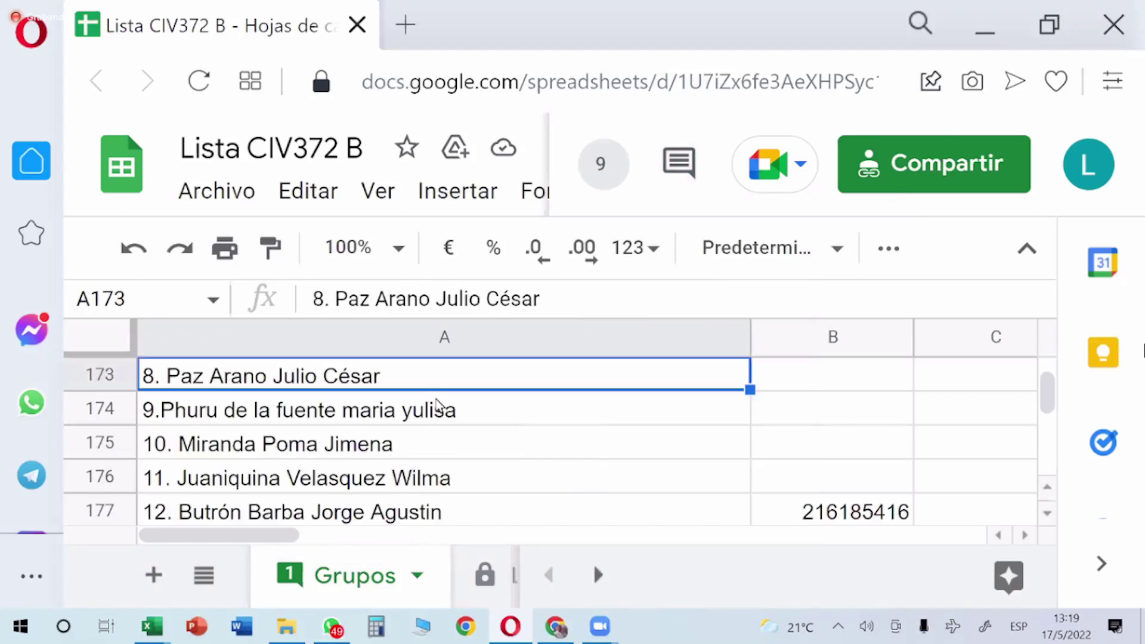
- Review the members and registration entries of the groups in reverse order from Grupo 15 to Grupo 10
{"action": "scroll", "coordinate": [439, 407], "scroll_direction": "up", "scroll_amount": 2}
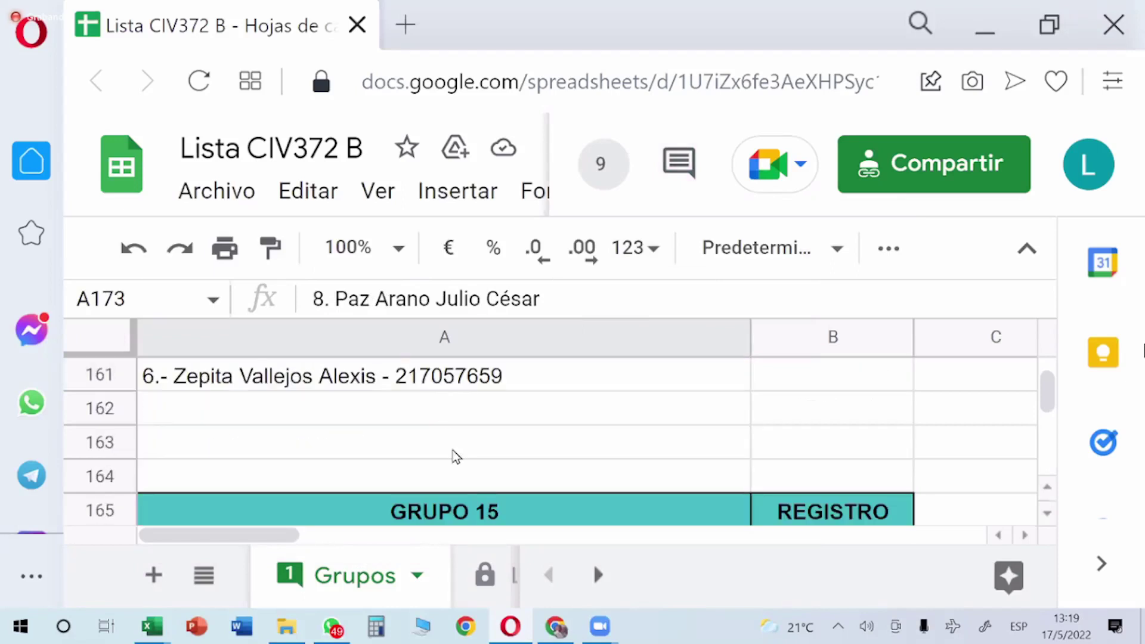
{"action": "scroll", "coordinate": [511, 470], "scroll_direction": "up", "scroll_amount": 2}
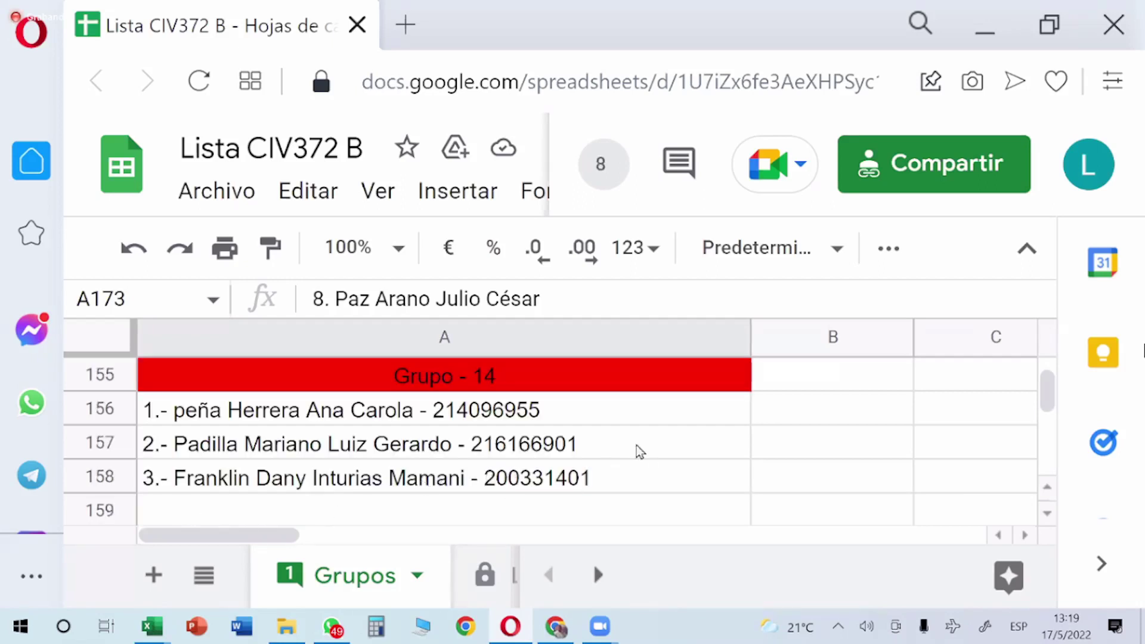
{"action": "scroll", "coordinate": [576, 452], "scroll_direction": "down", "scroll_amount": 2}
{"action": "scroll", "coordinate": [575, 452], "scroll_direction": "up", "scroll_amount": 2}
{"action": "scroll", "coordinate": [575, 452], "scroll_direction": "up", "scroll_amount": 2}
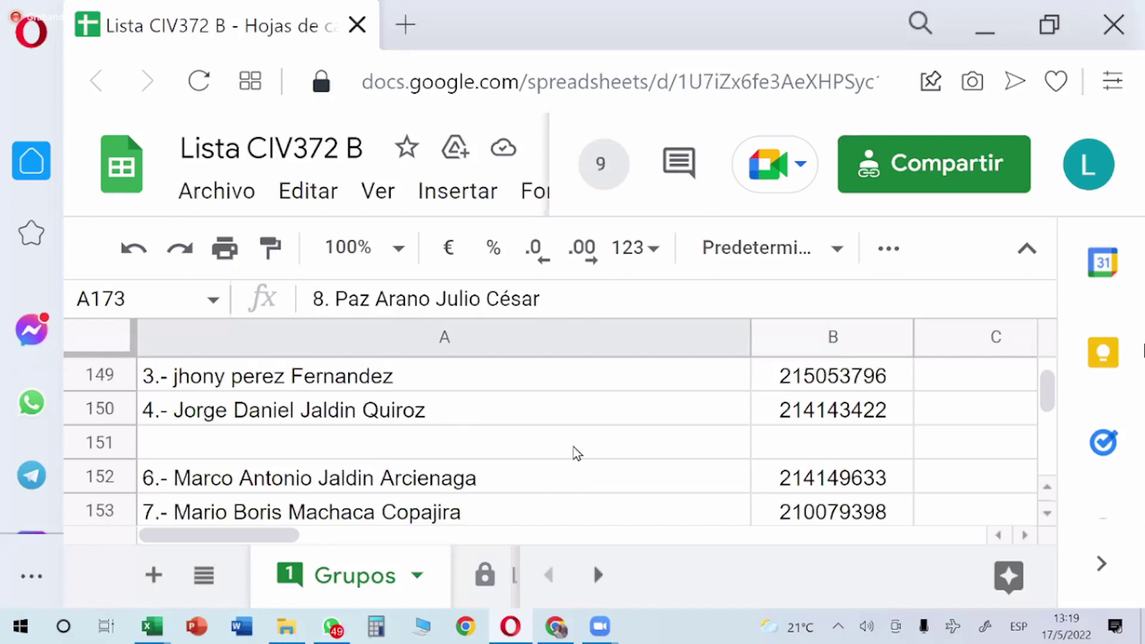
{"action": "scroll", "coordinate": [576, 453], "scroll_direction": "up", "scroll_amount": 2}
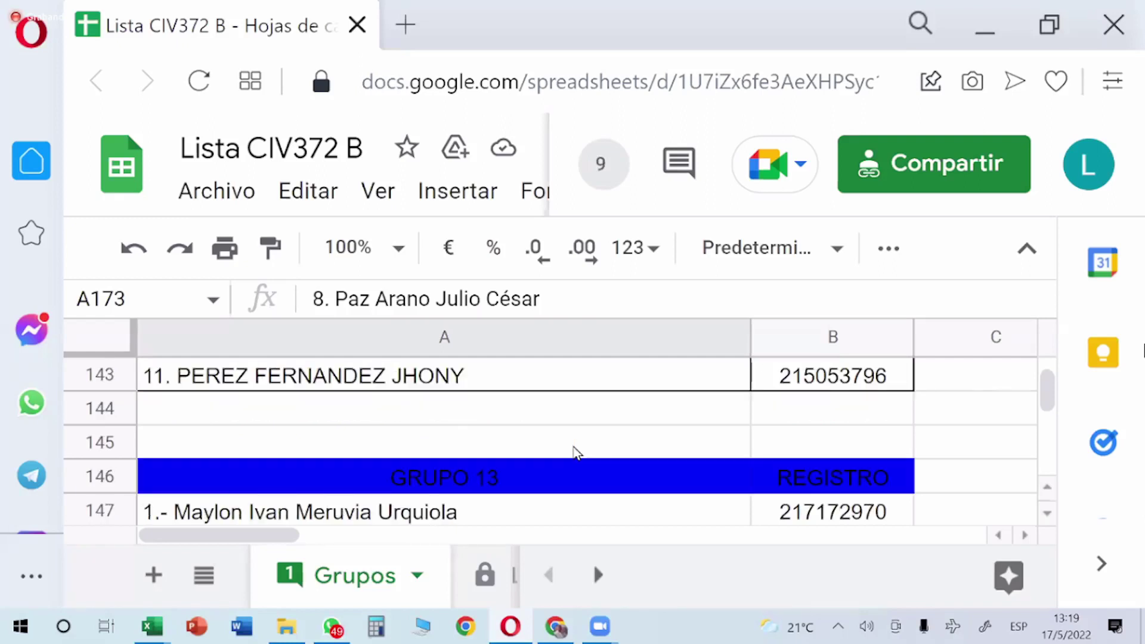
{"action": "scroll", "coordinate": [577, 453], "scroll_direction": "up", "scroll_amount": 2}
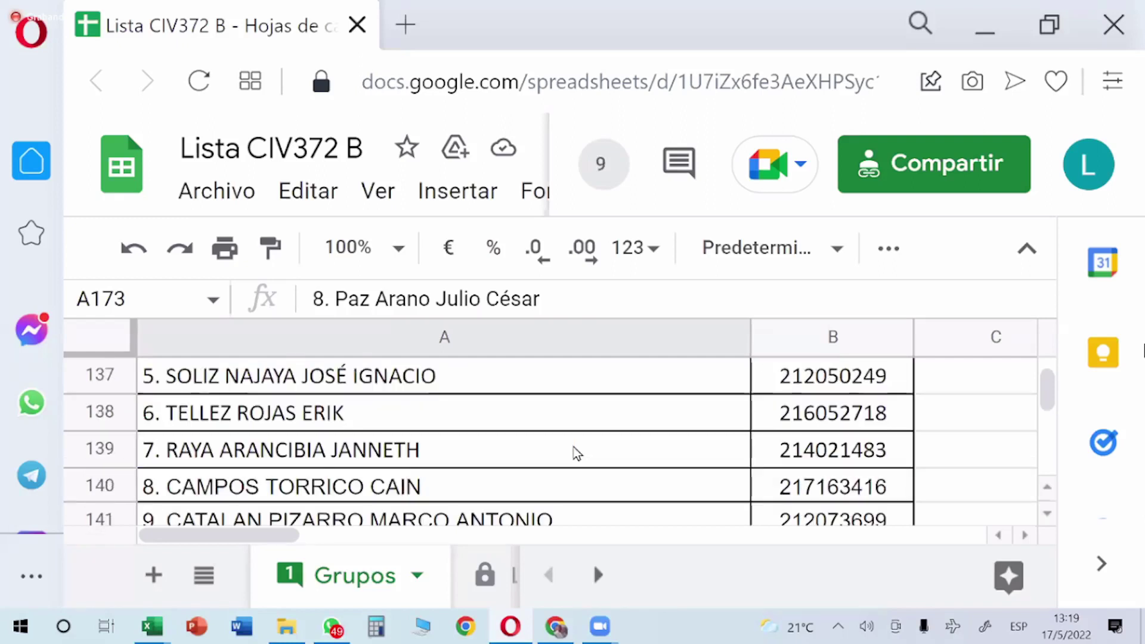
{"action": "scroll", "coordinate": [576, 453], "scroll_direction": "up", "scroll_amount": 2}
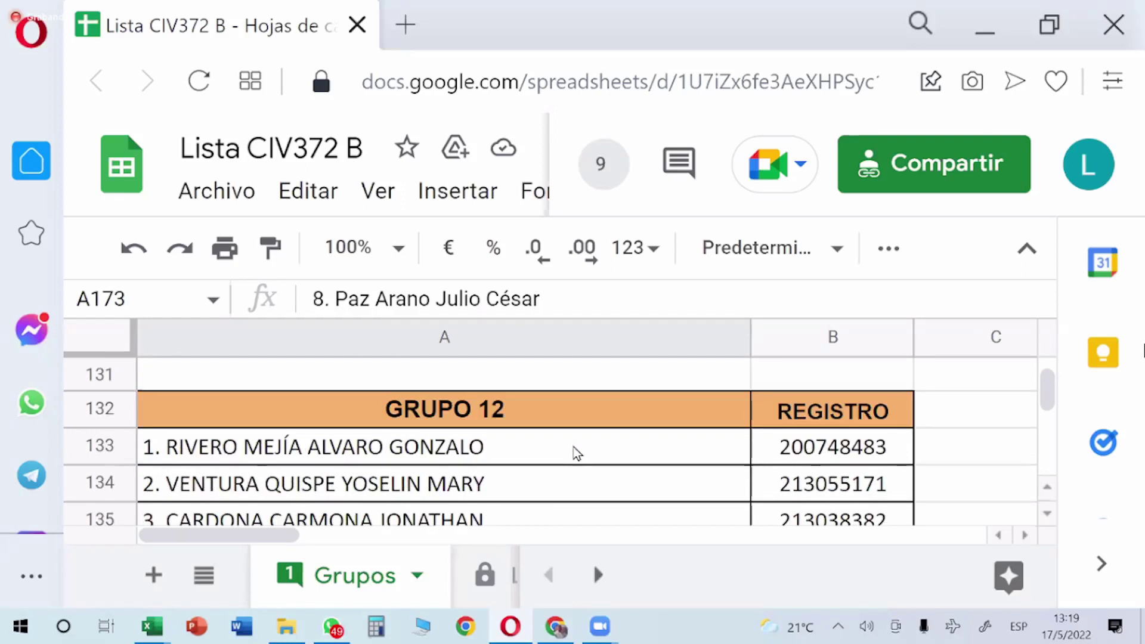
{"action": "scroll", "coordinate": [576, 453], "scroll_direction": "up", "scroll_amount": 2}
{"action": "scroll", "coordinate": [577, 453], "scroll_direction": "up", "scroll_amount": 4}
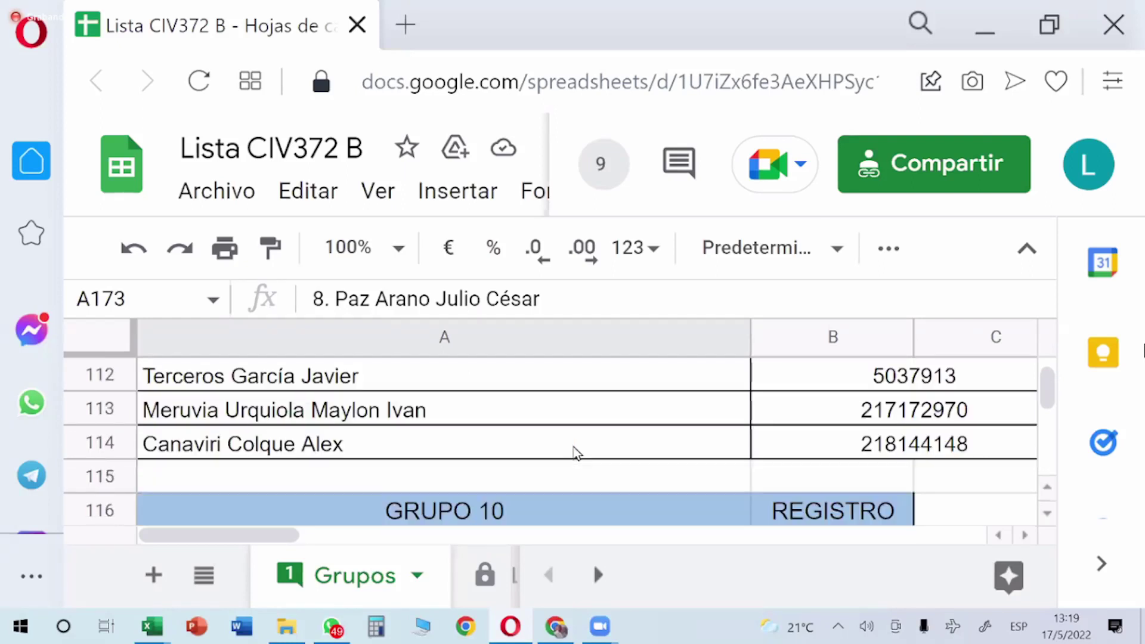
- Continue reviewing the member lists in reverse order from Grupo 9 to Grupo 5
{"action": "scroll", "coordinate": [576, 452], "scroll_direction": "up", "scroll_amount": 2}
{"action": "scroll", "coordinate": [576, 453], "scroll_direction": "up", "scroll_amount": 2}
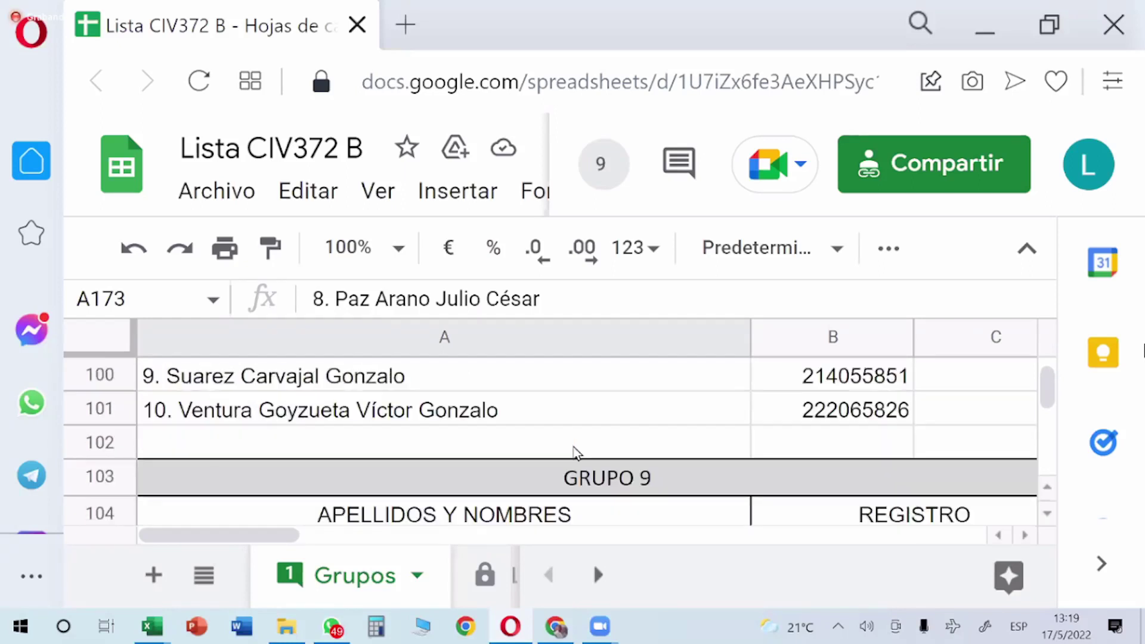
{"action": "scroll", "coordinate": [576, 453], "scroll_direction": "up", "scroll_amount": 2}
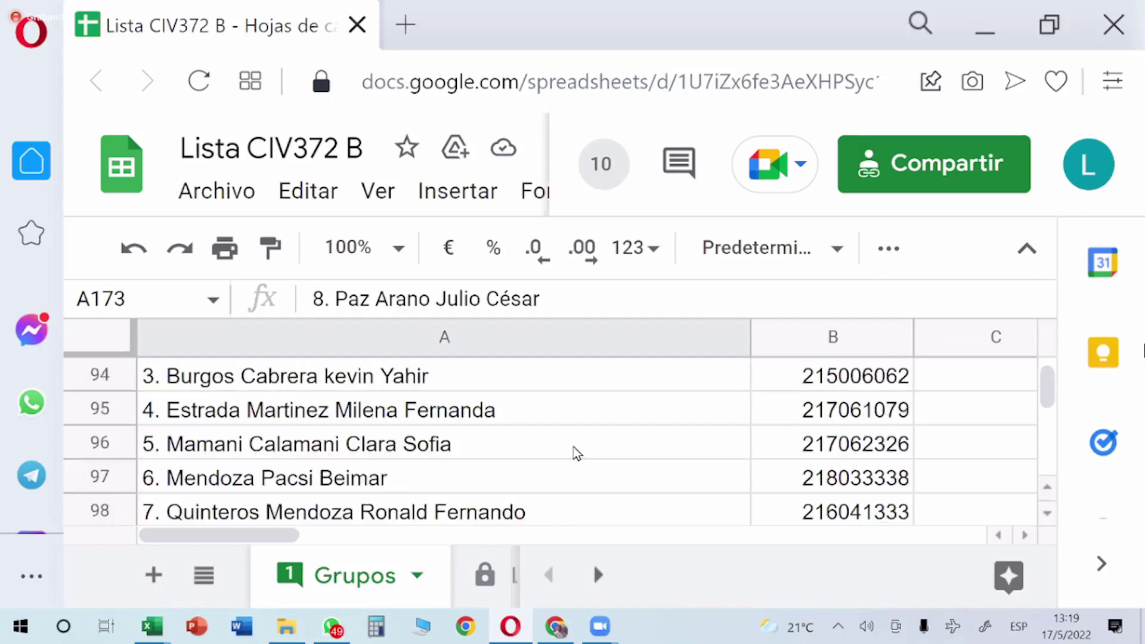
{"action": "scroll", "coordinate": [576, 452], "scroll_direction": "up", "scroll_amount": 2}
{"action": "scroll", "coordinate": [576, 452], "scroll_direction": "up", "scroll_amount": 2}
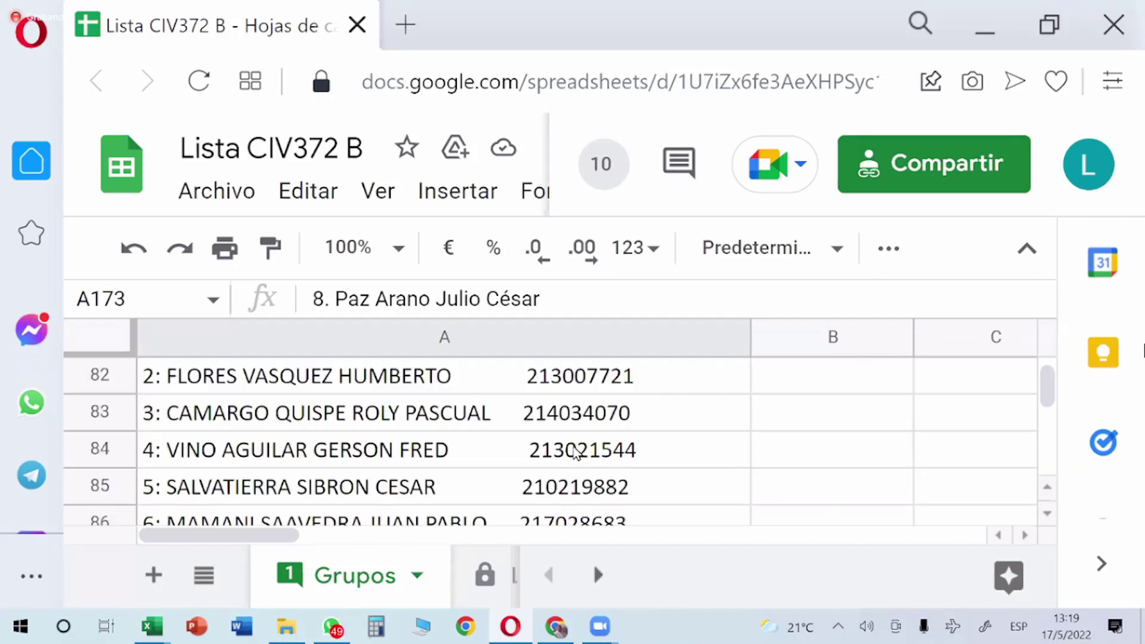
{"action": "scroll", "coordinate": [577, 452], "scroll_direction": "up", "scroll_amount": 4}
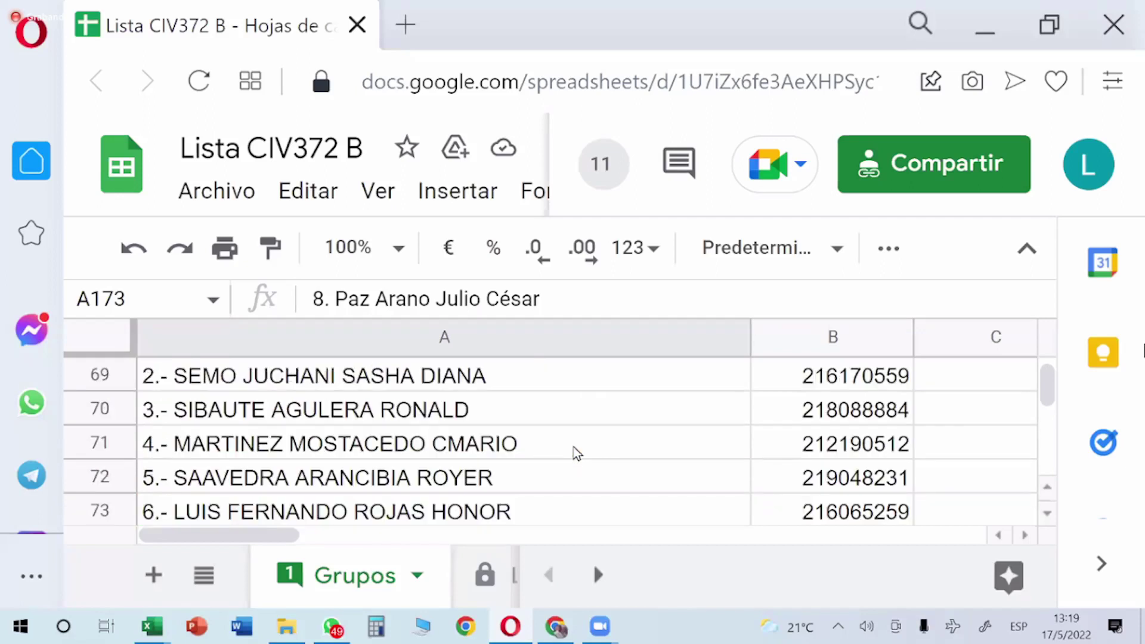
{"action": "scroll", "coordinate": [576, 453], "scroll_direction": "down", "scroll_amount": 2}
{"action": "scroll", "coordinate": [576, 452], "scroll_direction": "up", "scroll_amount": 2}
{"action": "scroll", "coordinate": [576, 453], "scroll_direction": "up", "scroll_amount": 2}
{"action": "scroll", "coordinate": [576, 452], "scroll_direction": "up", "scroll_amount": 2}
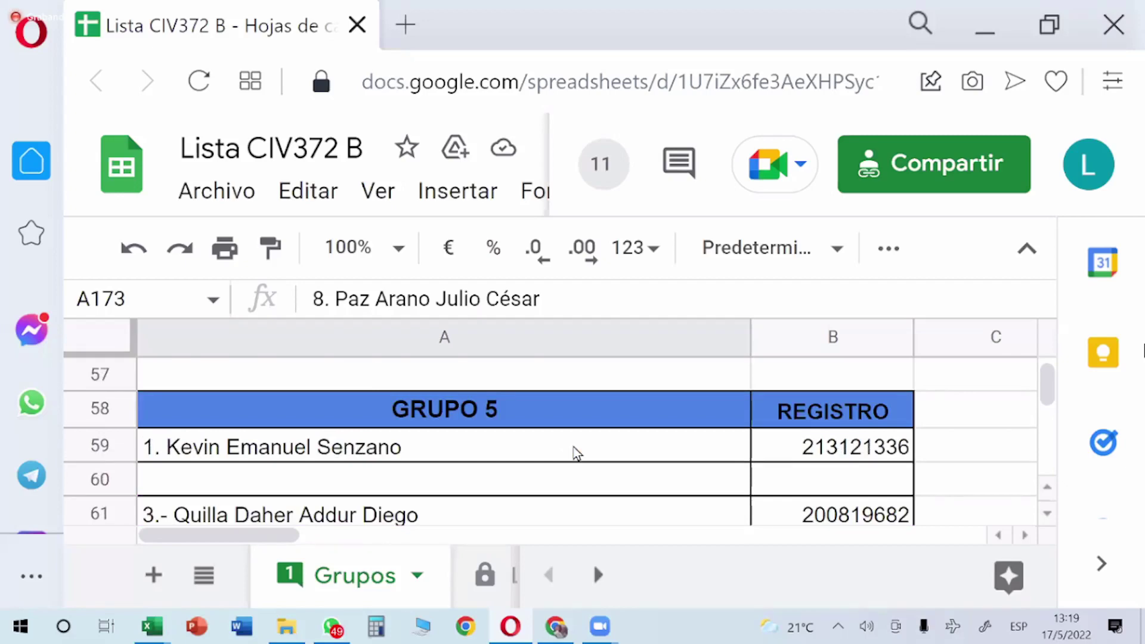
- Recheck the entries in rows 64 to 86 around the Grupo 6 heading, and examine the Grupo 4 list
{"action": "scroll", "coordinate": [576, 453], "scroll_direction": "down", "scroll_amount": 9}
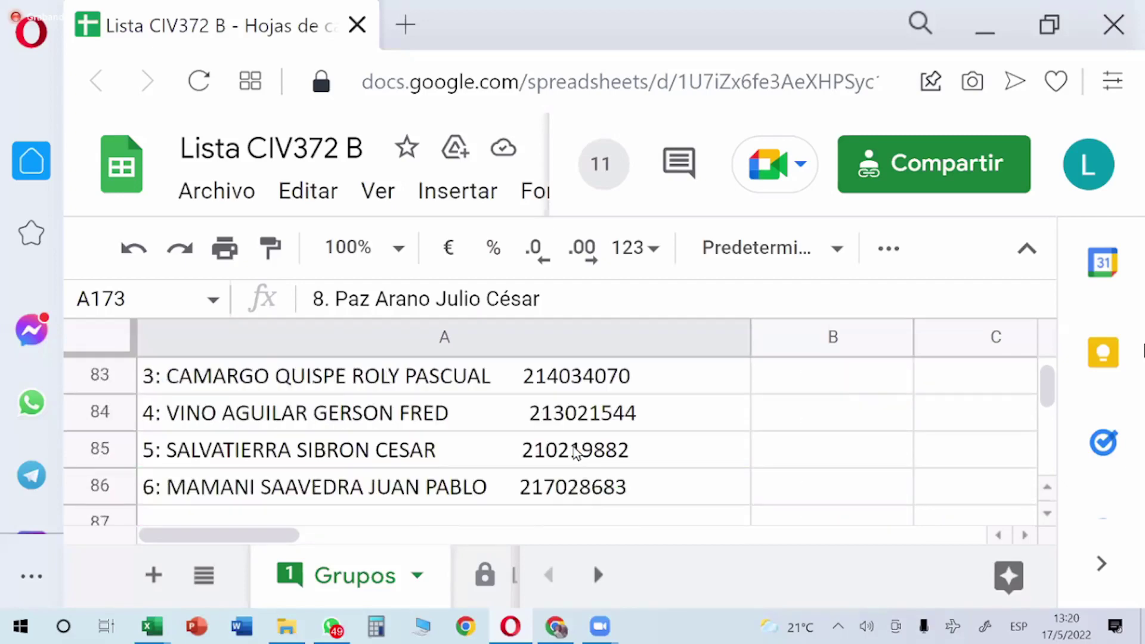
{"action": "scroll", "coordinate": [576, 452], "scroll_direction": "up", "scroll_amount": 4}
{"action": "scroll", "coordinate": [451, 468], "scroll_direction": "up", "scroll_amount": 2}
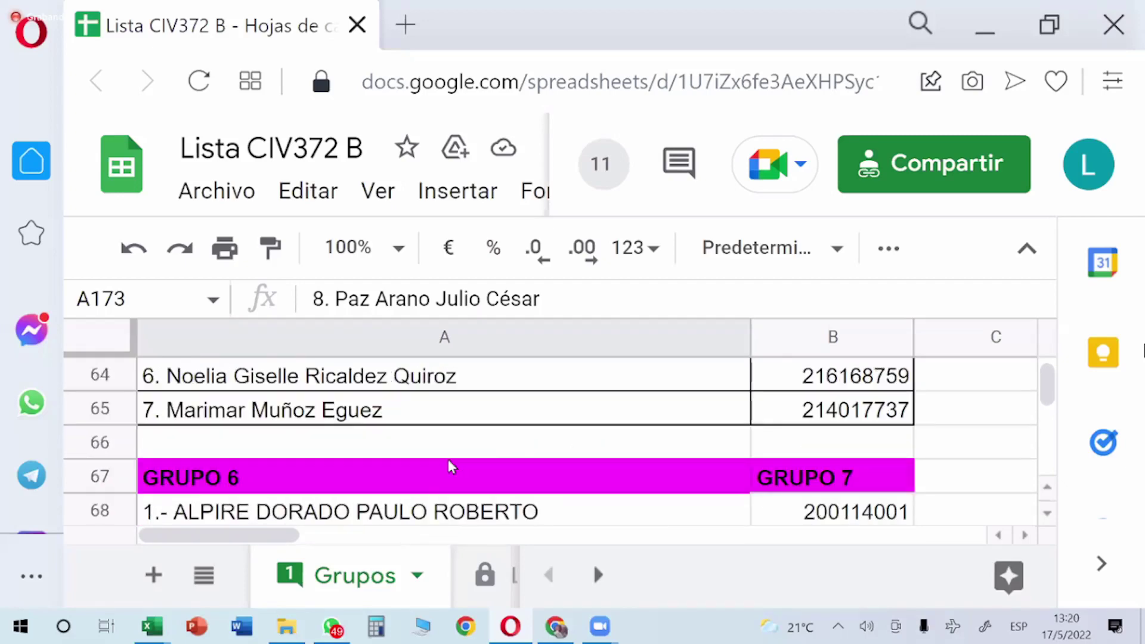
{"action": "scroll", "coordinate": [451, 467], "scroll_direction": "up", "scroll_amount": 4}
{"action": "scroll", "coordinate": [450, 467], "scroll_direction": "up", "scroll_amount": 2}
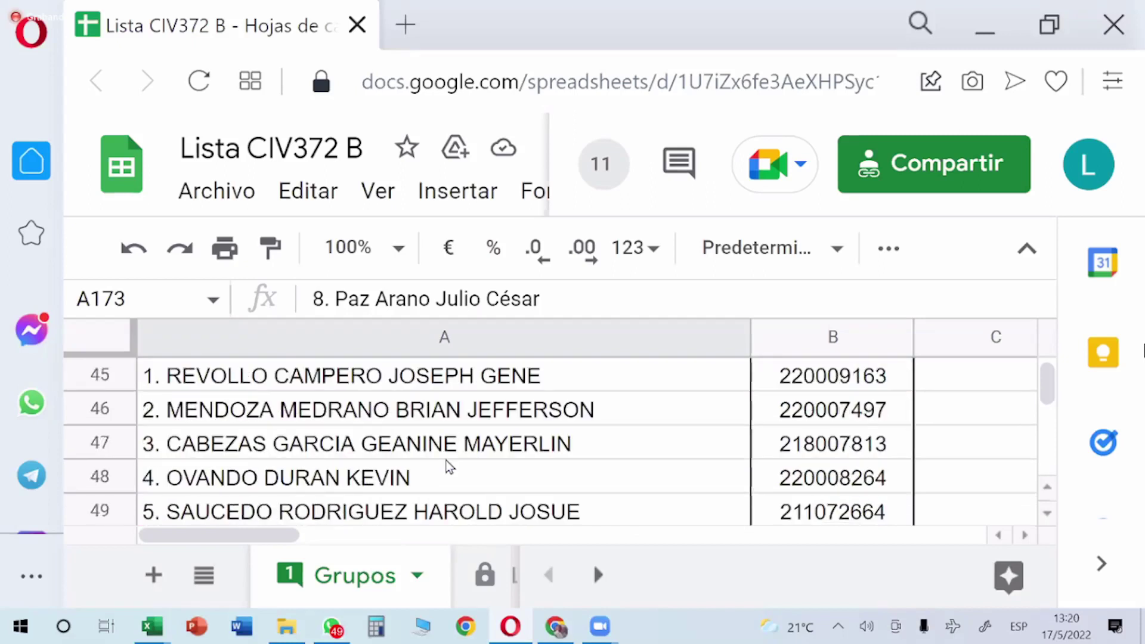
{"action": "scroll", "coordinate": [449, 467], "scroll_direction": "down", "scroll_amount": 2}
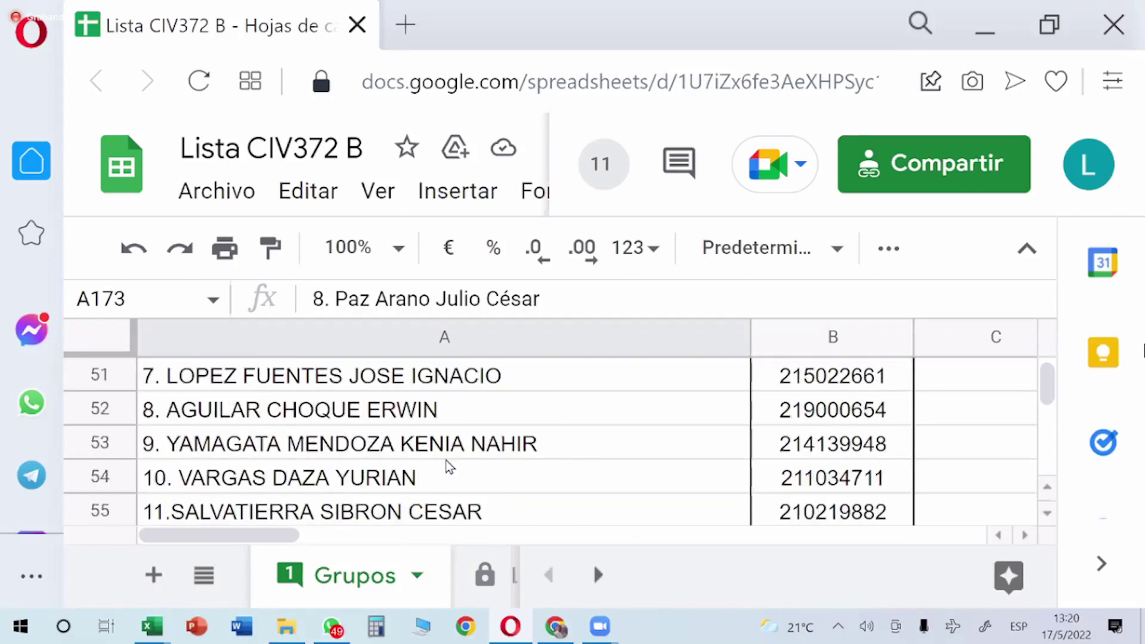
{"action": "scroll", "coordinate": [448, 465], "scroll_direction": "down", "scroll_amount": 2}
{"action": "scroll", "coordinate": [448, 465], "scroll_direction": "up", "scroll_amount": 4}
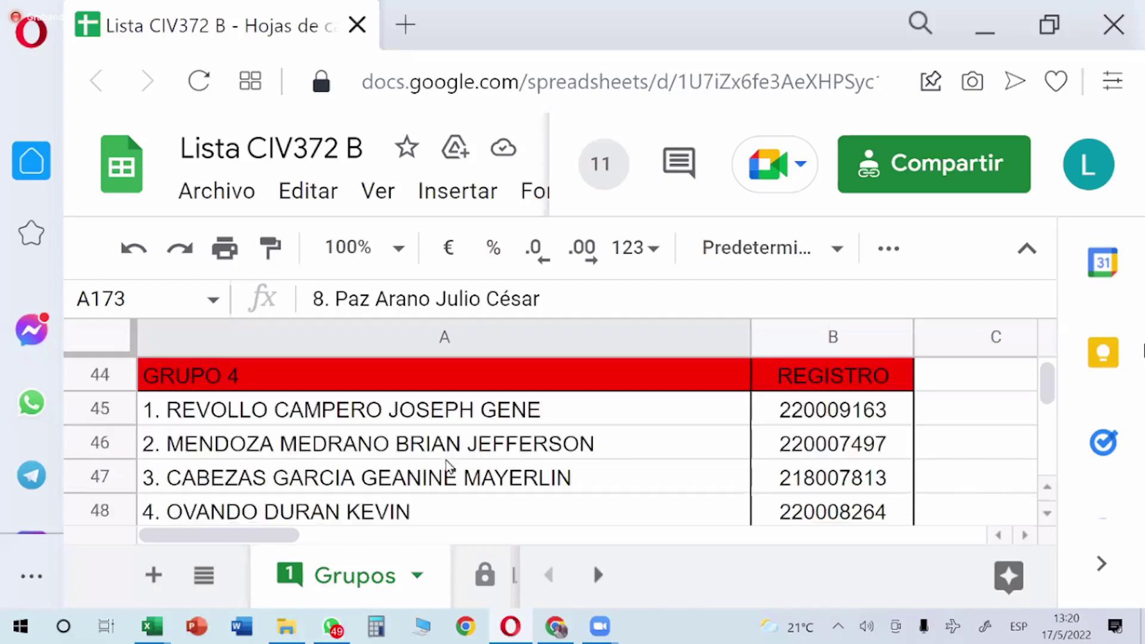
- Examine the member lists and registration entries of Grupo 3, Grupo 2 and Grupo 1
{"action": "scroll", "coordinate": [449, 465], "scroll_direction": "up", "scroll_amount": 2}
{"action": "scroll", "coordinate": [449, 465], "scroll_direction": "up", "scroll_amount": 6}
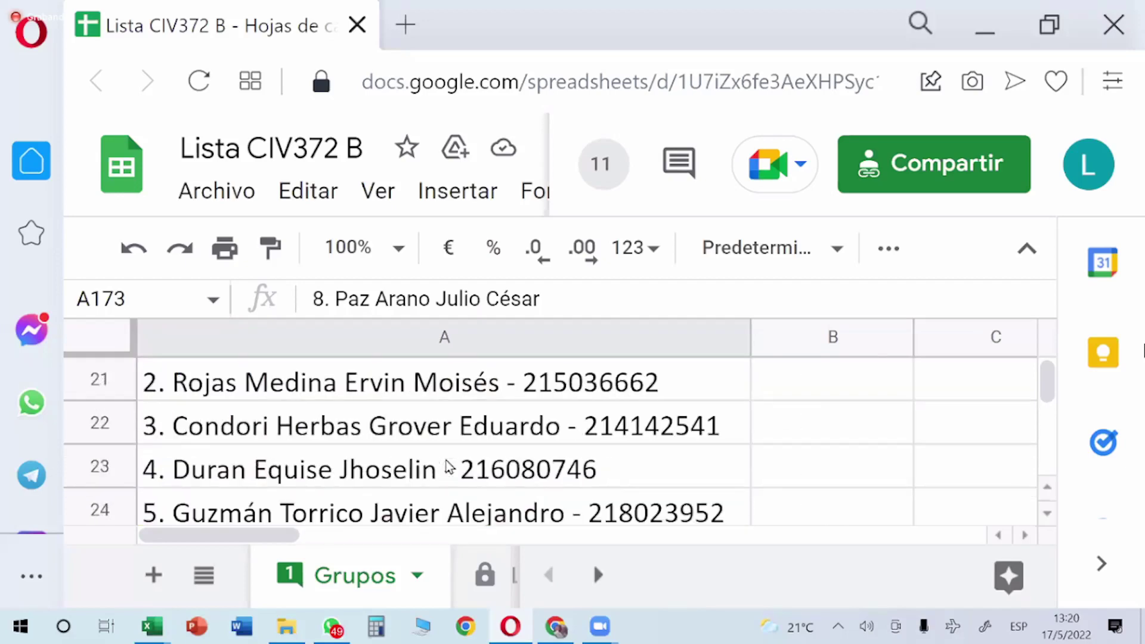
{"action": "scroll", "coordinate": [449, 465], "scroll_direction": "down", "scroll_amount": 3}
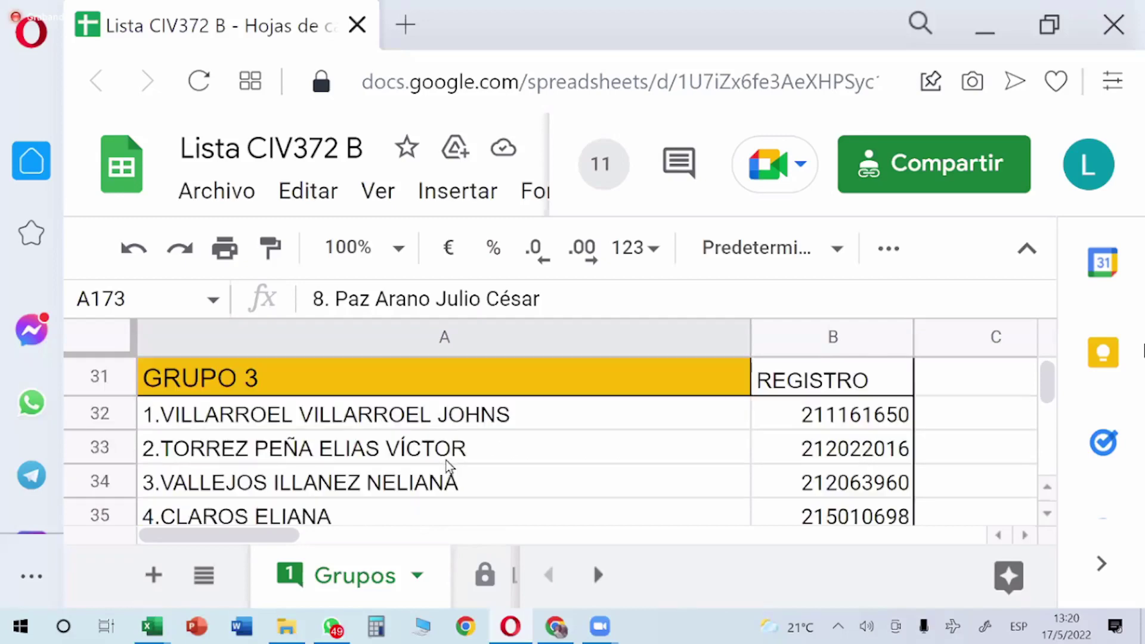
{"action": "scroll", "coordinate": [448, 459], "scroll_direction": "up", "scroll_amount": 3}
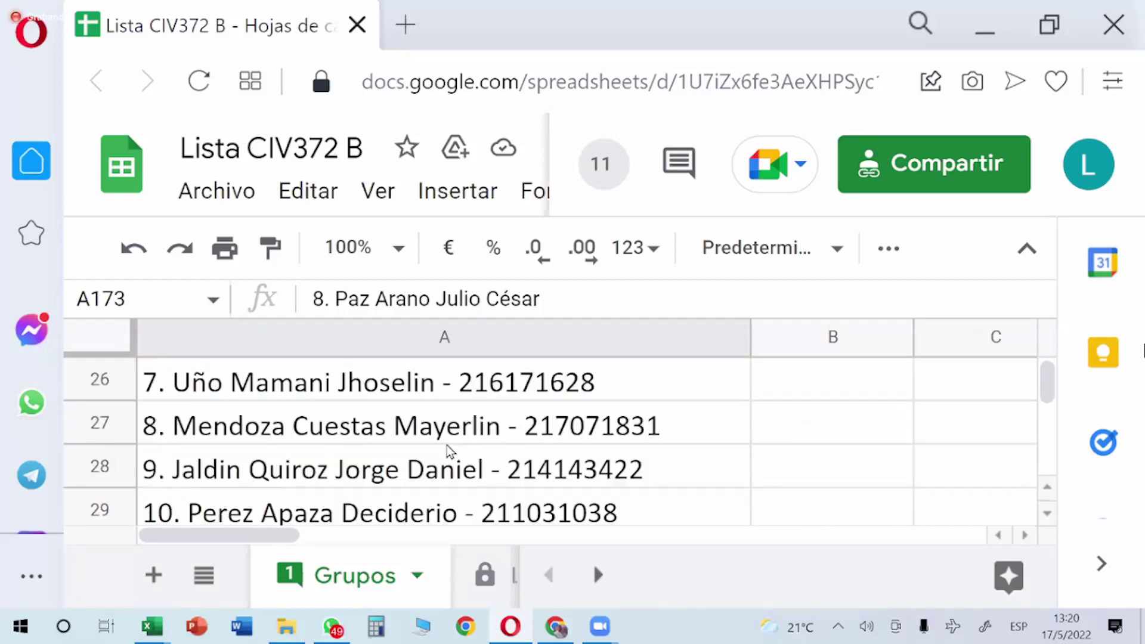
{"action": "scroll", "coordinate": [449, 451], "scroll_direction": "up", "scroll_amount": 4}
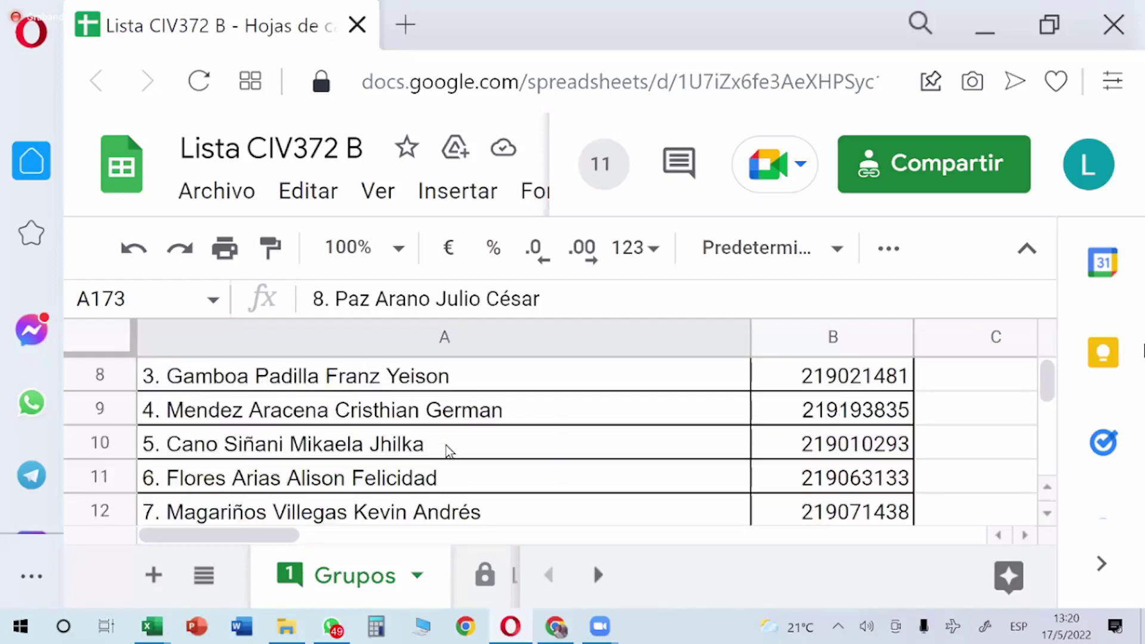
{"action": "scroll", "coordinate": [449, 452], "scroll_direction": "down", "scroll_amount": 2}
{"action": "scroll", "coordinate": [449, 452], "scroll_direction": "up", "scroll_amount": 2}
{"action": "scroll", "coordinate": [448, 452], "scroll_direction": "up", "scroll_amount": 2}
- Return to the lists near the sheet's end and compare the entries of Grupo 14, Grupo 15 and Grupo 13
{"action": "scroll", "coordinate": [449, 452], "scroll_direction": "down", "scroll_amount": 20}
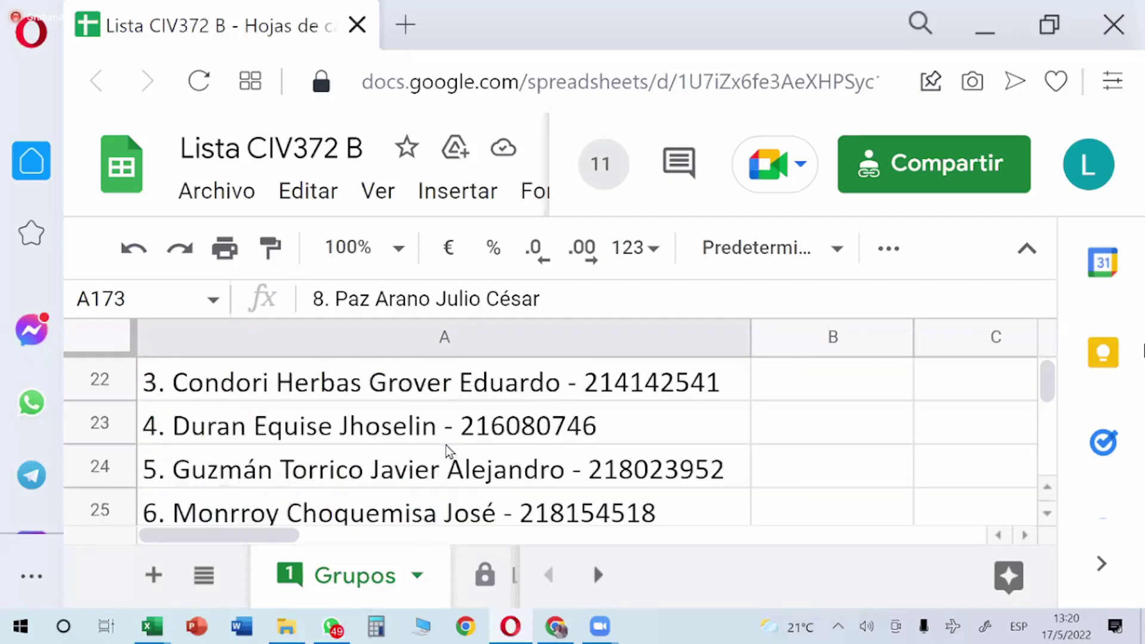
{"action": "scroll", "coordinate": [448, 451], "scroll_direction": "down", "scroll_amount": 20}
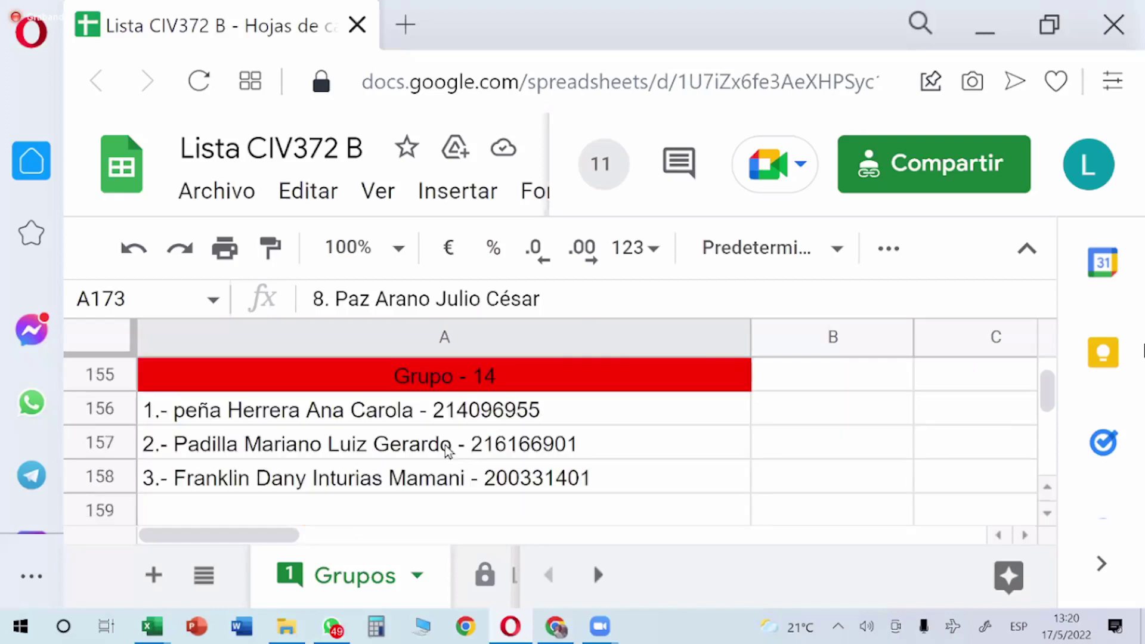
{"action": "scroll", "coordinate": [449, 451], "scroll_direction": "down", "scroll_amount": 2}
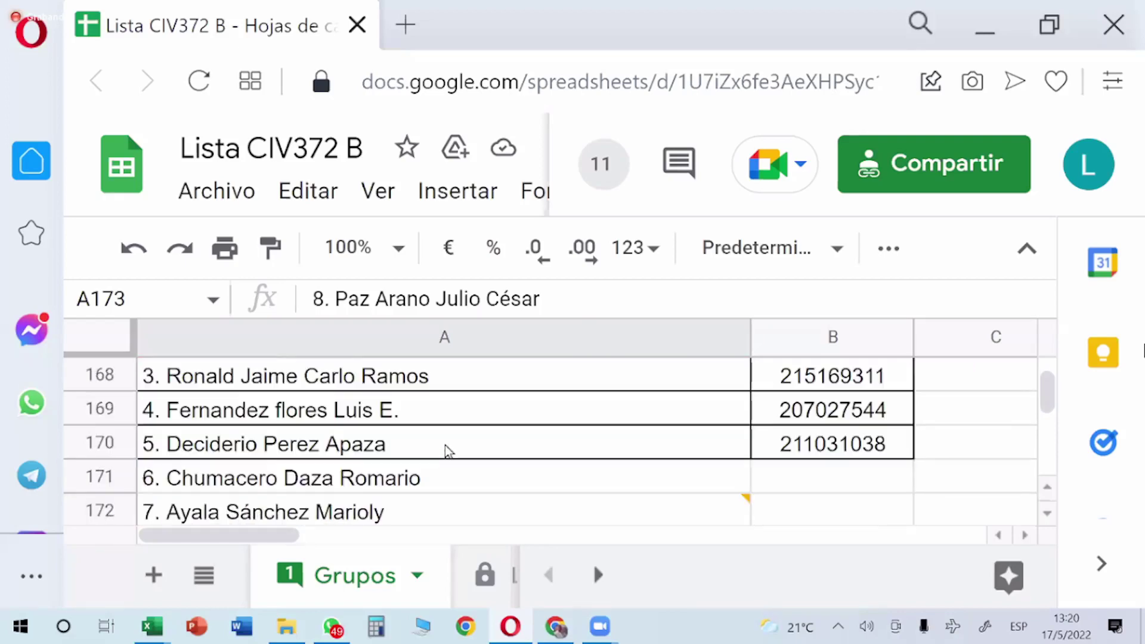
{"action": "scroll", "coordinate": [449, 452], "scroll_direction": "up", "scroll_amount": 6}
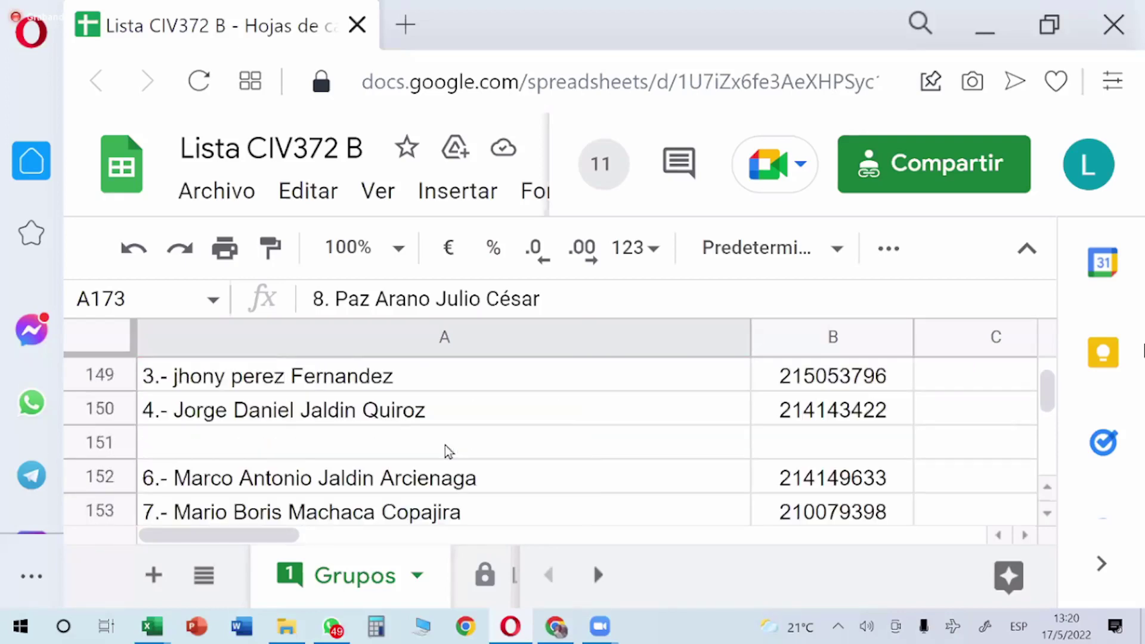
- Compare the member lists of Grupo 13 and Grupo 14, including the blank rows up to the Grupo 15 heading
{"action": "scroll", "coordinate": [449, 452], "scroll_direction": "down", "scroll_amount": 2}
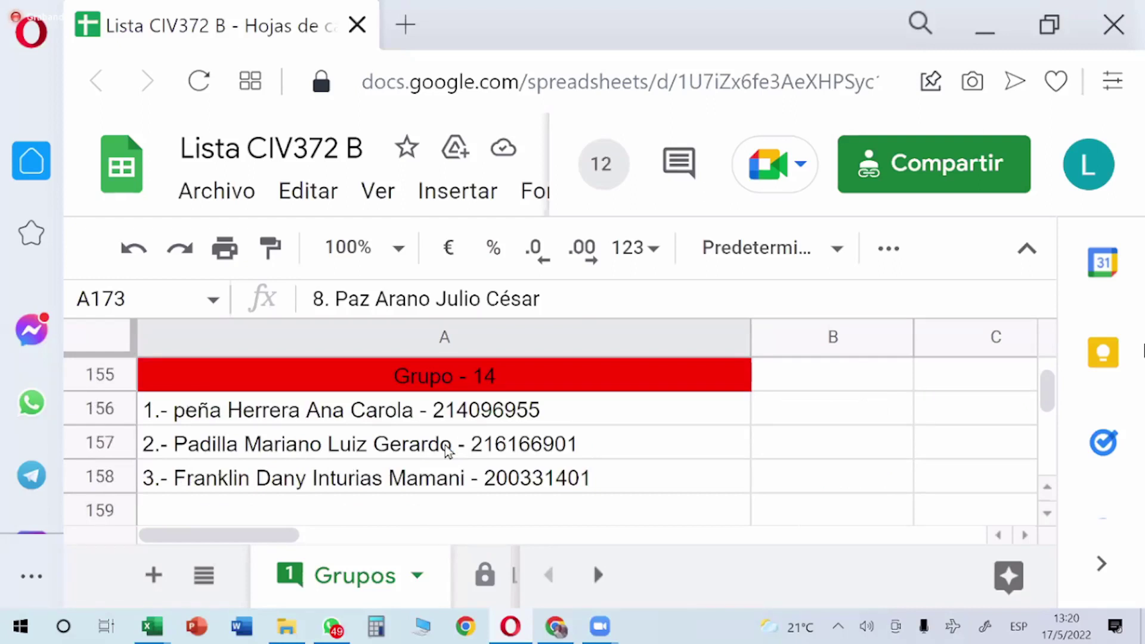
{"action": "scroll", "coordinate": [449, 451], "scroll_direction": "up", "scroll_amount": 2}
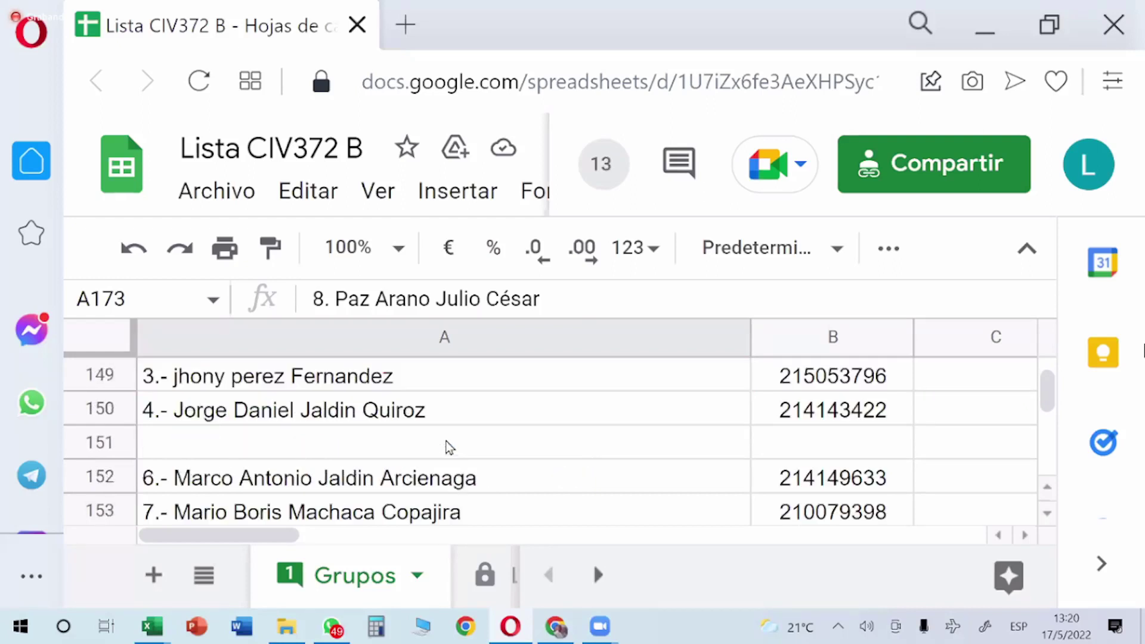
{"action": "scroll", "coordinate": [451, 446], "scroll_direction": "up", "scroll_amount": 2}
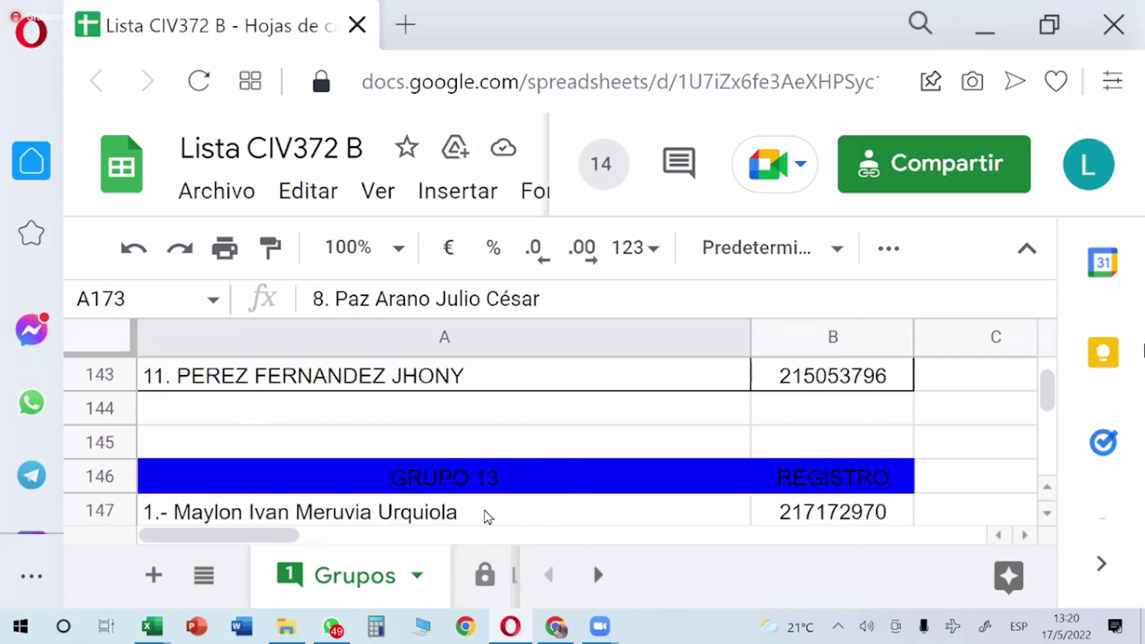
{"action": "scroll", "coordinate": [386, 524], "scroll_direction": "down", "scroll_amount": 2}
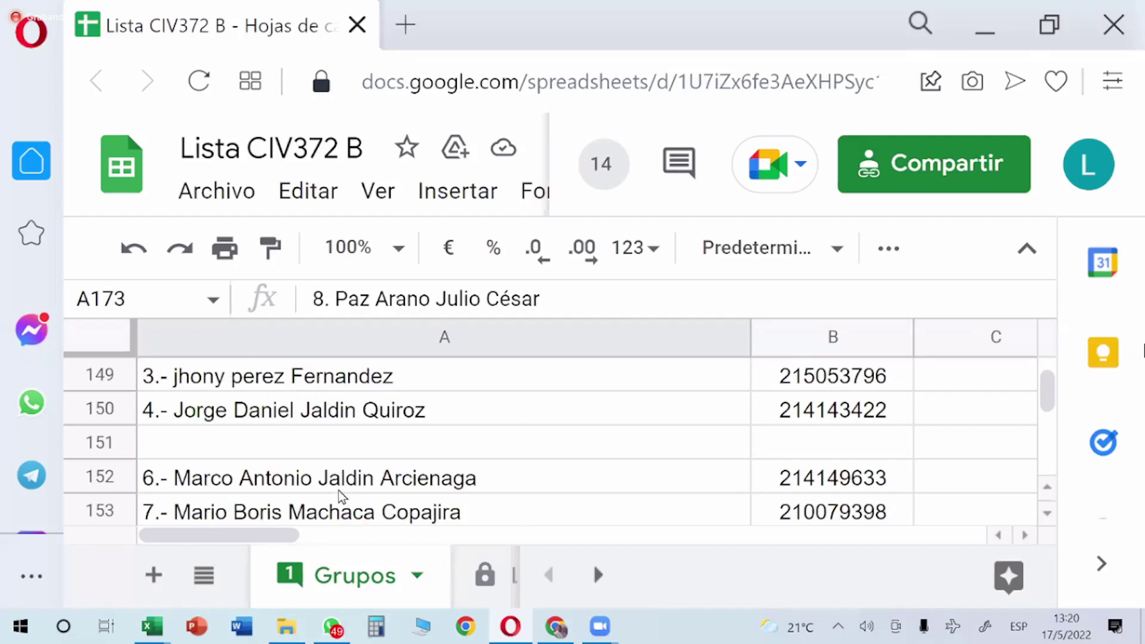
{"action": "scroll", "coordinate": [336, 473], "scroll_direction": "down", "scroll_amount": 2}
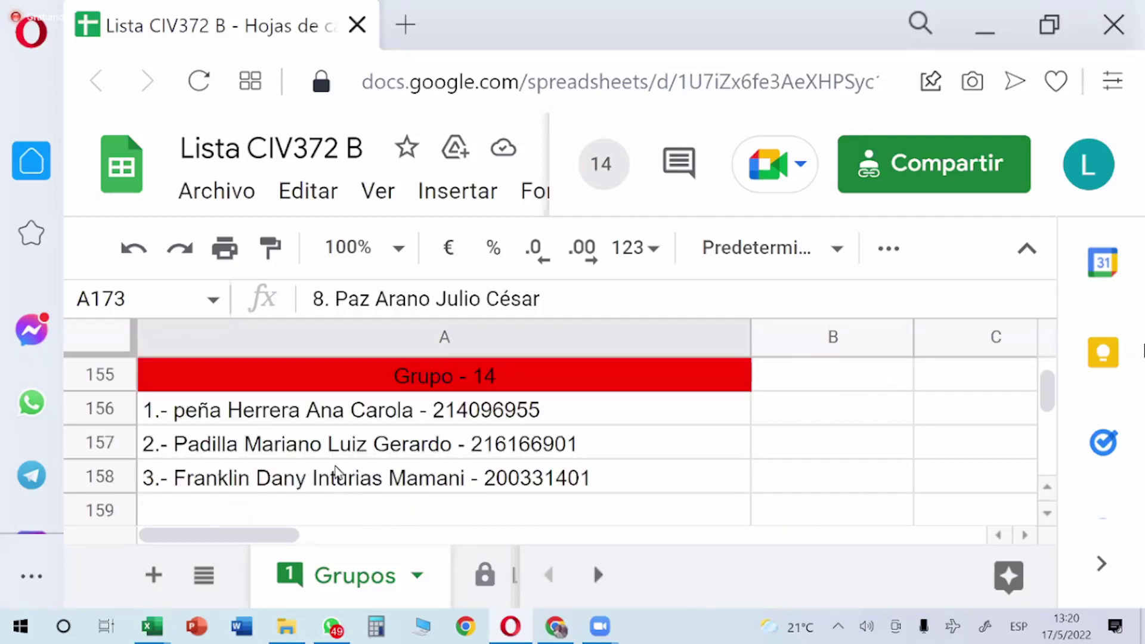
{"action": "scroll", "coordinate": [337, 473], "scroll_direction": "down", "scroll_amount": 2}
{"action": "scroll", "coordinate": [338, 473], "scroll_direction": "up", "scroll_amount": 2}
{"action": "scroll", "coordinate": [337, 473], "scroll_direction": "down", "scroll_amount": 2}
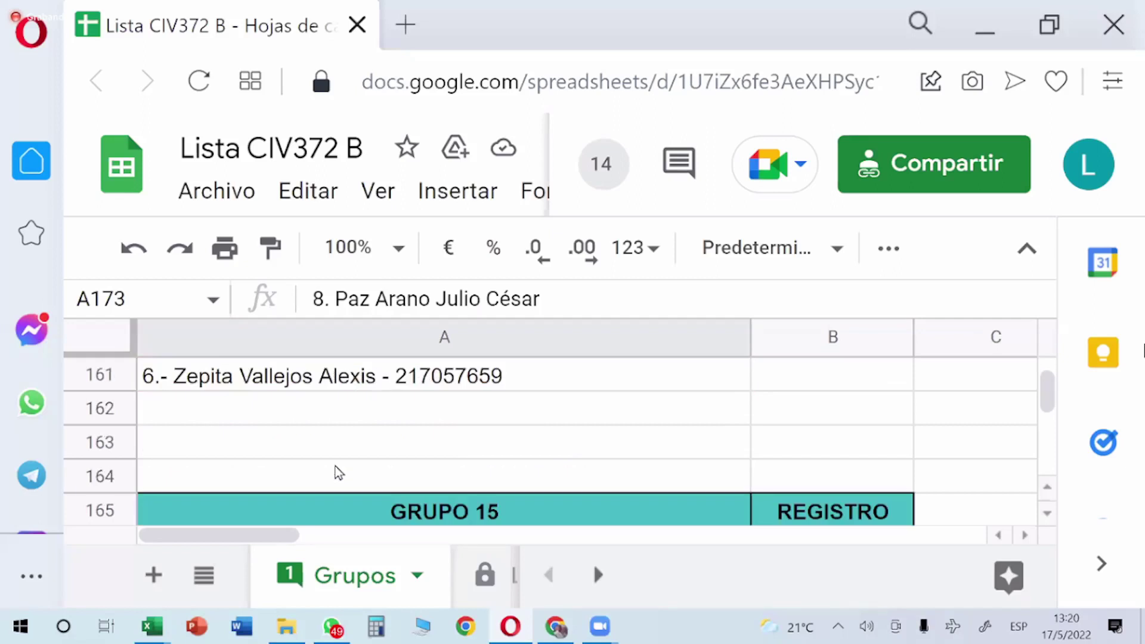
{"action": "scroll", "coordinate": [337, 473], "scroll_direction": "down", "scroll_amount": 4}
{"action": "scroll", "coordinate": [338, 473], "scroll_direction": "up", "scroll_amount": 4}
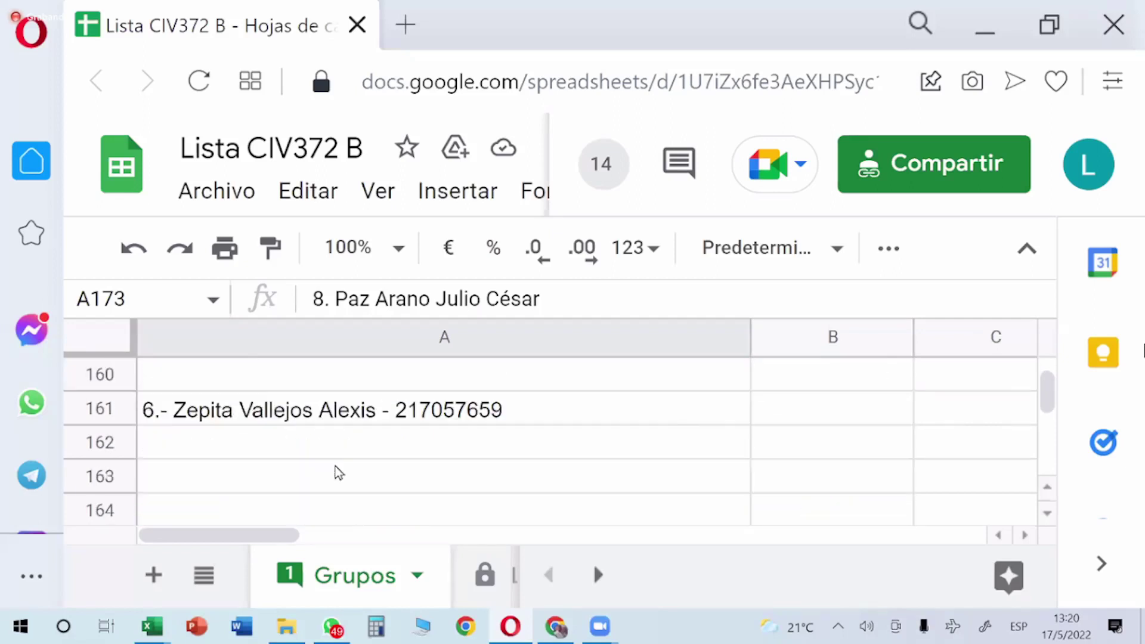
- Examine the lists in rows 99 to 143 around Grupo 9, and check for entries beyond row 200
{"action": "scroll", "coordinate": [339, 473], "scroll_direction": "up", "scroll_amount": 6}
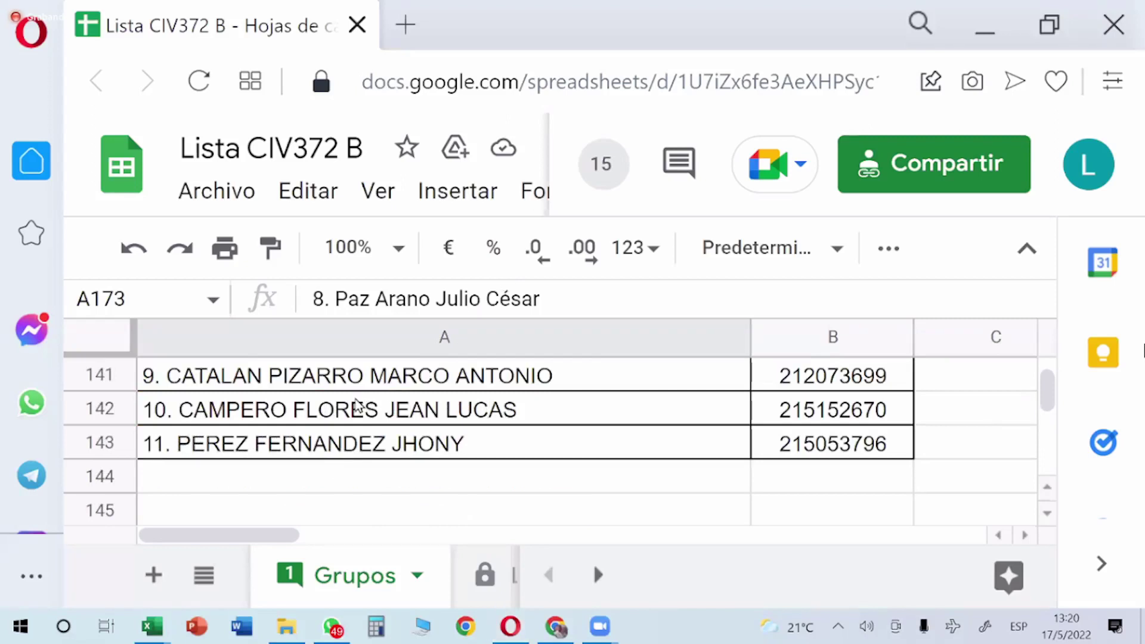
{"action": "scroll", "coordinate": [357, 406], "scroll_direction": "up", "scroll_amount": 2}
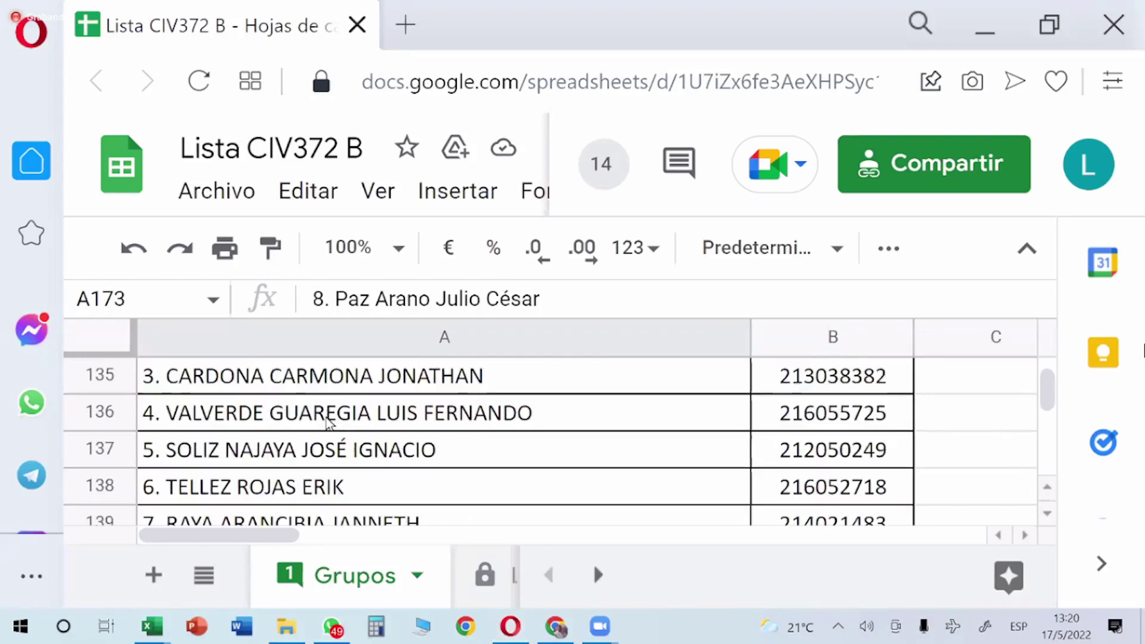
{"action": "scroll", "coordinate": [329, 423], "scroll_direction": "up", "scroll_amount": 2}
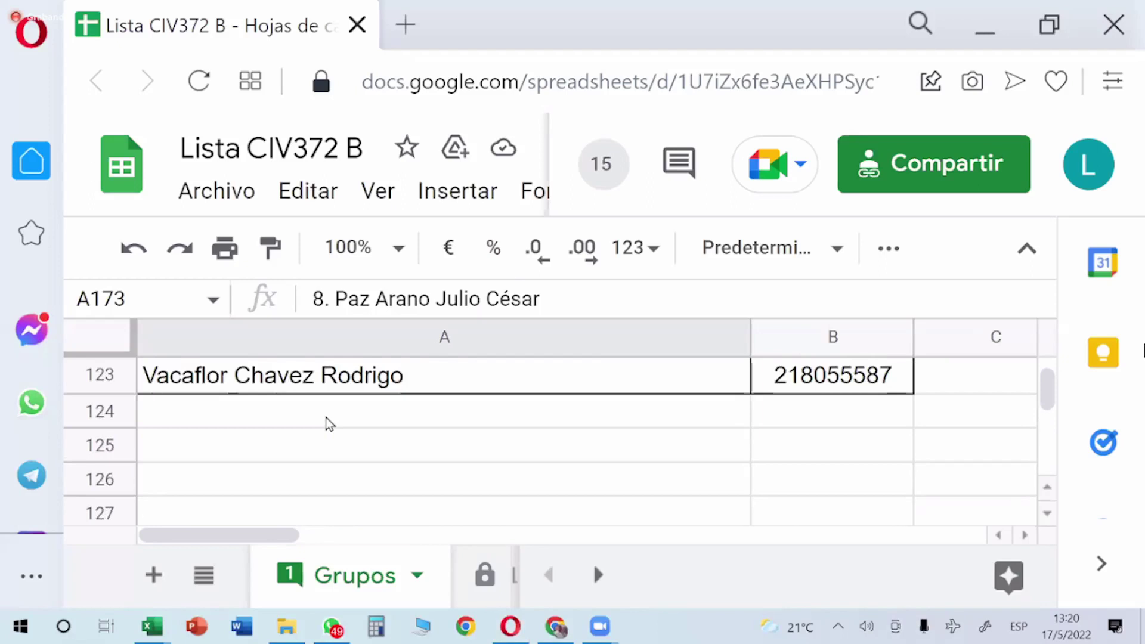
{"action": "scroll", "coordinate": [330, 425], "scroll_direction": "up", "scroll_amount": 3}
{"action": "scroll", "coordinate": [330, 424], "scroll_direction": "up", "scroll_amount": 3}
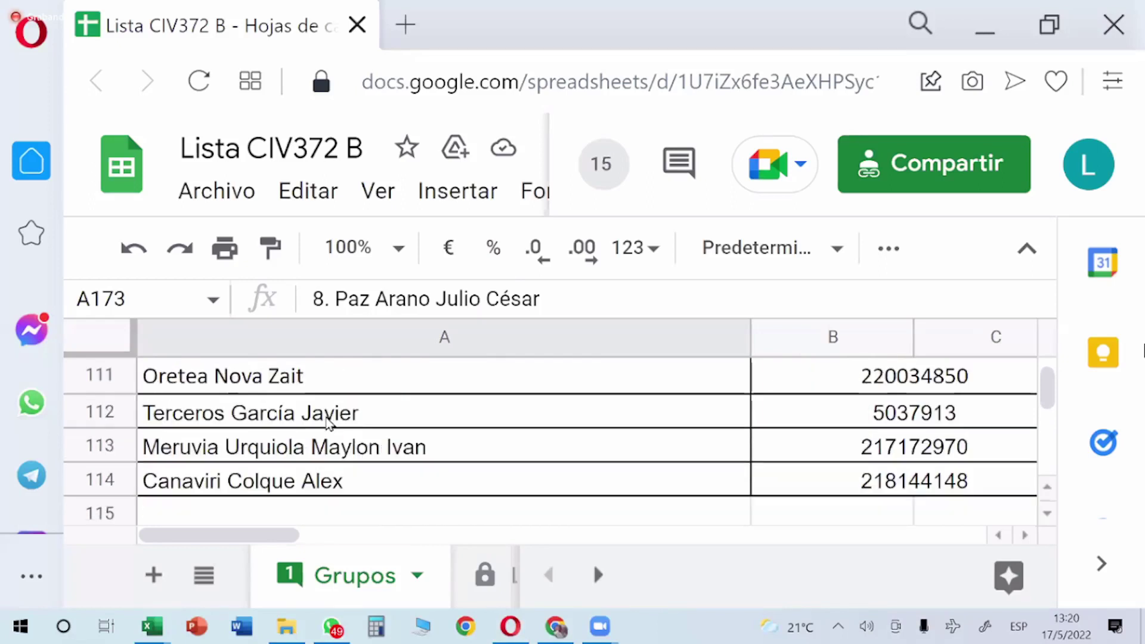
{"action": "scroll", "coordinate": [330, 424], "scroll_direction": "up", "scroll_amount": 9}
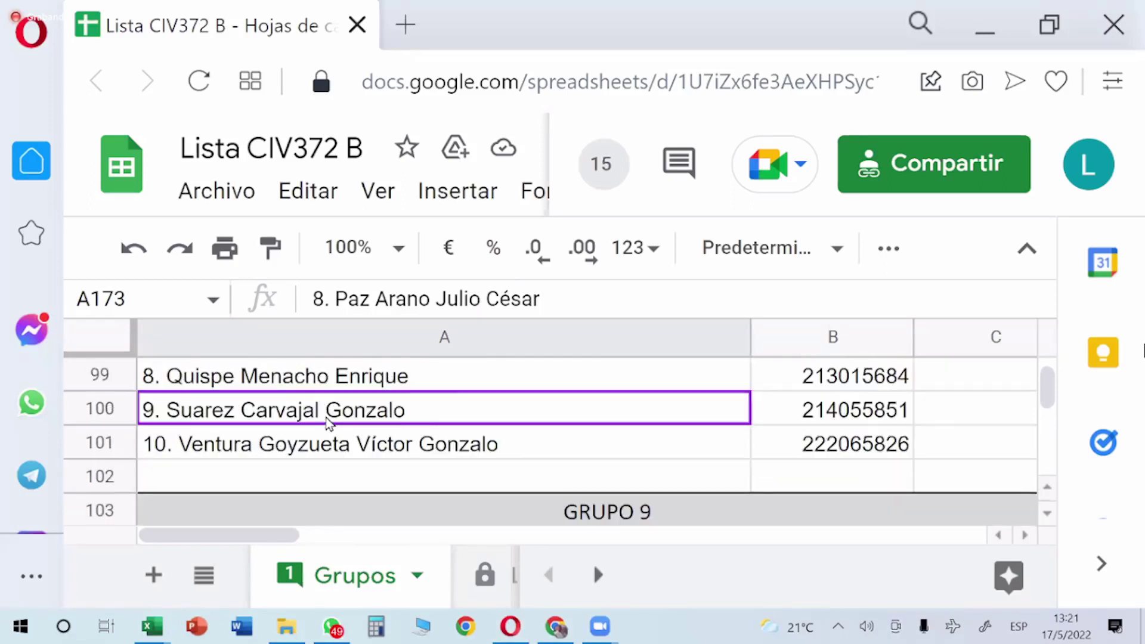
{"action": "scroll", "coordinate": [330, 425], "scroll_direction": "up", "scroll_amount": 3}
{"action": "scroll", "coordinate": [330, 425], "scroll_direction": "down", "scroll_amount": 20}
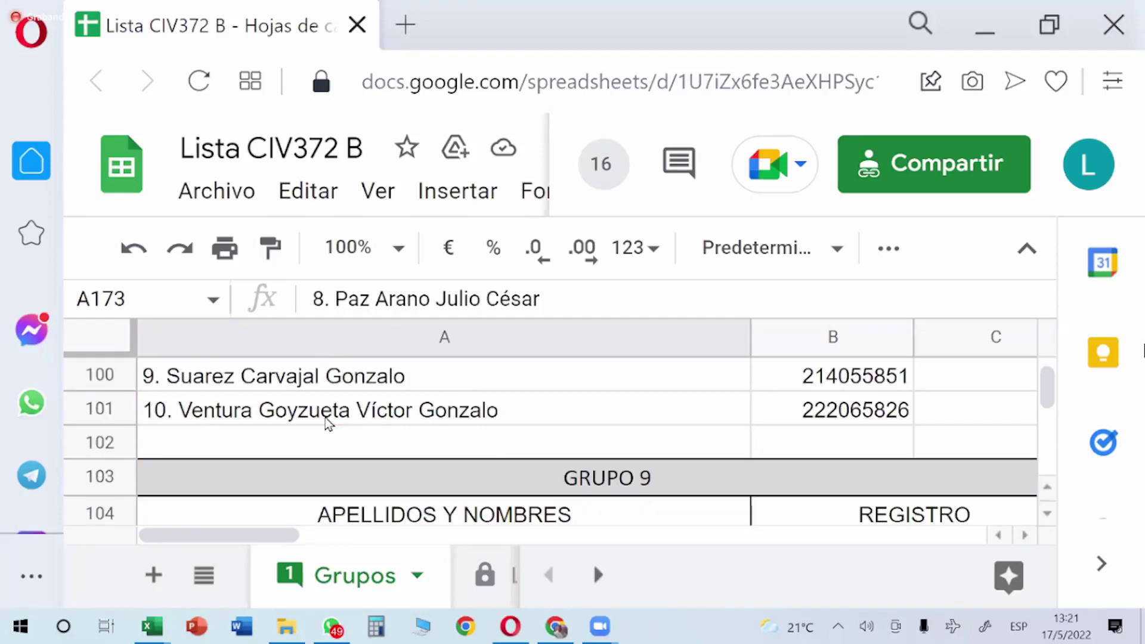
{"action": "scroll", "coordinate": [327, 424], "scroll_direction": "down", "scroll_amount": 20}
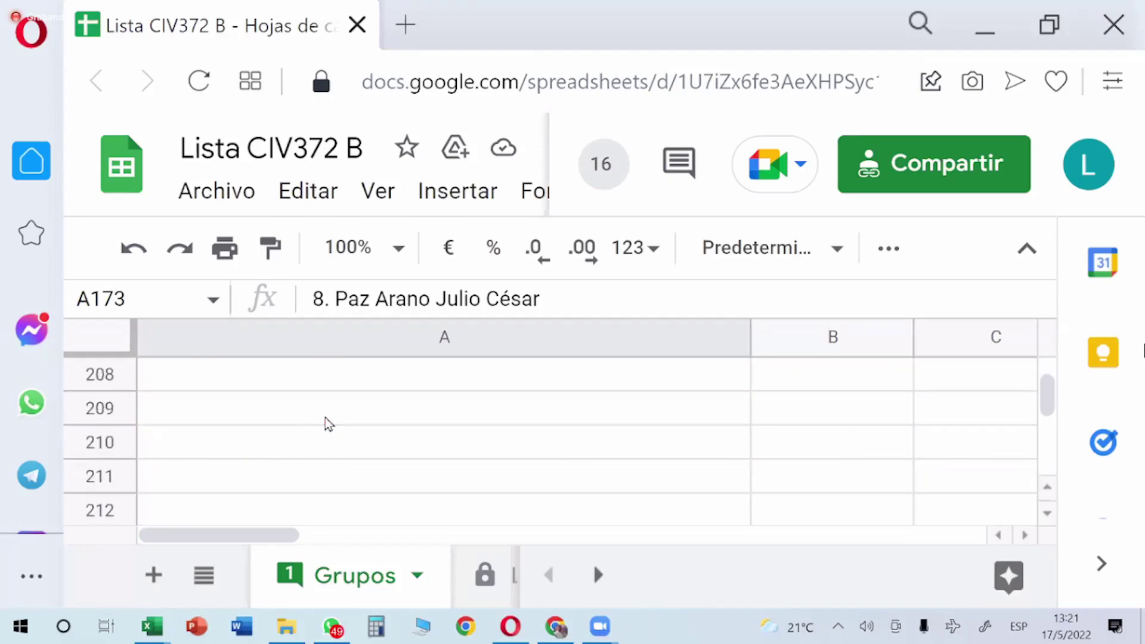
{"action": "scroll", "coordinate": [327, 424], "scroll_direction": "up", "scroll_amount": 20}
{"action": "scroll", "coordinate": [326, 424], "scroll_direction": "up", "scroll_amount": 10}
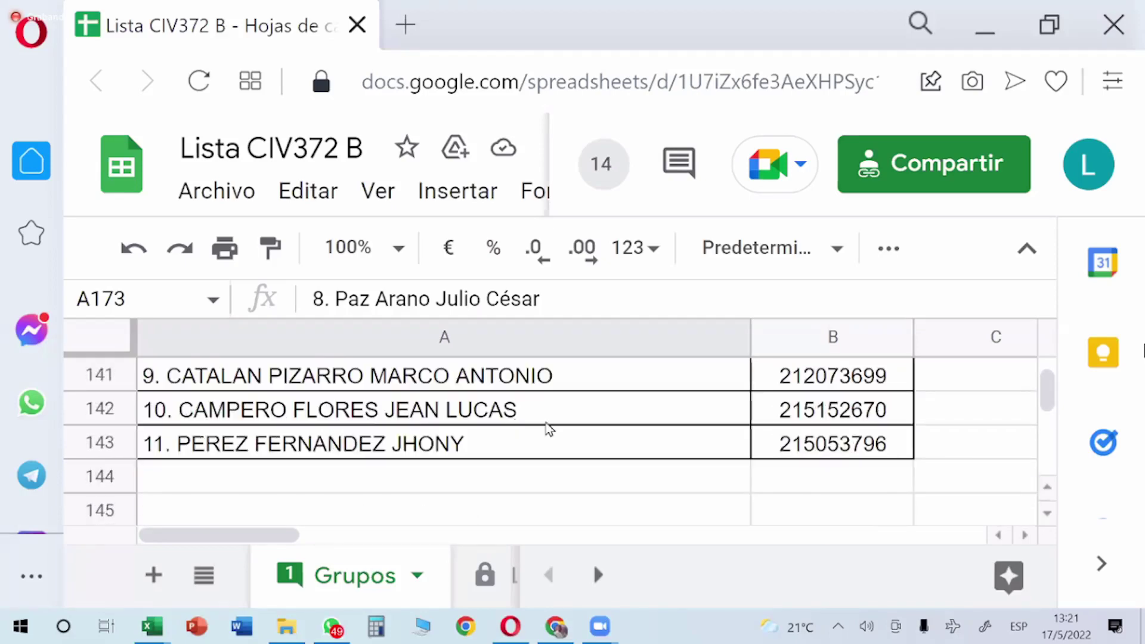
{"action": "left_click", "coordinate": [644, 424]}
{"action": "right_click", "coordinate": [644, 424]}
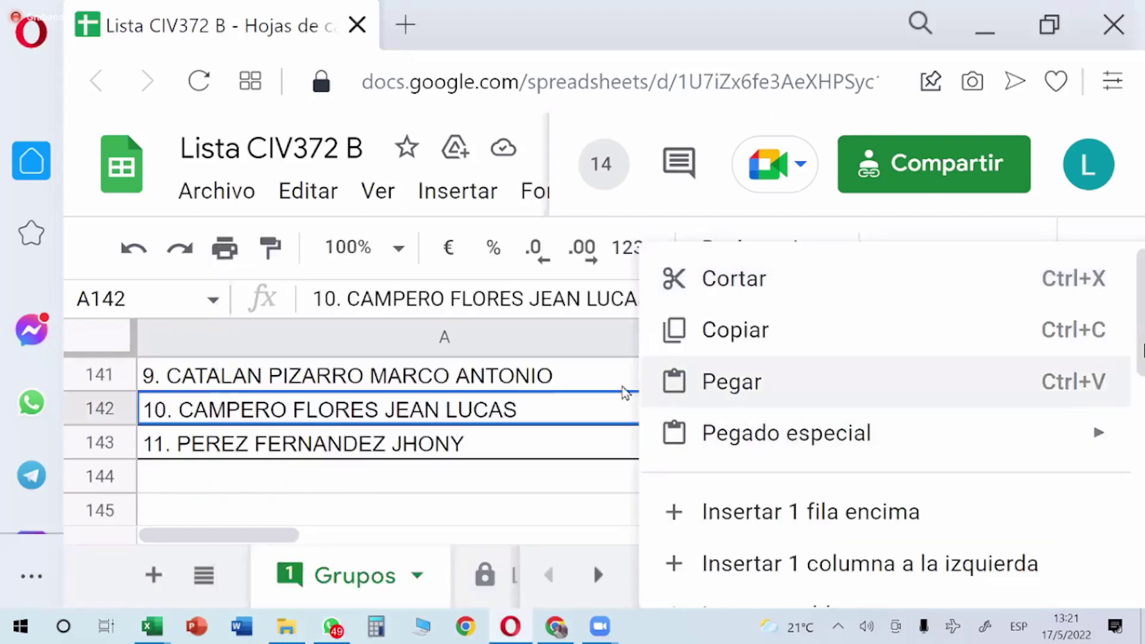
{"action": "scroll", "coordinate": [531, 433], "scroll_direction": "down", "scroll_amount": 5}
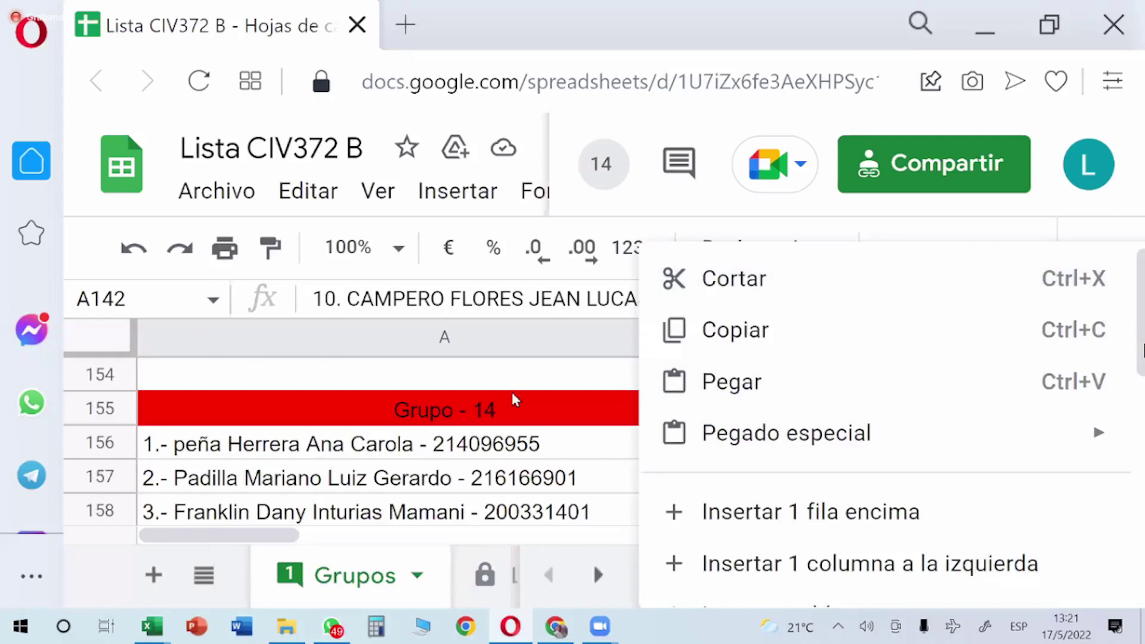
{"action": "key", "text": "Escape"}
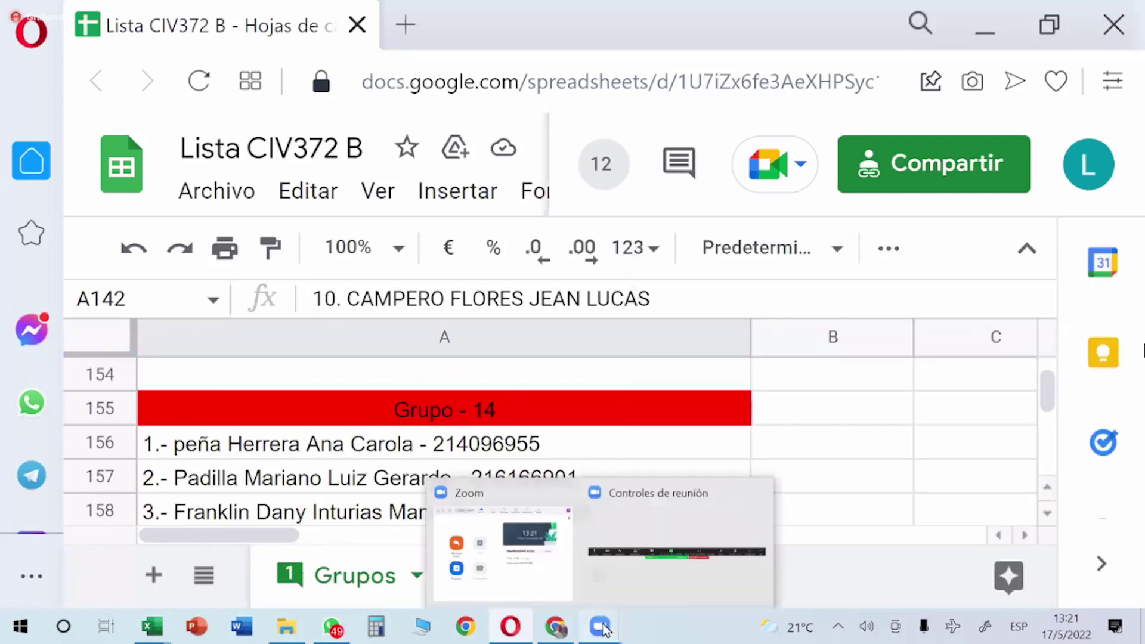
- Switch to the Zoom meeting controls window
{"action": "mouse_move", "coordinate": [602, 624]}
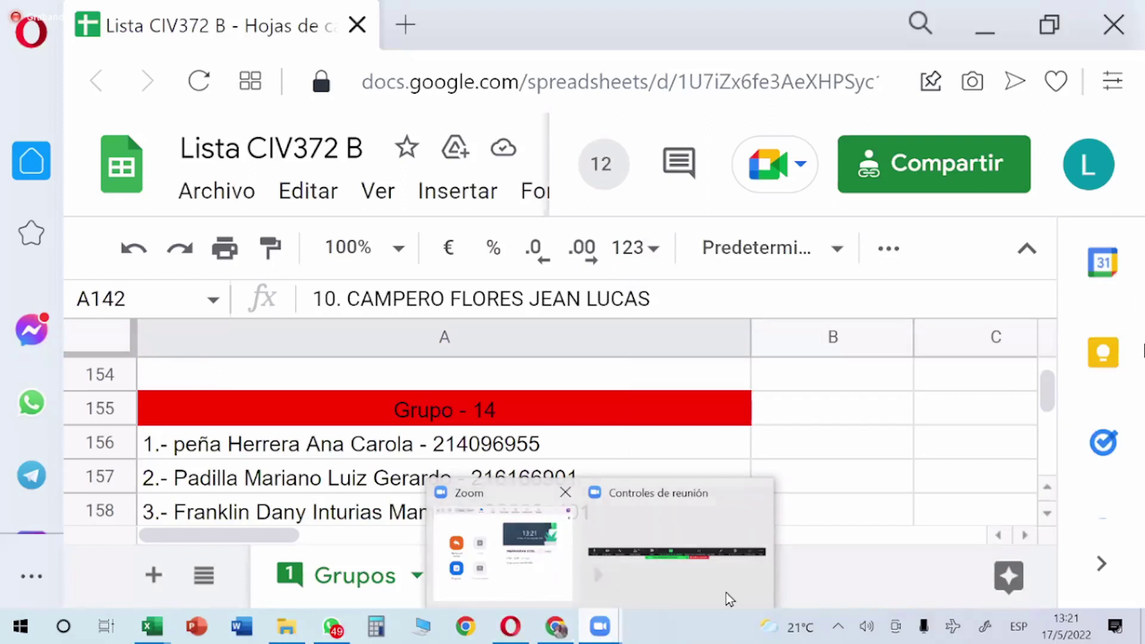
{"action": "left_click", "coordinate": [710, 571]}
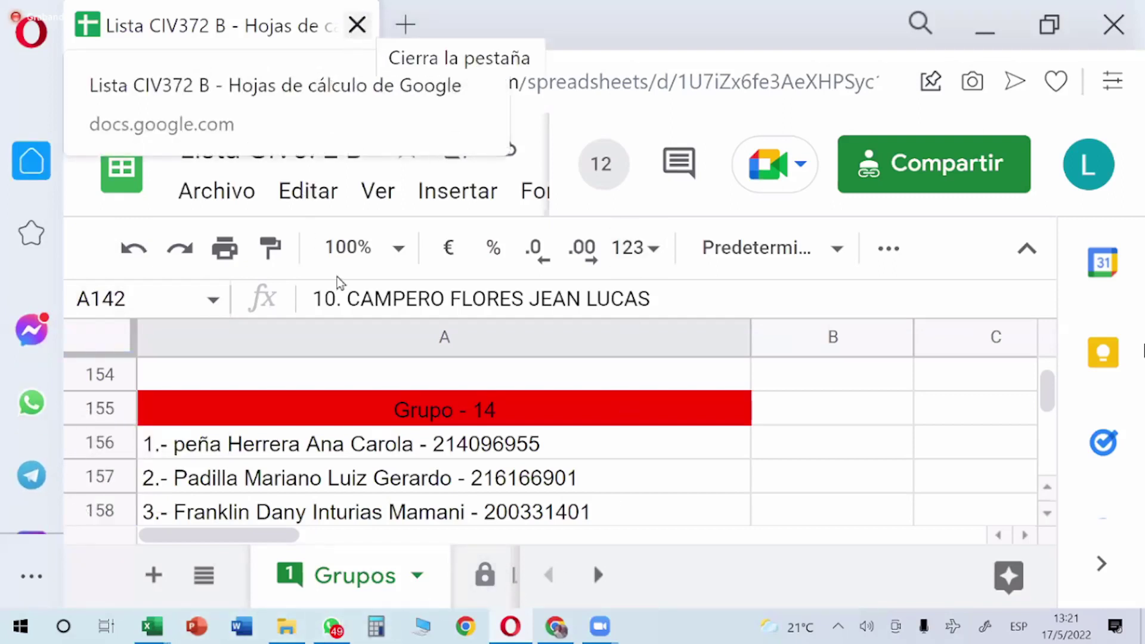
- Recheck the Grupo 14 member list in rows 155 to 161 and the blank rows around its last entry
{"action": "scroll", "coordinate": [400, 423], "scroll_direction": "down", "scroll_amount": 2}
{"action": "scroll", "coordinate": [400, 428], "scroll_direction": "up", "scroll_amount": 2}
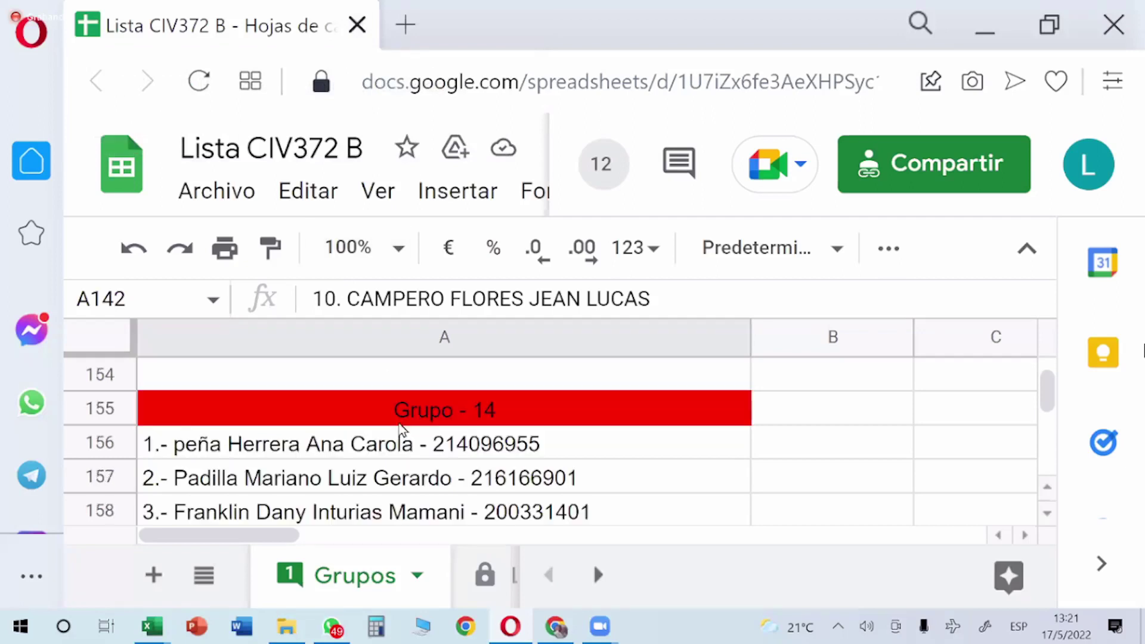
{"action": "scroll", "coordinate": [401, 429], "scroll_direction": "down", "scroll_amount": 2}
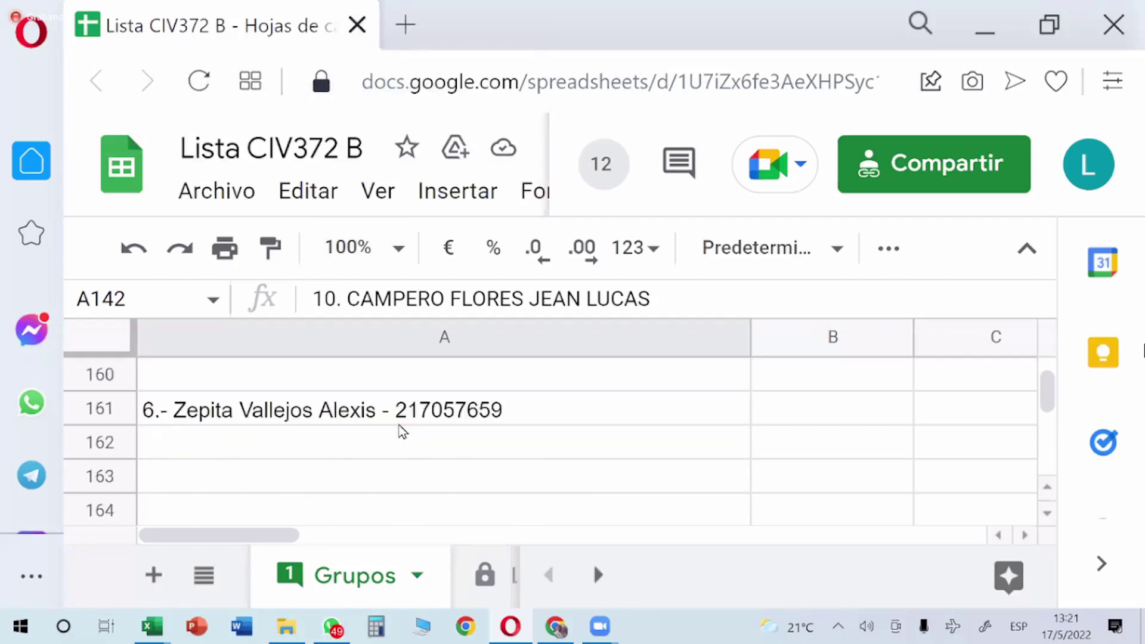
{"action": "scroll", "coordinate": [402, 431], "scroll_direction": "down", "scroll_amount": 2}
{"action": "scroll", "coordinate": [402, 431], "scroll_direction": "up", "scroll_amount": 2}
{"action": "scroll", "coordinate": [552, 438], "scroll_direction": "up", "scroll_amount": 2}
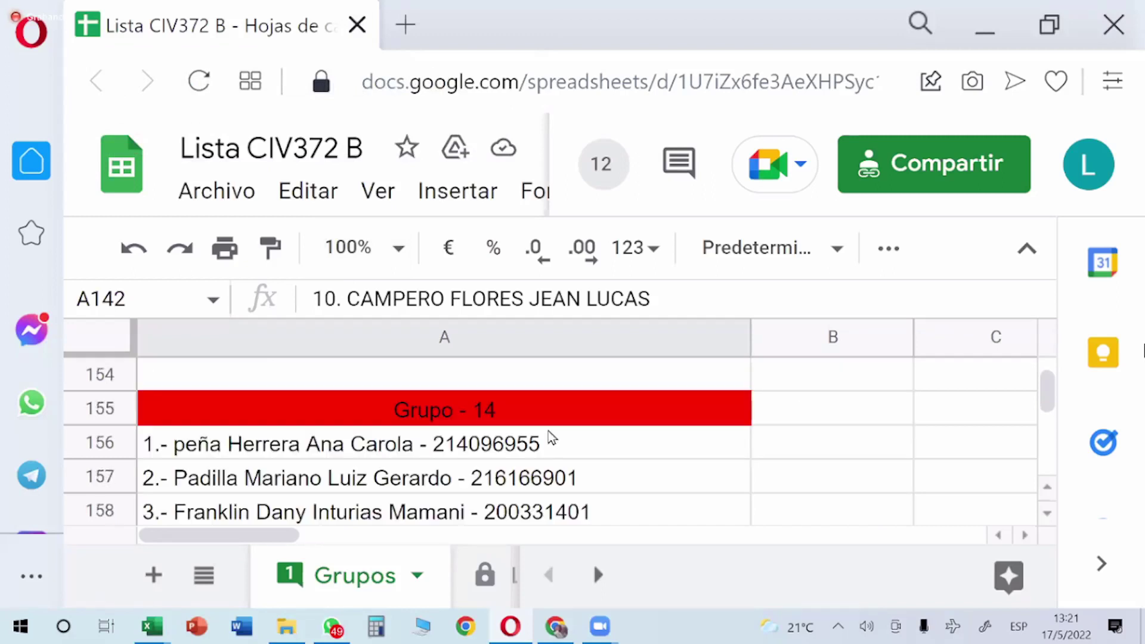
{"action": "scroll", "coordinate": [552, 438], "scroll_direction": "down", "scroll_amount": 2}
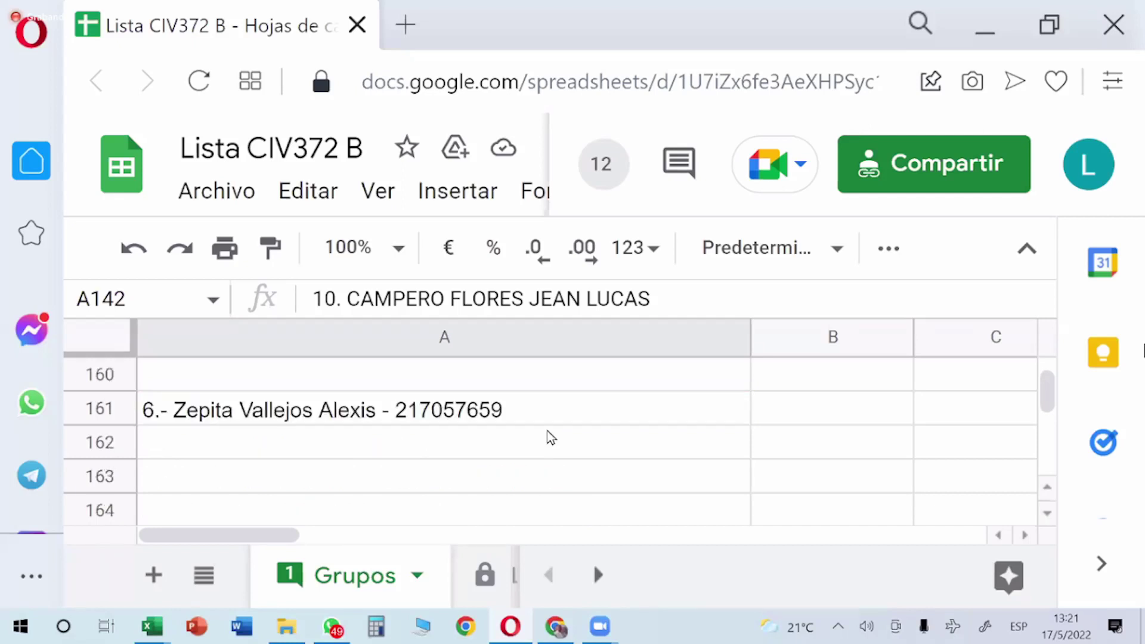
{"action": "scroll", "coordinate": [552, 438], "scroll_direction": "up", "scroll_amount": 2}
{"action": "scroll", "coordinate": [552, 438], "scroll_direction": "down", "scroll_amount": 2}
{"action": "scroll", "coordinate": [551, 438], "scroll_direction": "up", "scroll_amount": 2}
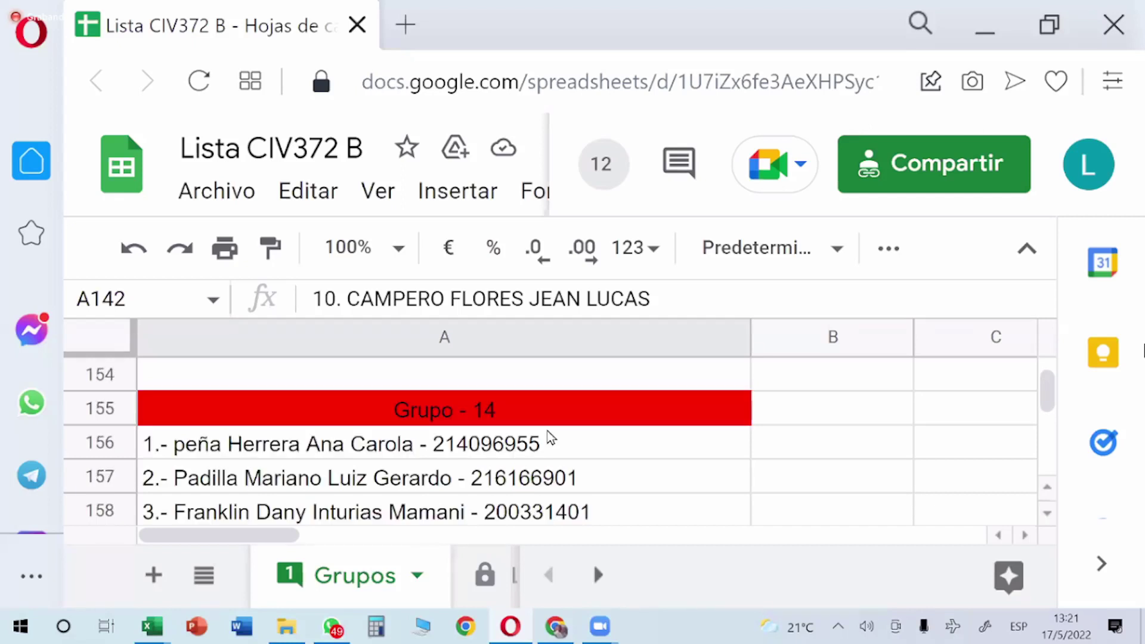
- Compare the last Grupo 14 entry with the Grupo 15 registrations, and inspect the rows down to 182
{"action": "scroll", "coordinate": [551, 437], "scroll_direction": "down", "scroll_amount": 2}
{"action": "scroll", "coordinate": [552, 439], "scroll_direction": "down", "scroll_amount": 2}
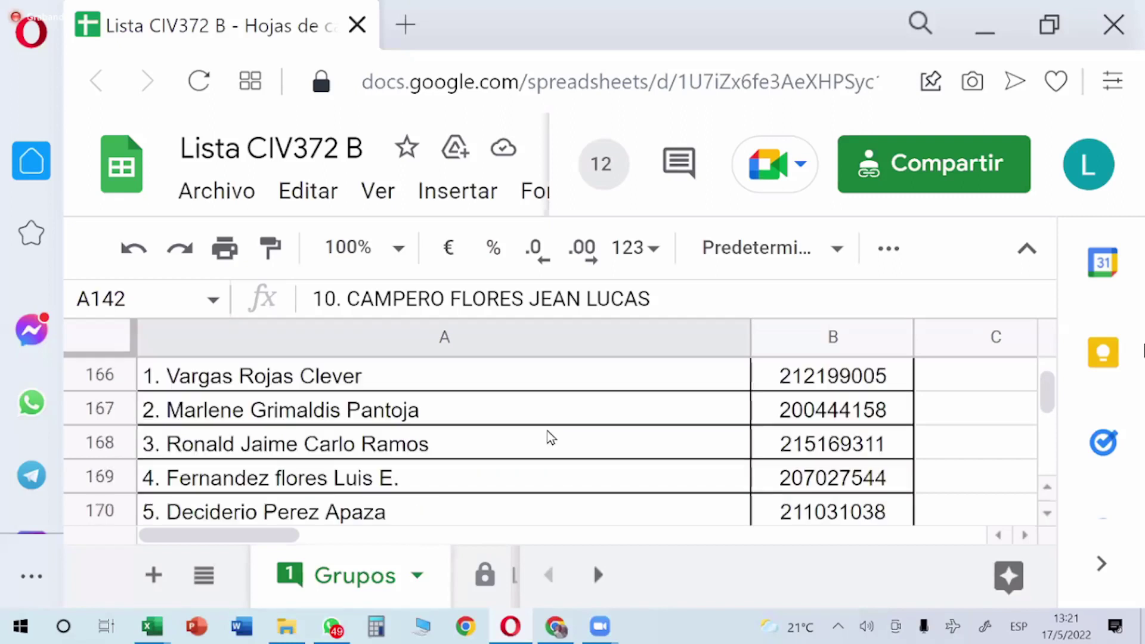
{"action": "scroll", "coordinate": [551, 438], "scroll_direction": "up", "scroll_amount": 2}
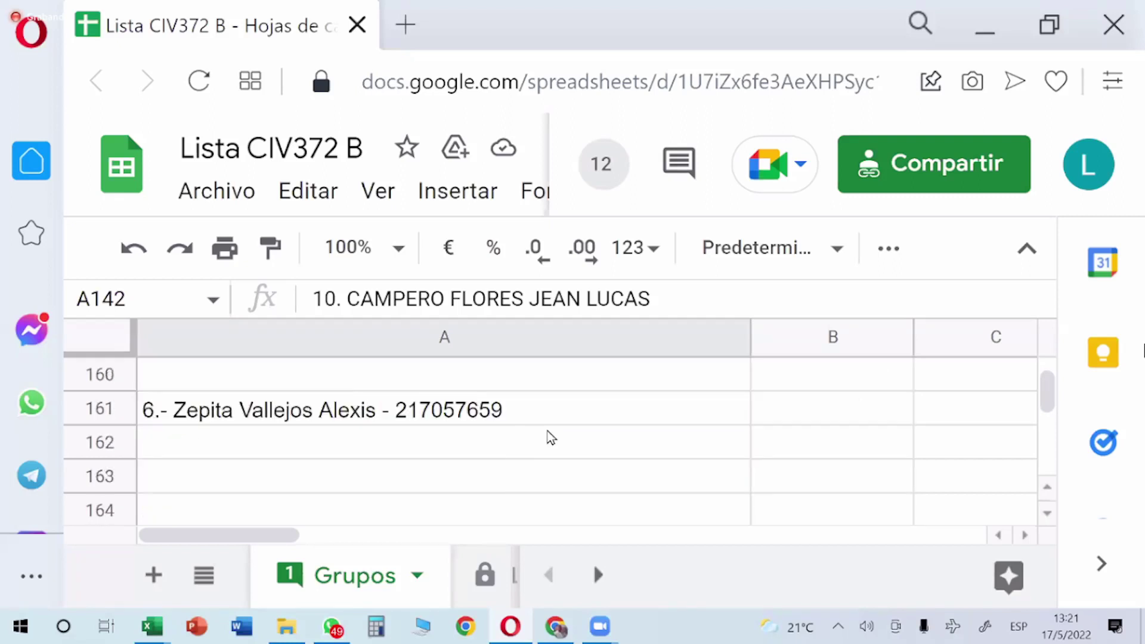
{"action": "scroll", "coordinate": [551, 438], "scroll_direction": "down", "scroll_amount": 2}
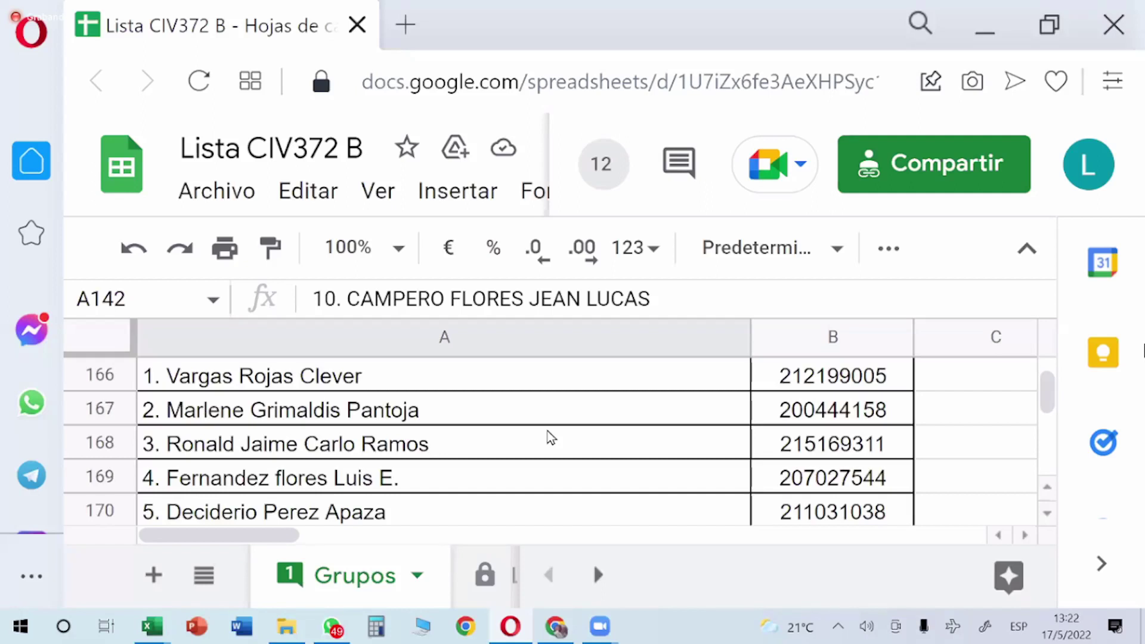
{"action": "scroll", "coordinate": [551, 438], "scroll_direction": "up", "scroll_amount": 2}
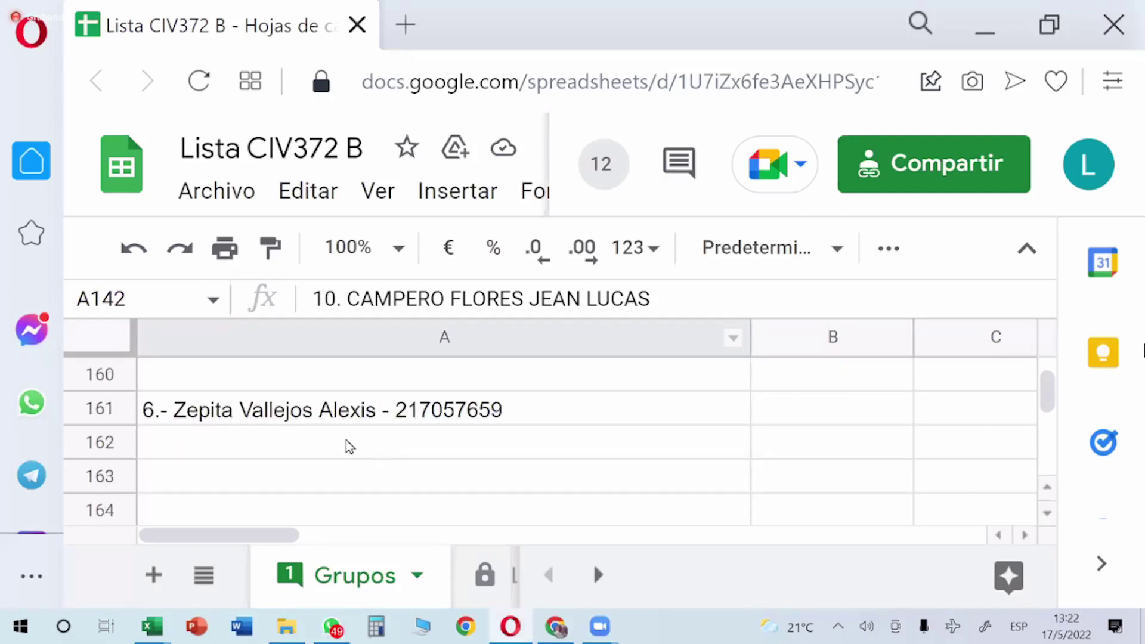
{"action": "scroll", "coordinate": [293, 445], "scroll_direction": "down", "scroll_amount": 4}
{"action": "scroll", "coordinate": [274, 445], "scroll_direction": "down", "scroll_amount": 2}
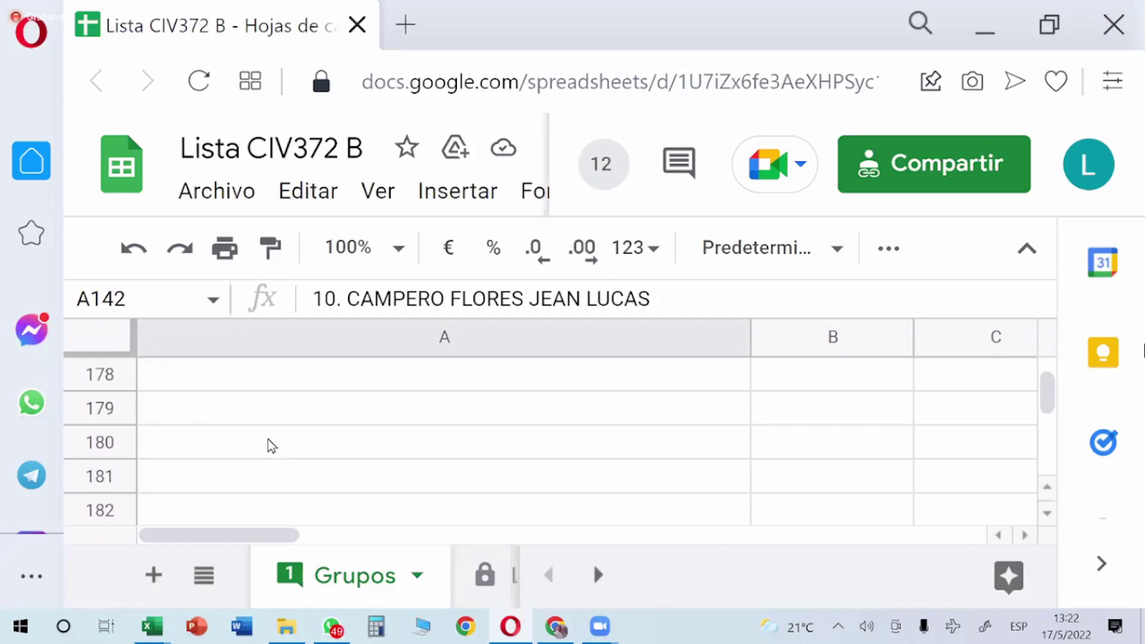
- Examine the Grupo 15 list in rows 165 to 175, and revisit the Grupo 13 and Grupo 14 entries above it
{"action": "scroll", "coordinate": [271, 446], "scroll_direction": "up", "scroll_amount": 6}
{"action": "scroll", "coordinate": [272, 446], "scroll_direction": "down", "scroll_amount": 2}
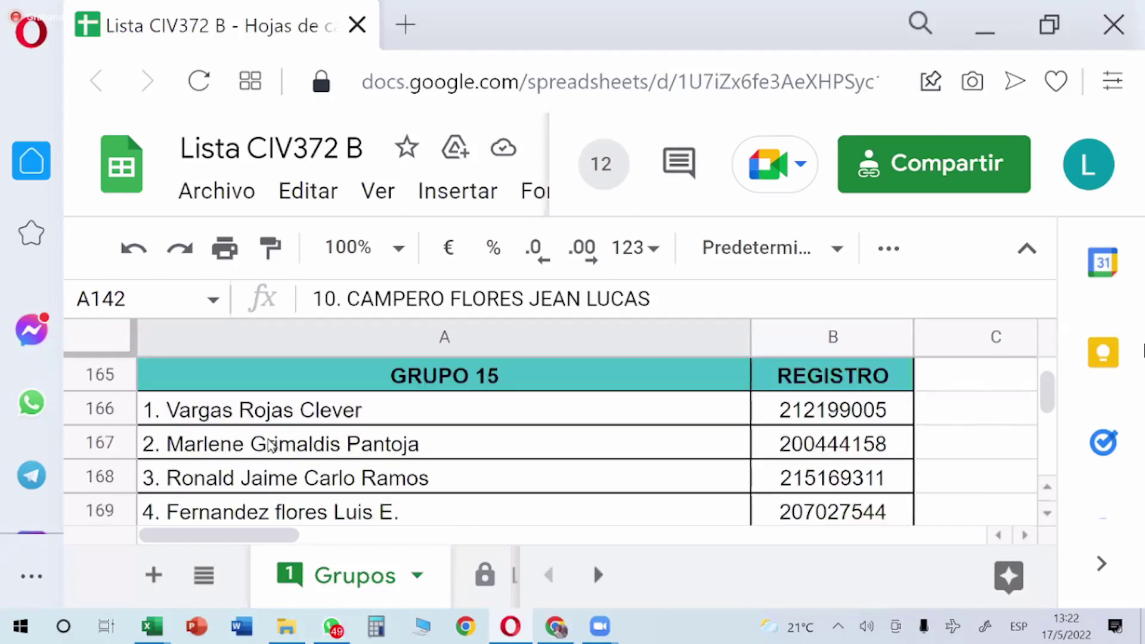
{"action": "scroll", "coordinate": [270, 444], "scroll_direction": "down", "scroll_amount": 2}
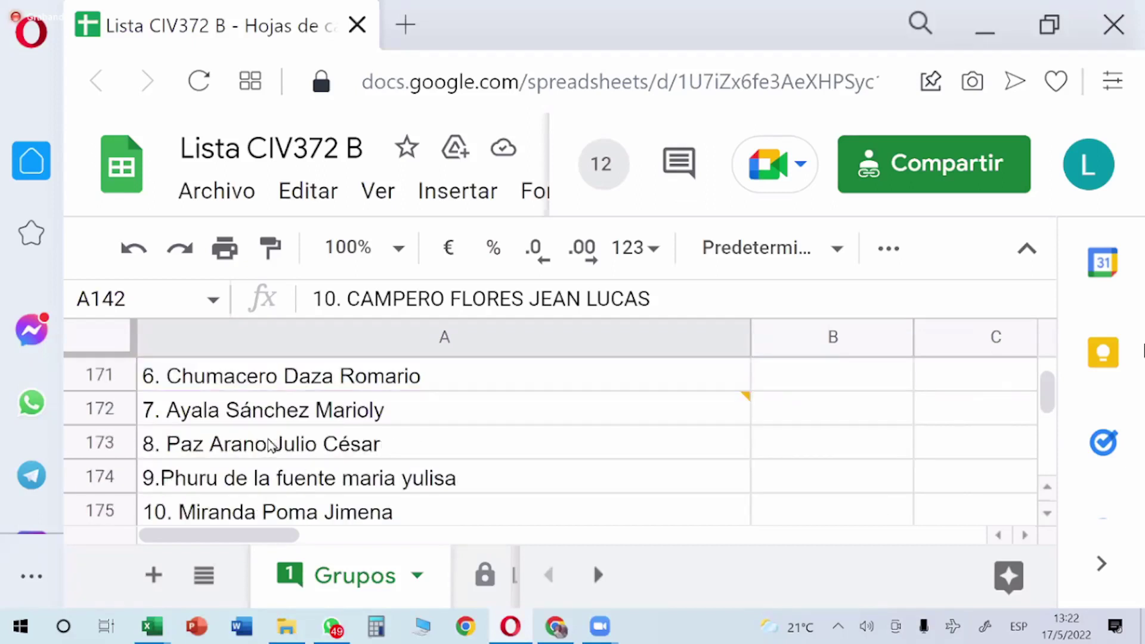
{"action": "scroll", "coordinate": [271, 447], "scroll_direction": "down", "scroll_amount": 2}
{"action": "scroll", "coordinate": [271, 446], "scroll_direction": "up", "scroll_amount": 2}
{"action": "scroll", "coordinate": [271, 447], "scroll_direction": "up", "scroll_amount": 2}
{"action": "scroll", "coordinate": [271, 447], "scroll_direction": "up", "scroll_amount": 4}
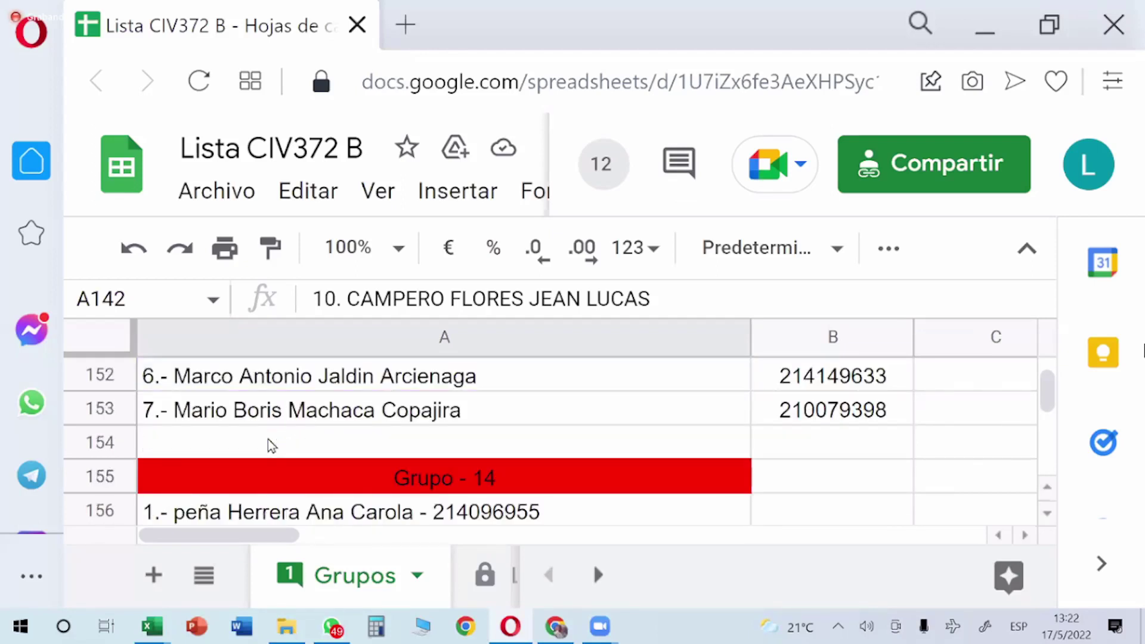
{"action": "scroll", "coordinate": [272, 446], "scroll_direction": "down", "scroll_amount": 2}
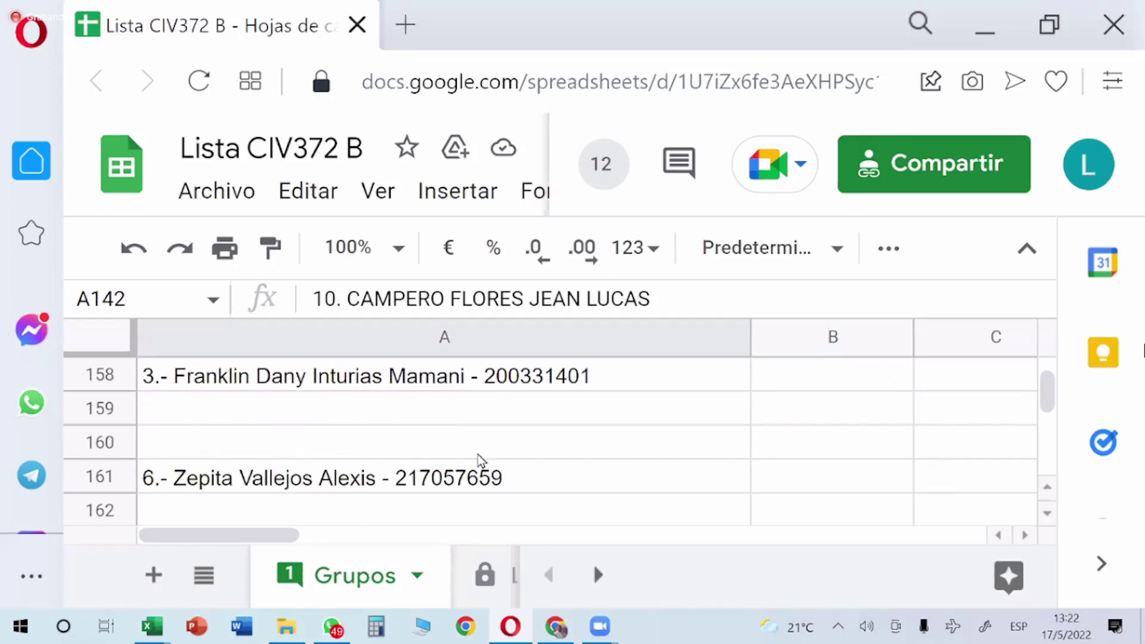
{"action": "scroll", "coordinate": [542, 458], "scroll_direction": "down", "scroll_amount": 4}
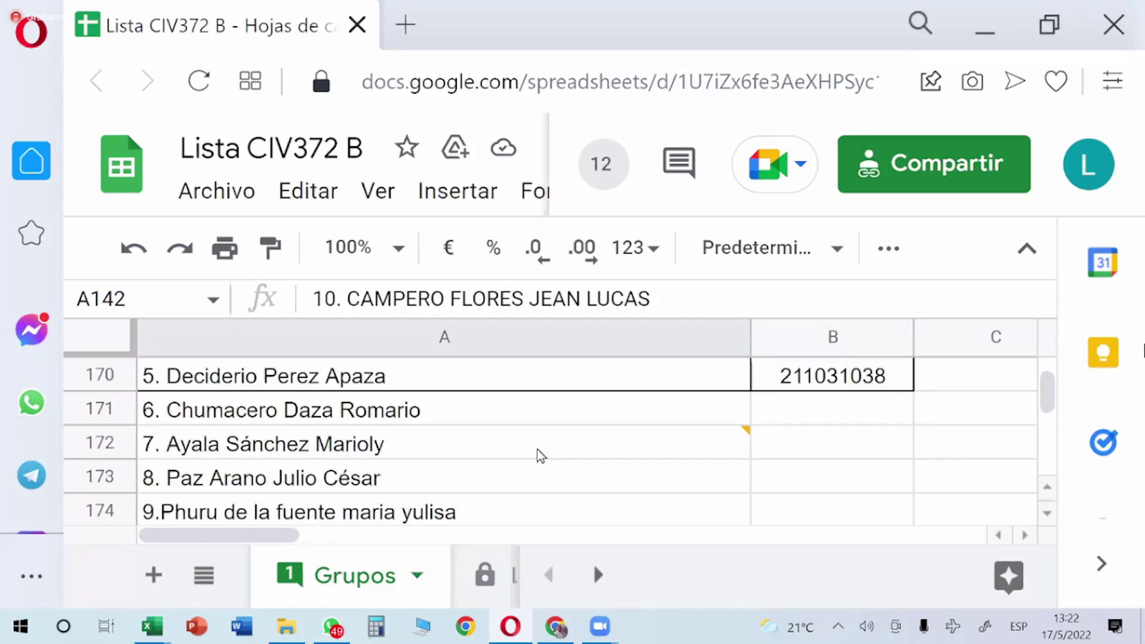
- Examine the end of the Grupo 15 list down to row 180, and review the earlier group lists back up to Grupo 1
{"action": "scroll", "coordinate": [491, 456], "scroll_direction": "down", "scroll_amount": 2}
{"action": "scroll", "coordinate": [454, 448], "scroll_direction": "down", "scroll_amount": 4}
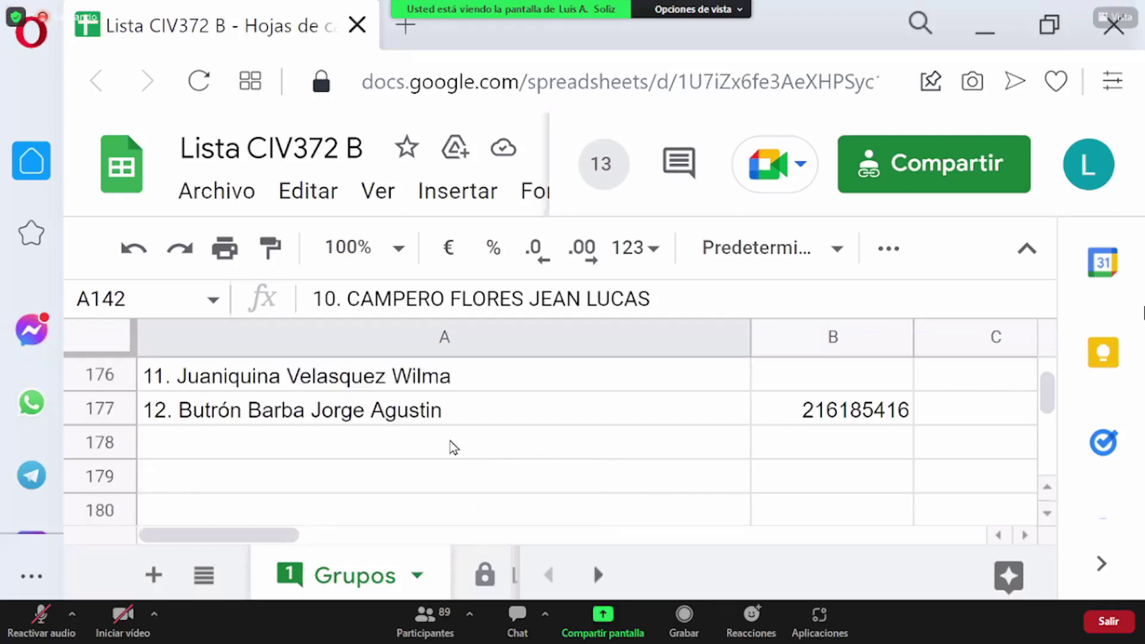
{"action": "scroll", "coordinate": [453, 447], "scroll_direction": "up", "scroll_amount": 8}
{"action": "scroll", "coordinate": [455, 447], "scroll_direction": "up", "scroll_amount": 5}
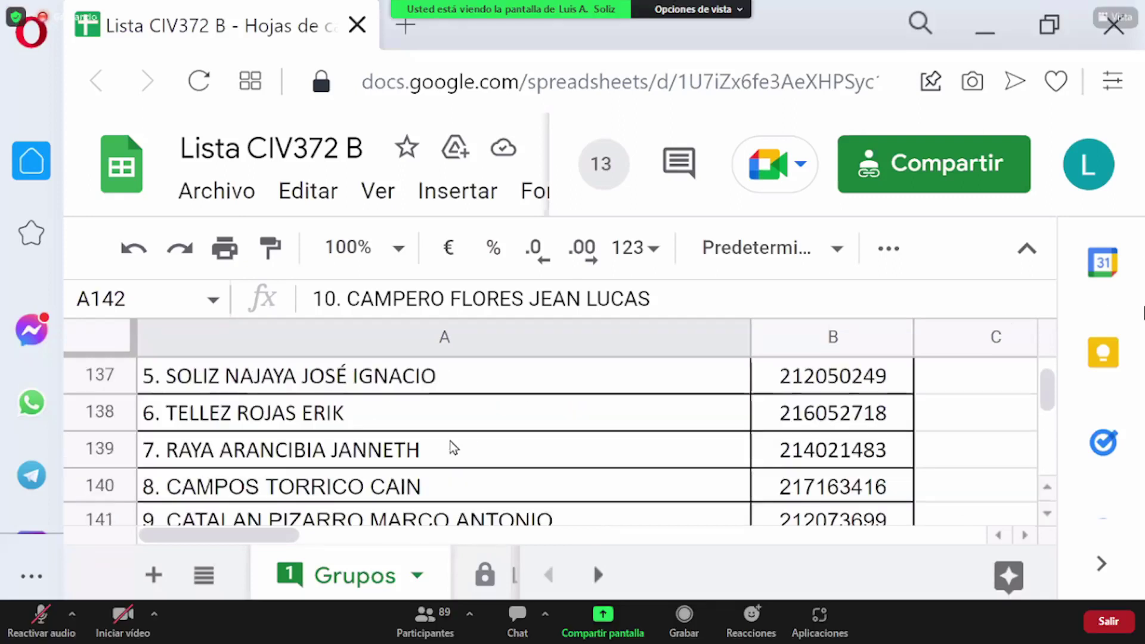
{"action": "scroll", "coordinate": [451, 448], "scroll_direction": "down", "scroll_amount": 2}
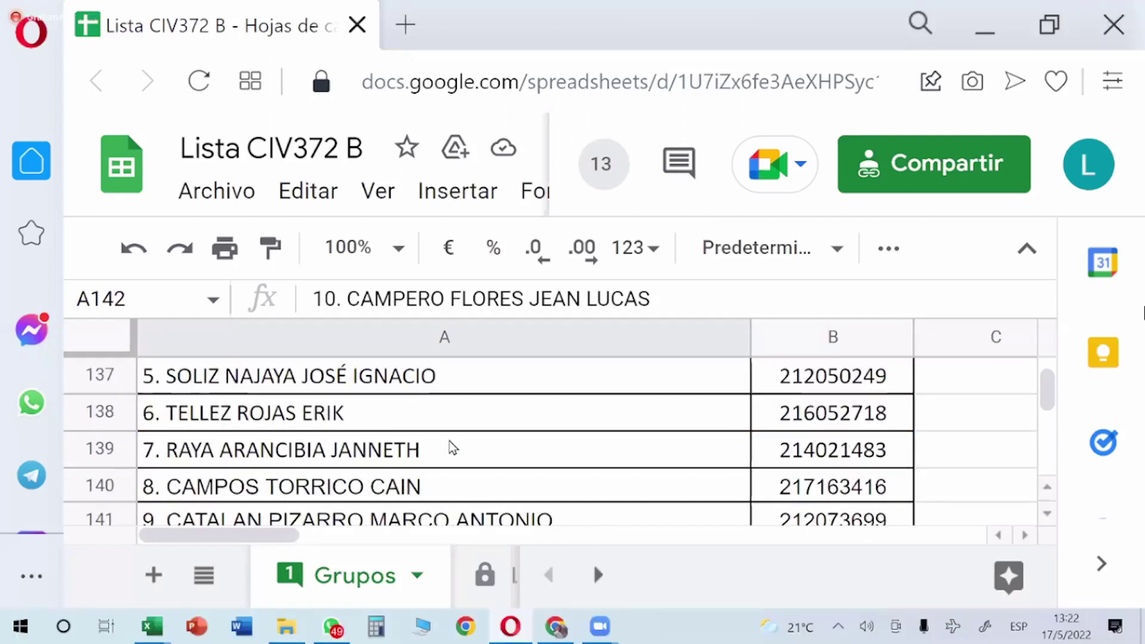
{"action": "scroll", "coordinate": [453, 448], "scroll_direction": "up", "scroll_amount": 8}
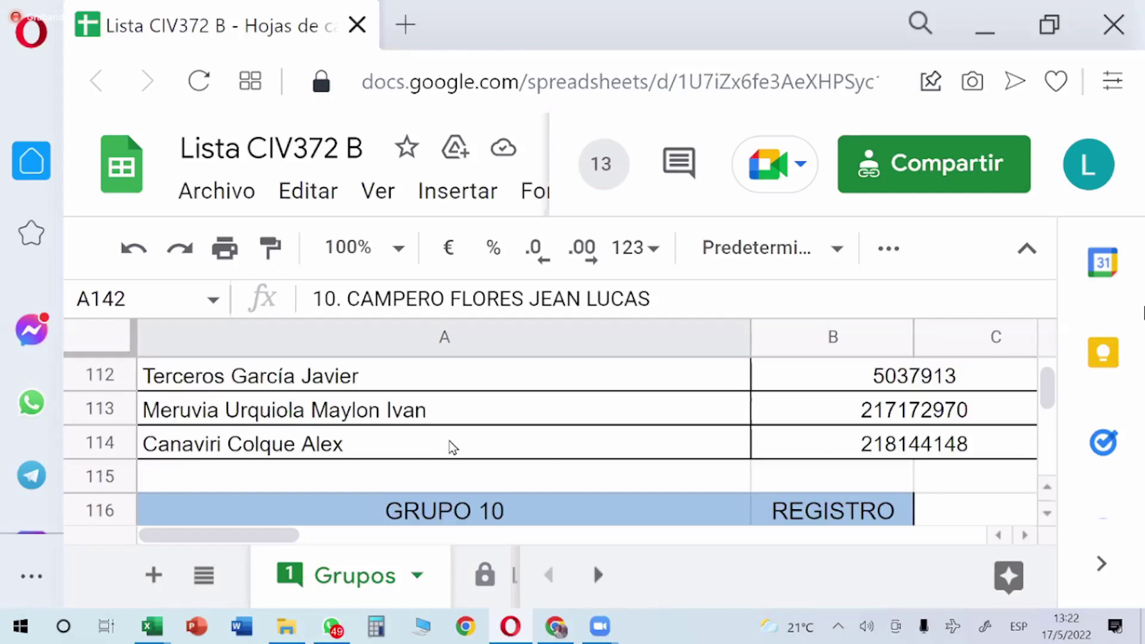
{"action": "scroll", "coordinate": [453, 448], "scroll_direction": "up", "scroll_amount": 4}
{"action": "scroll", "coordinate": [451, 447], "scroll_direction": "up", "scroll_amount": 20}
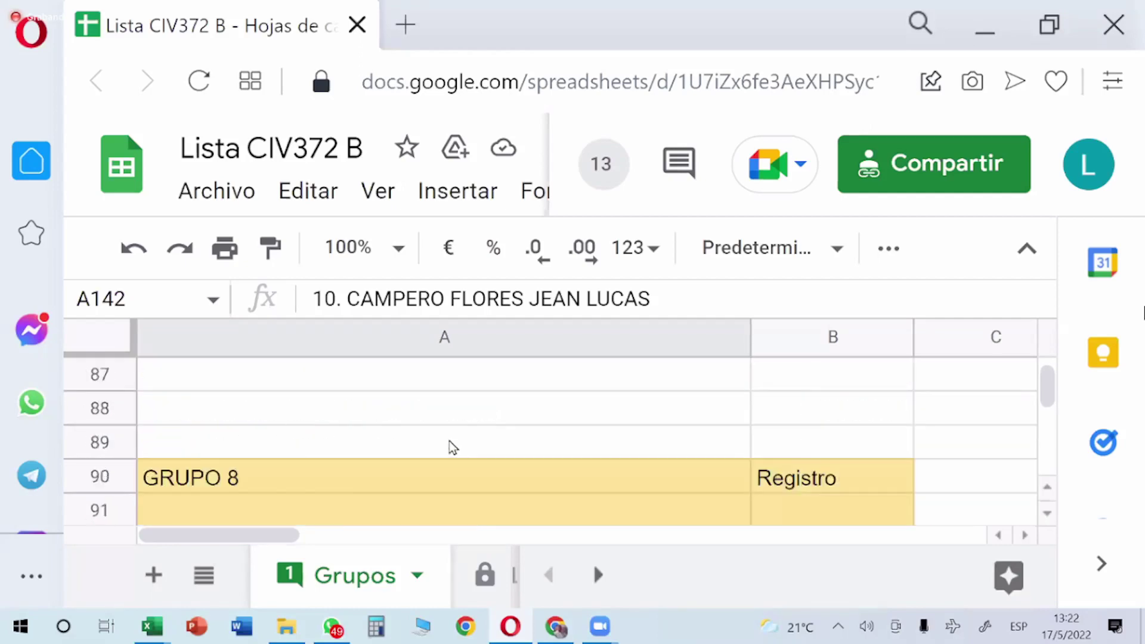
{"action": "scroll", "coordinate": [452, 447], "scroll_direction": "up", "scroll_amount": 7}
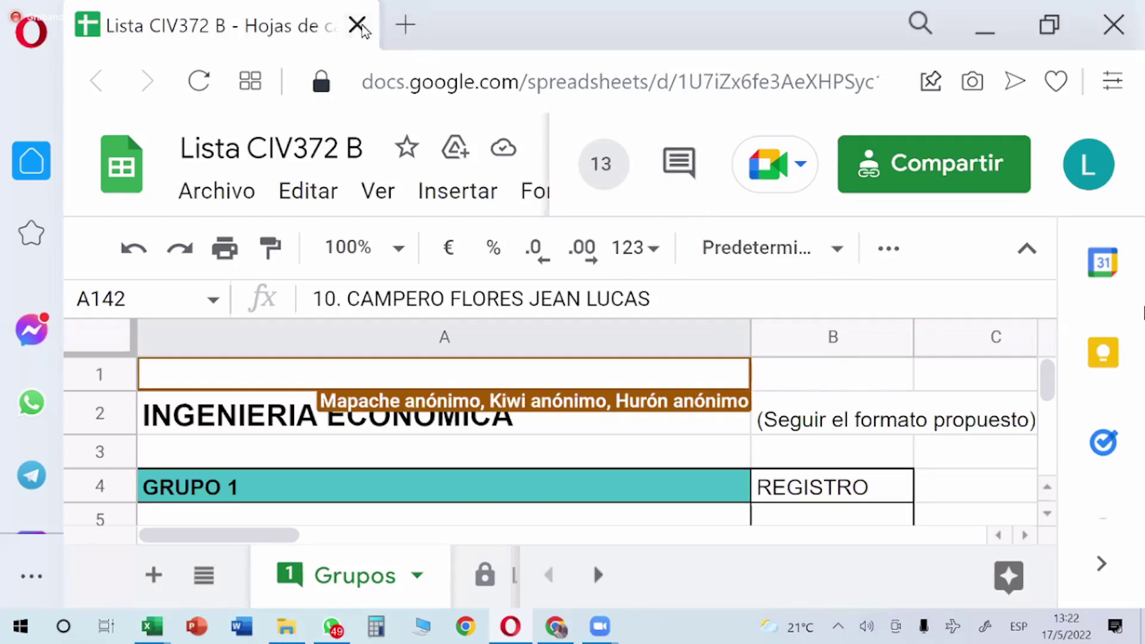
- Close the Lista CIV372 B spreadsheet and switch to the CURSO PROYECTOS DE INVERSION workbook in Excel
{"action": "left_click", "coordinate": [357, 25]}
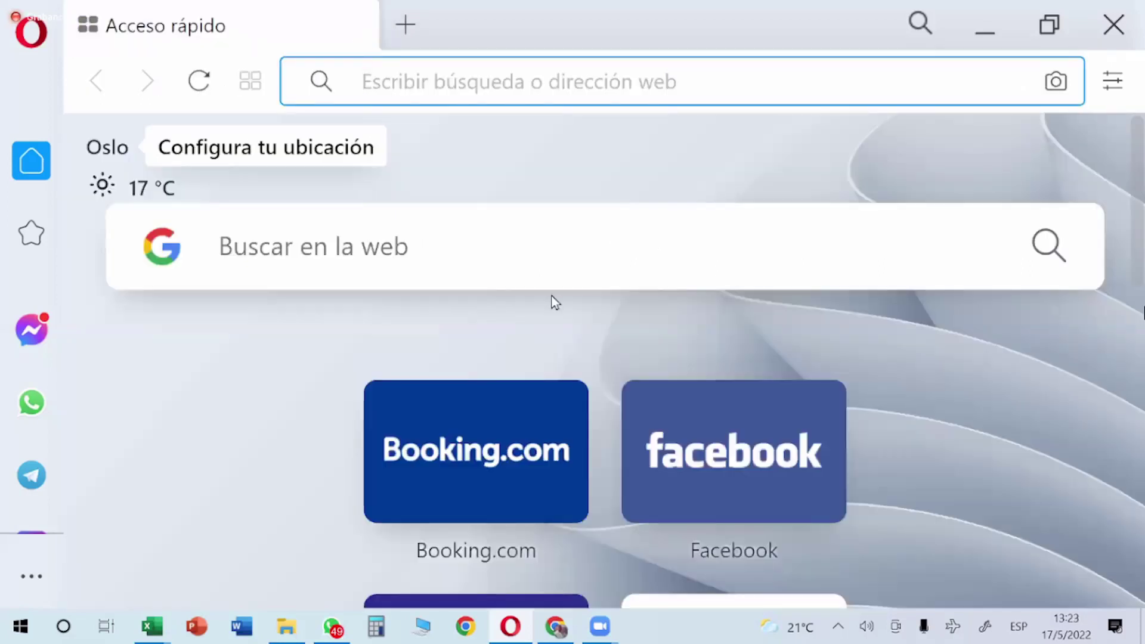
{"action": "left_click", "coordinate": [153, 633]}
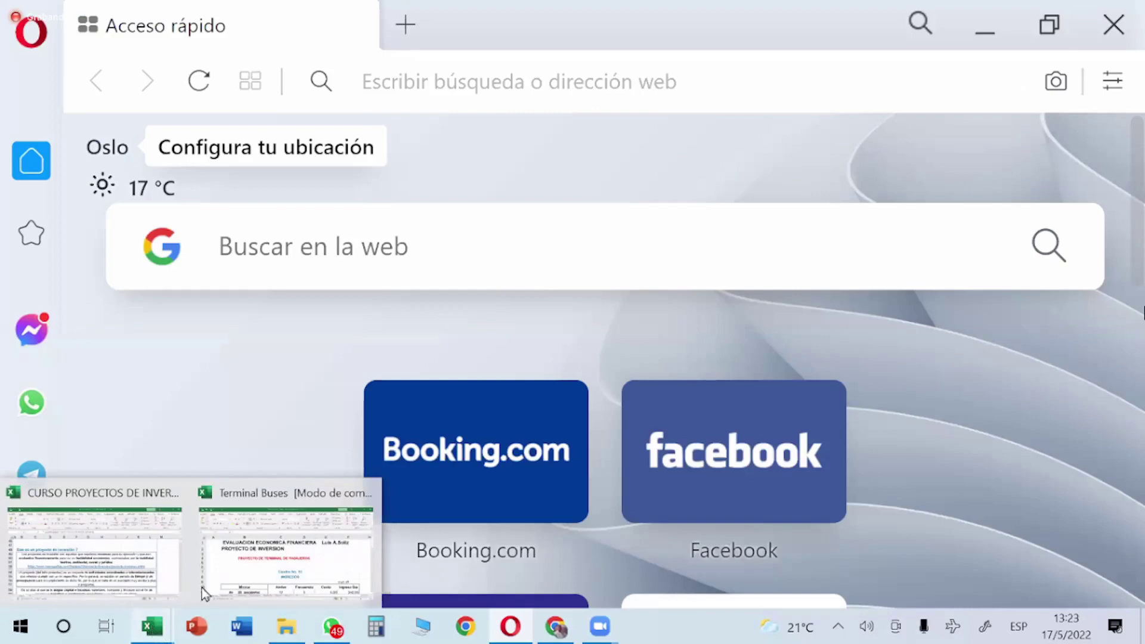
{"action": "left_click", "coordinate": [241, 572]}
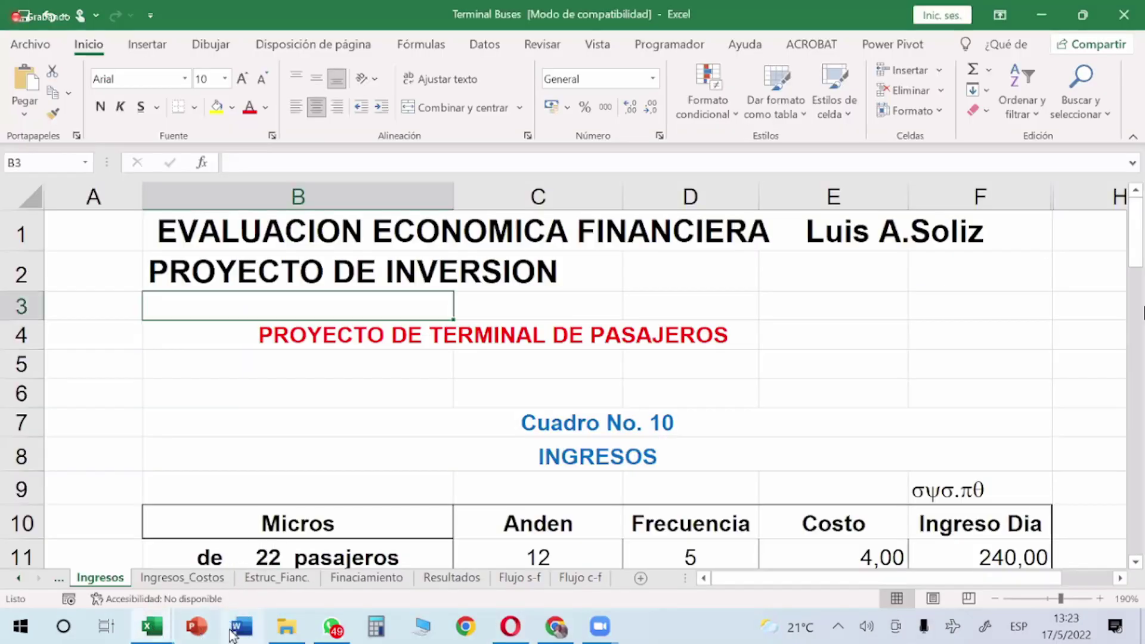
{"action": "left_click", "coordinate": [152, 627]}
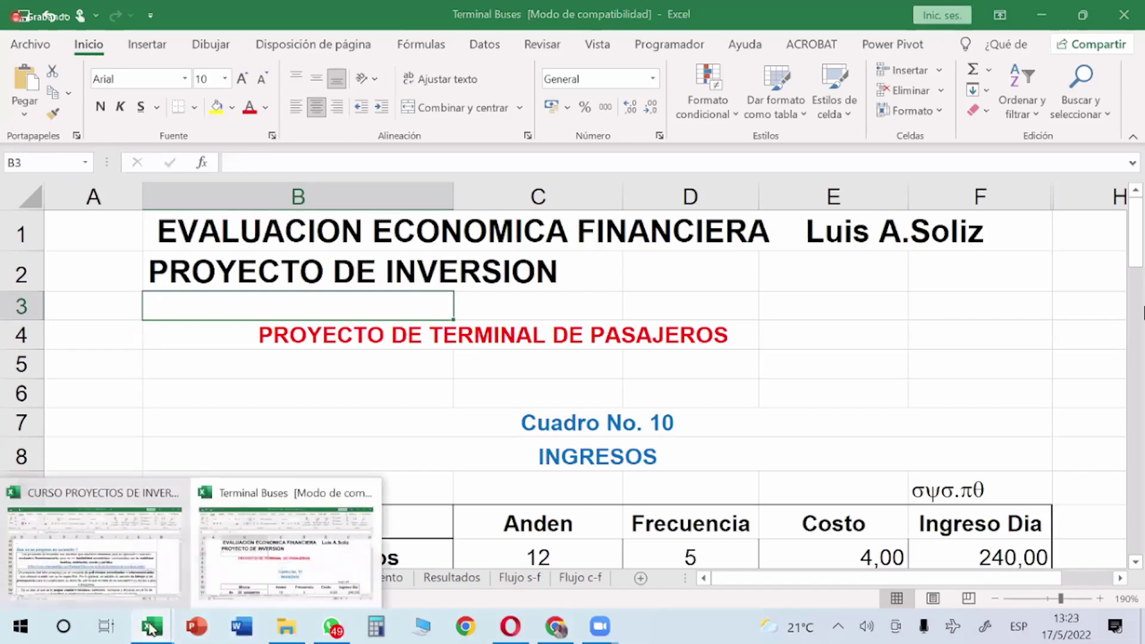
{"action": "left_click", "coordinate": [166, 558]}
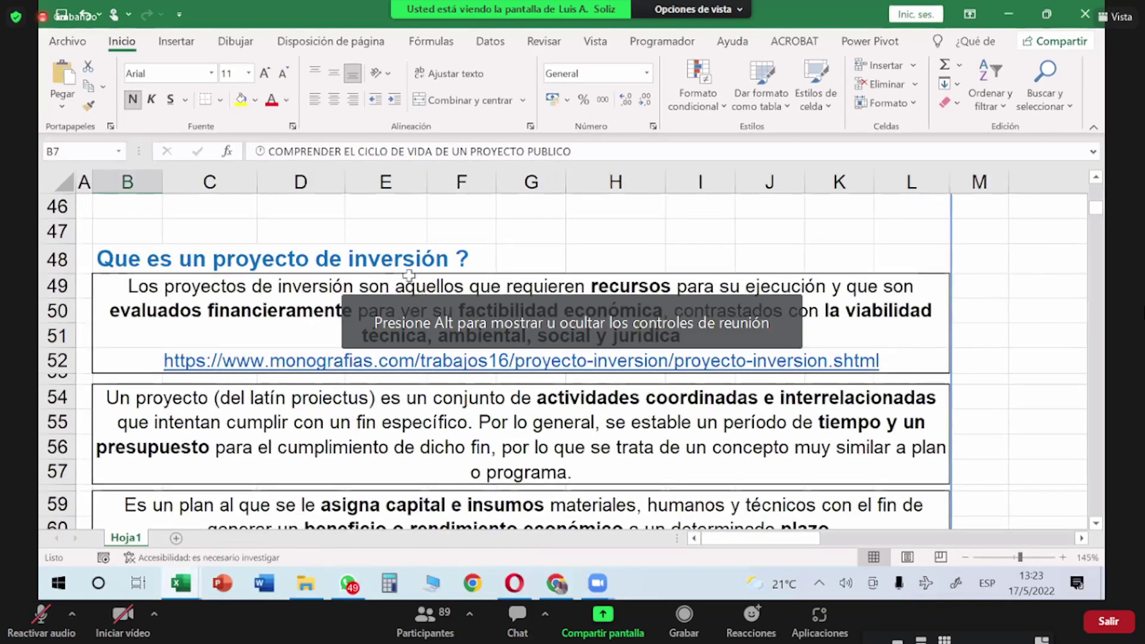
- Look through the investment project and planning definitions down to row 118, and return the Zoom meeting to full screen
{"action": "scroll", "coordinate": [396, 271], "scroll_direction": "up", "scroll_amount": 12}
{"action": "scroll", "coordinate": [396, 272], "scroll_direction": "down", "scroll_amount": 13}
{"action": "key", "text": "super"}
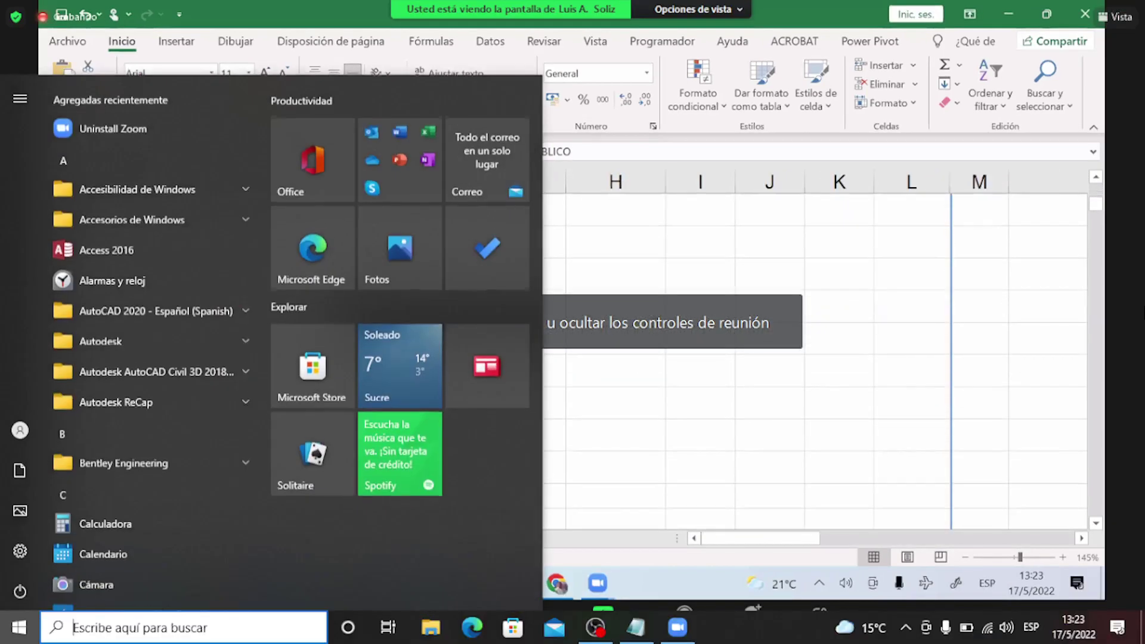
{"action": "key", "text": "super"}
{"action": "scroll", "coordinate": [393, 269], "scroll_direction": "down", "scroll_amount": 8}
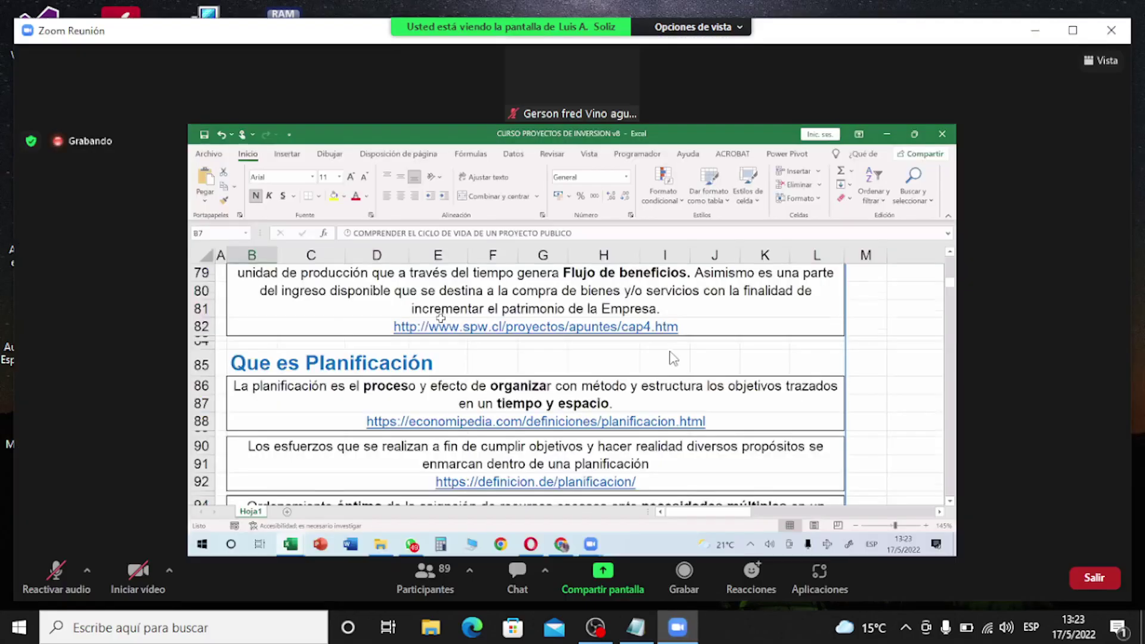
{"action": "scroll", "coordinate": [675, 348], "scroll_direction": "down", "scroll_amount": 4}
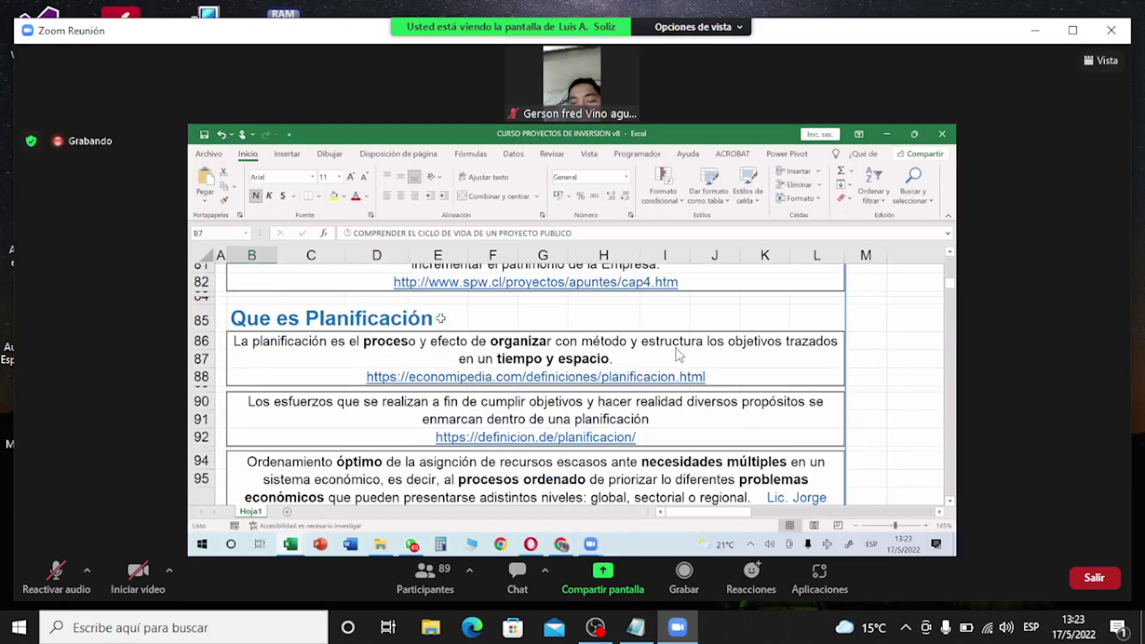
{"action": "double_click", "coordinate": [678, 352]}
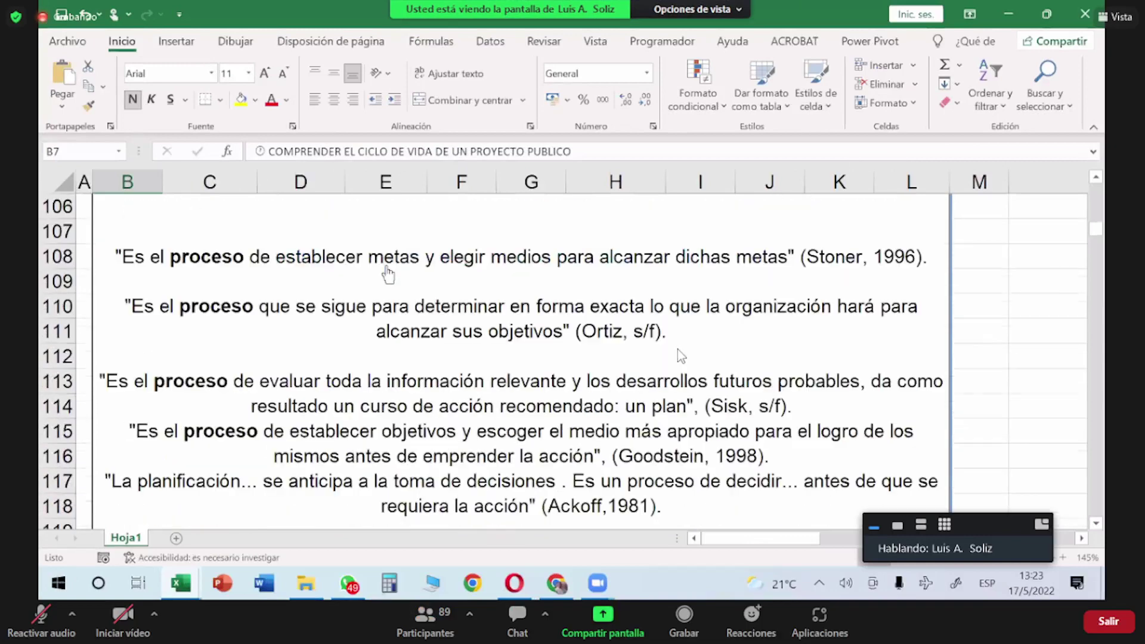